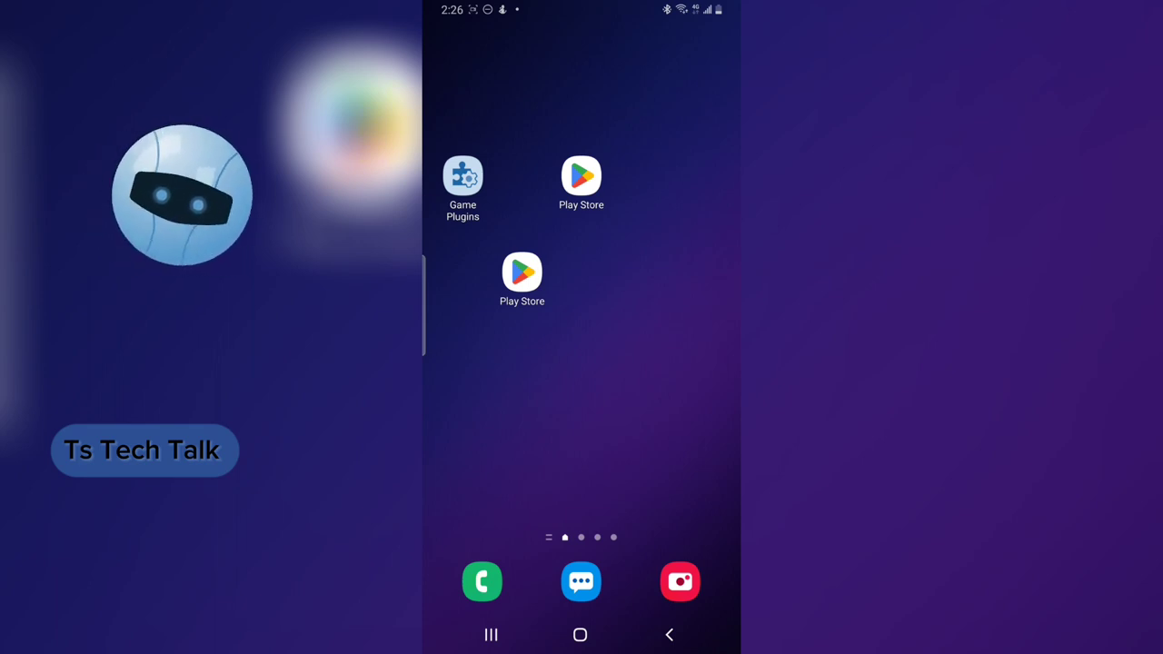
Step: Find the Play Store in the phone's app list and open it
drag(716, 428, 688, 173)
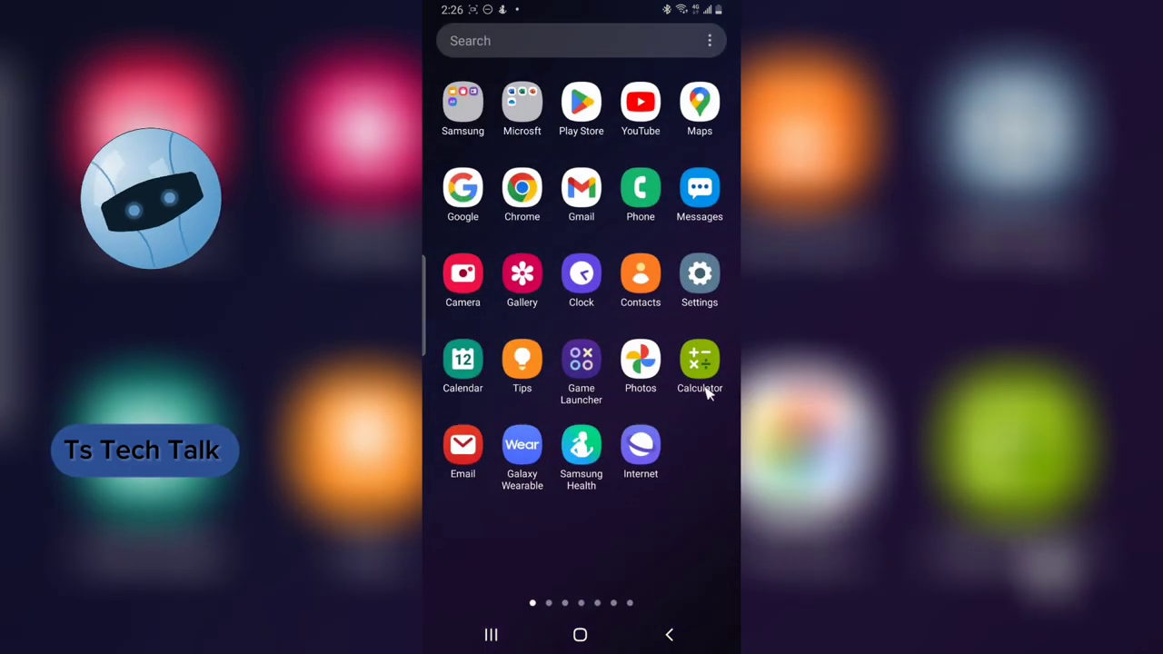
scroll(706, 389, down, 1)
drag(699, 417, 423, 408)
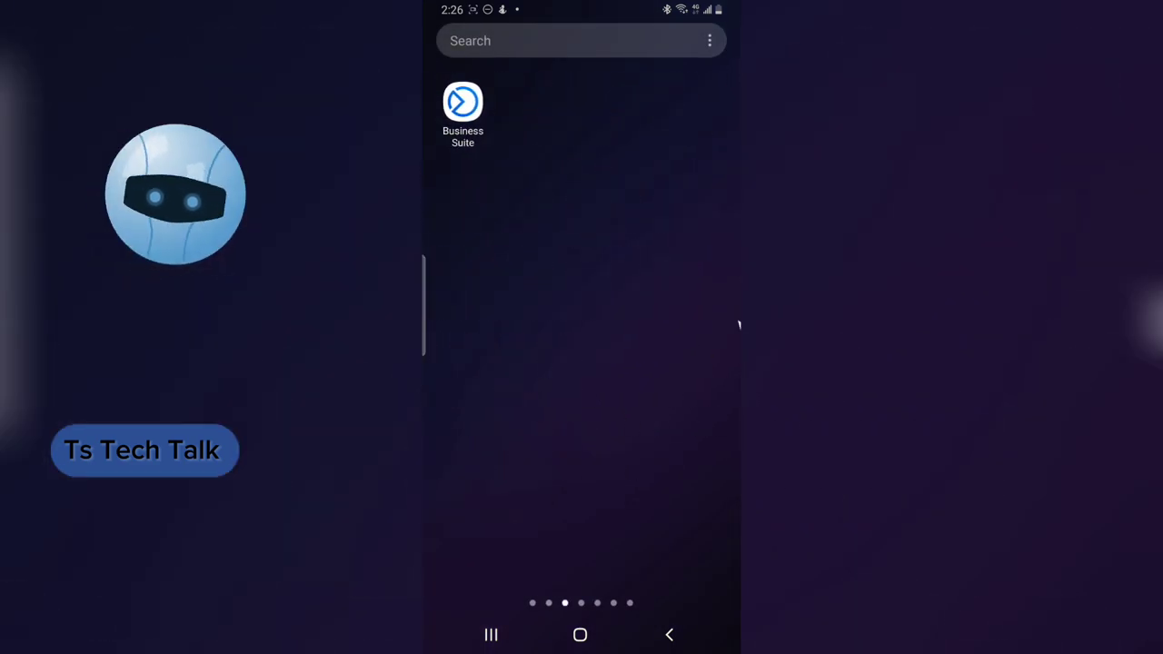
drag(740, 324, 600, 345)
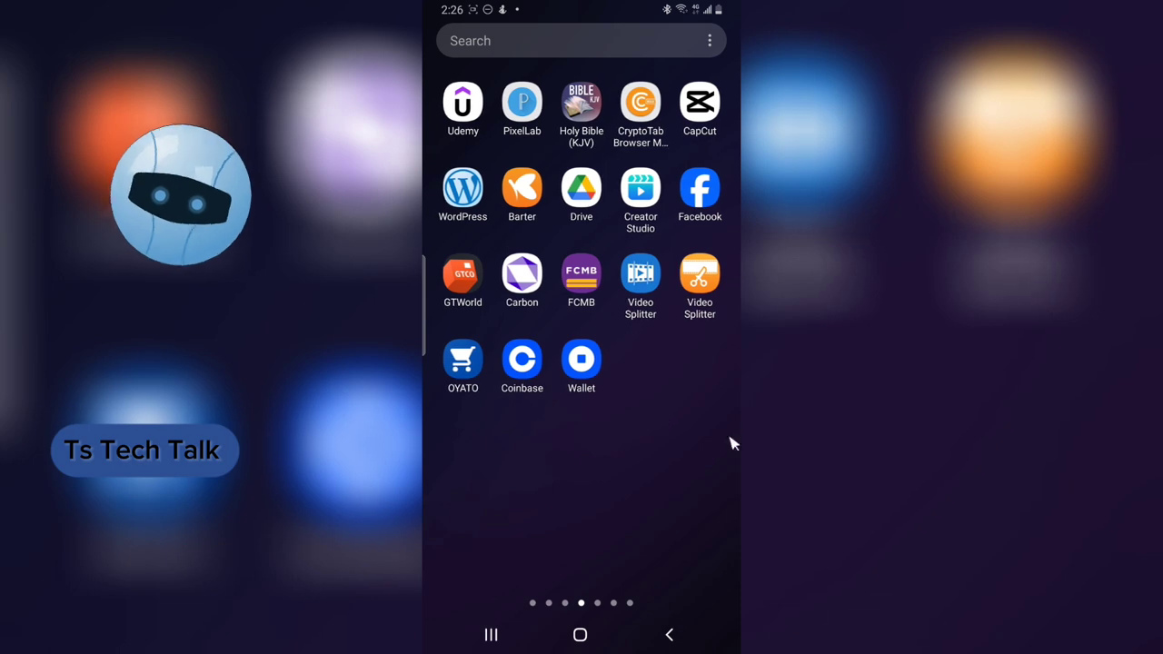
drag(502, 325, 636, 263)
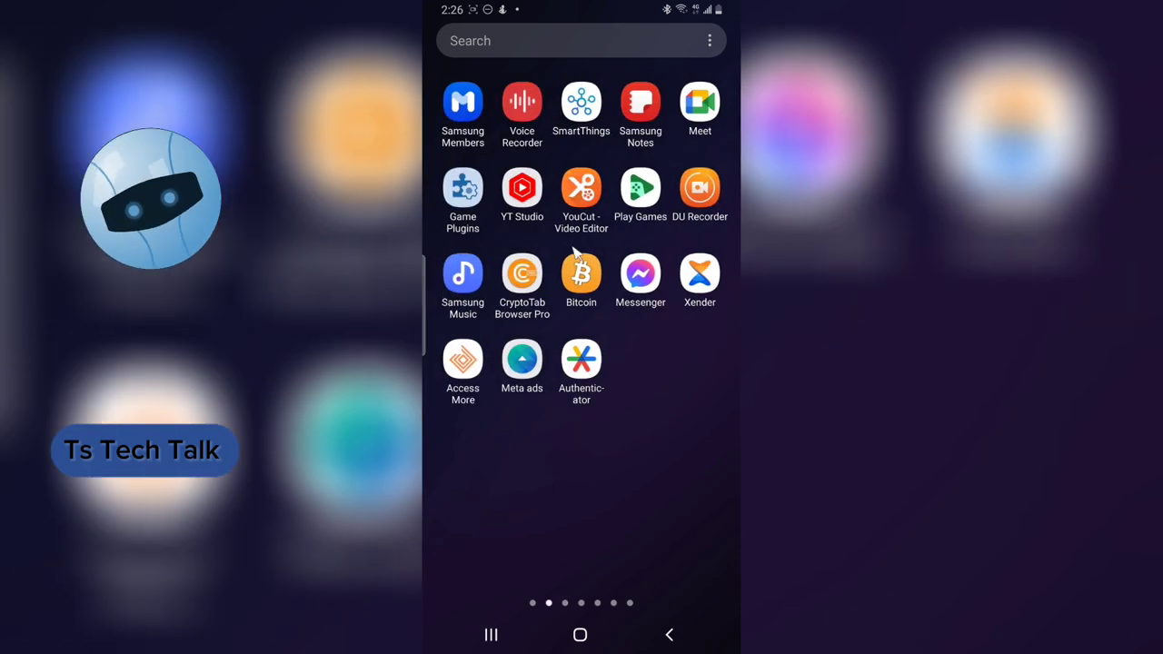
drag(508, 227, 591, 221)
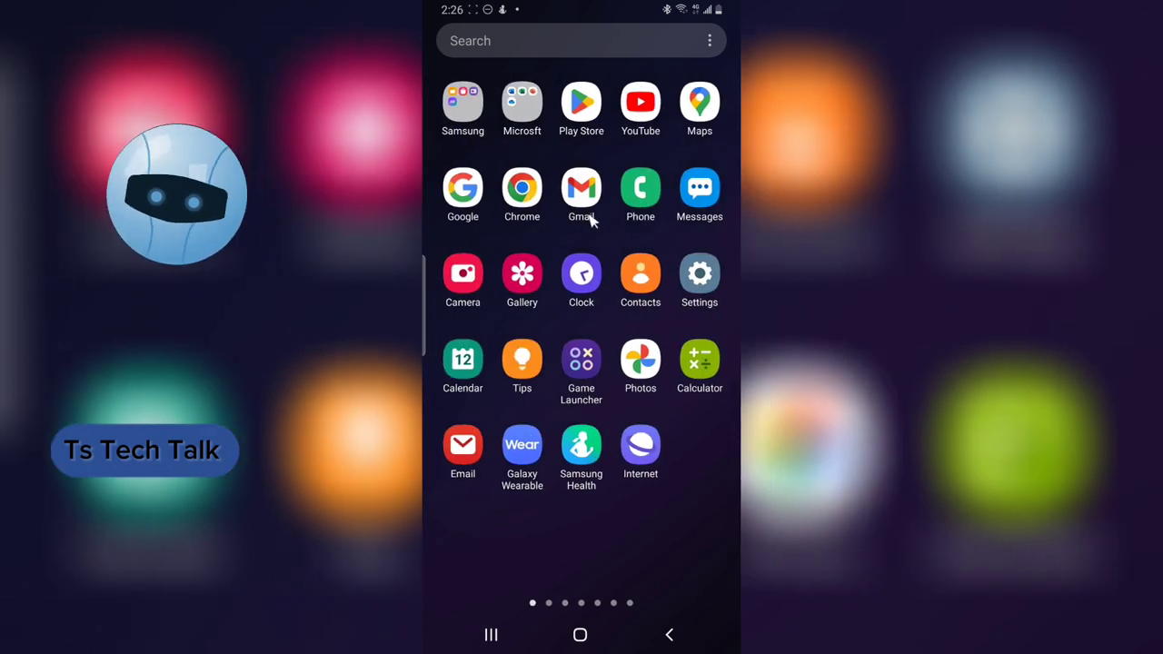
click(580, 102)
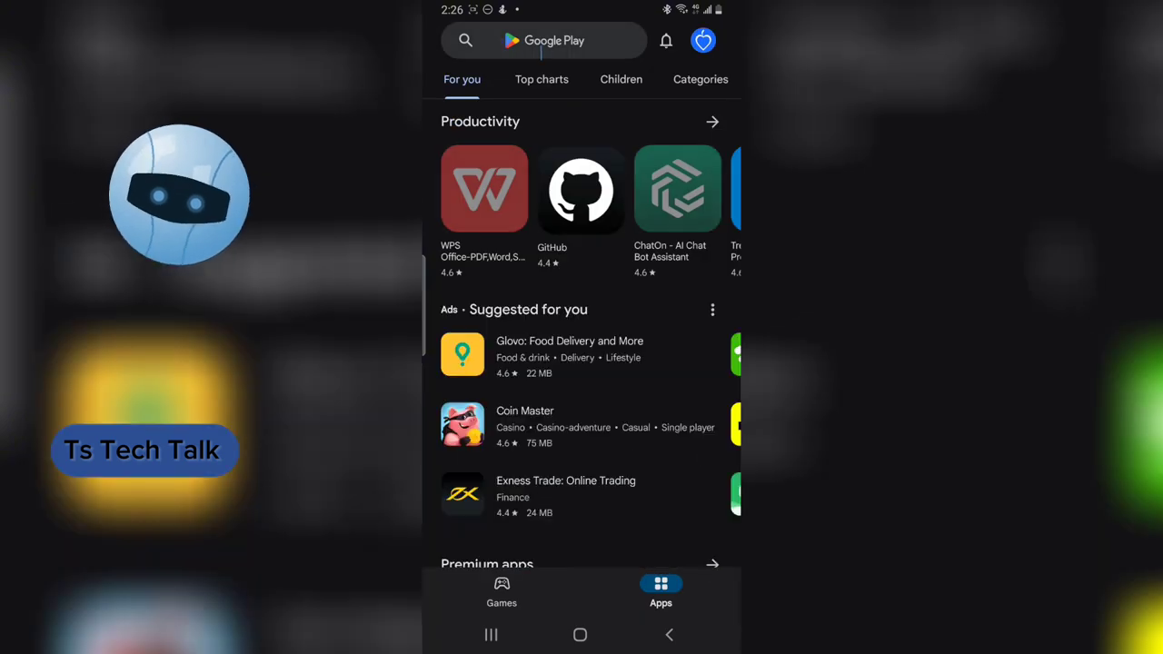
Step: Search the store for "microsoft designer"
click(545, 40)
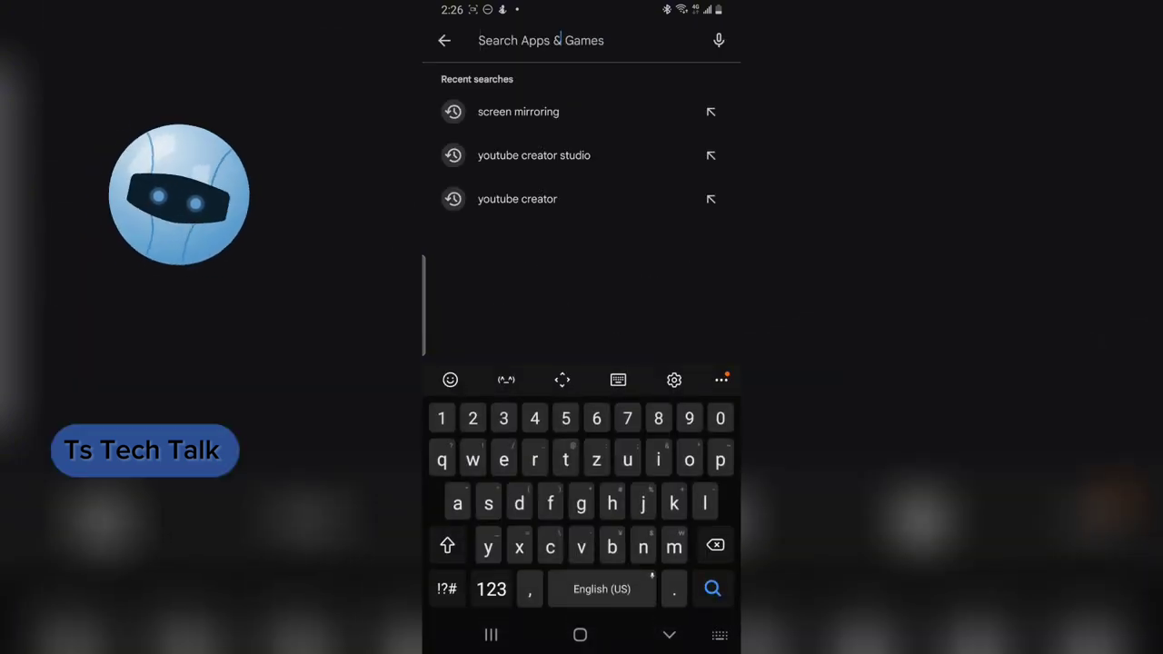
text(mus)
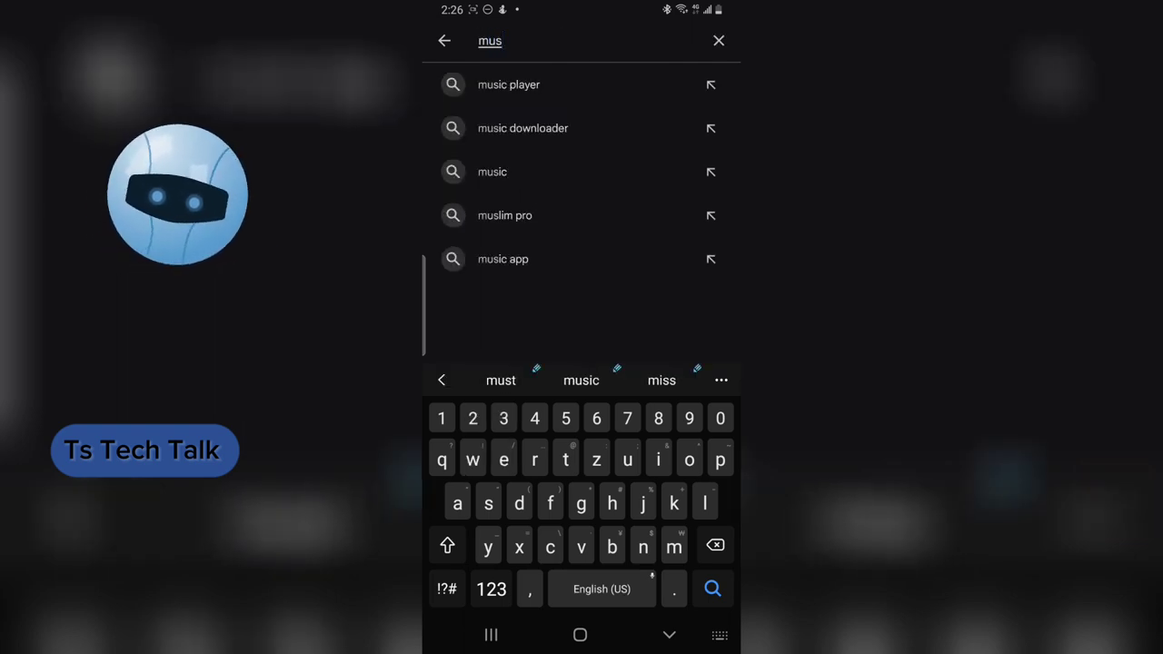
key(BackSpace)
key(BackSpace)
text(icr)
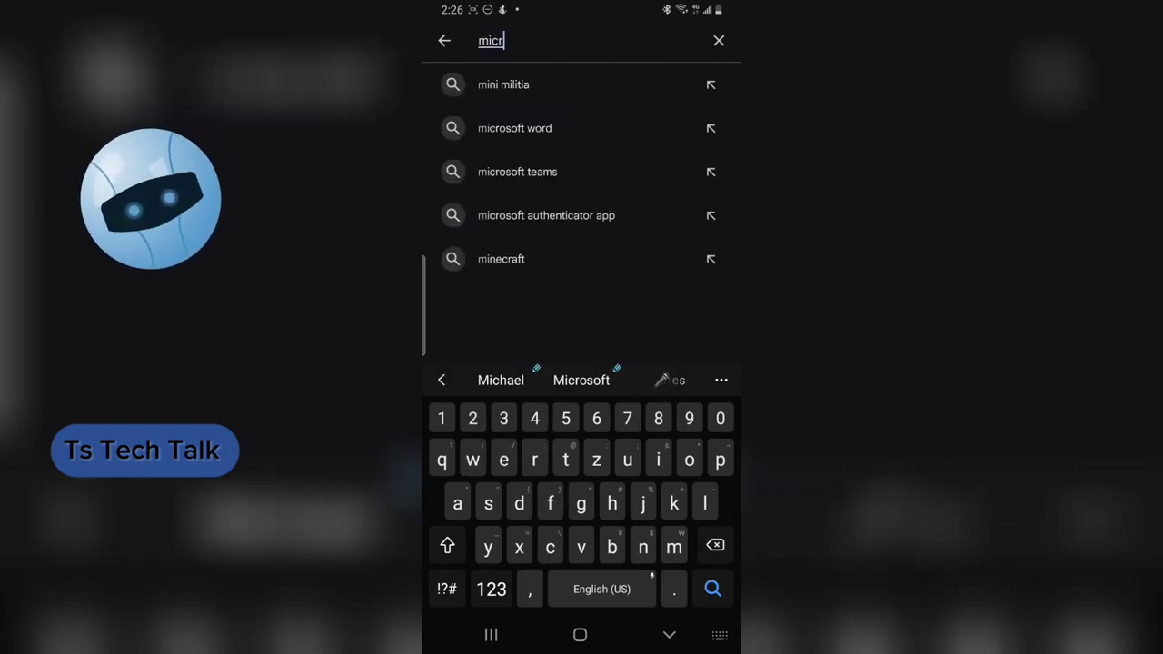
text(os)
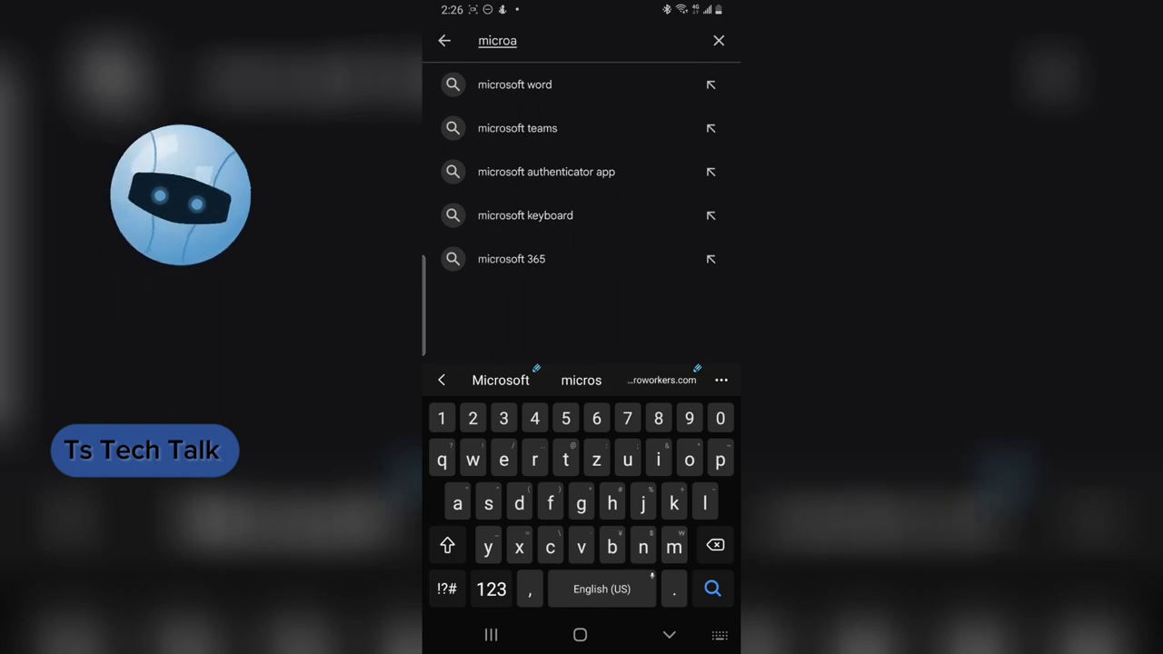
key(BackSpace)
text(sof)
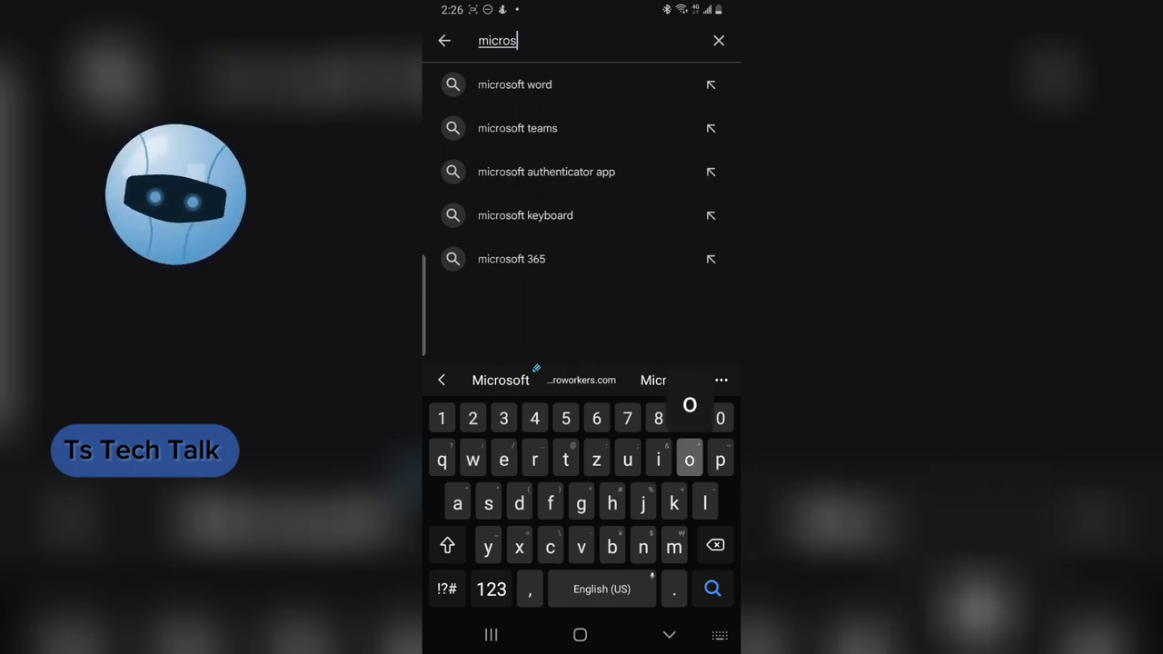
click(500, 380)
text(de)
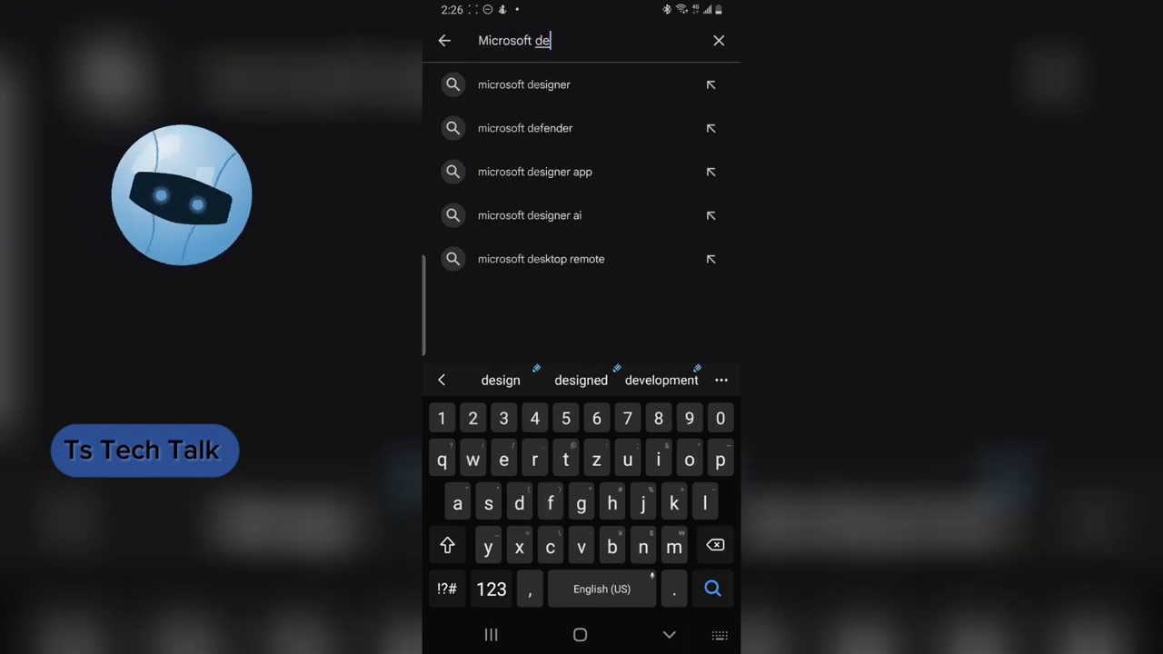
key(BackSpace)
text(esig)
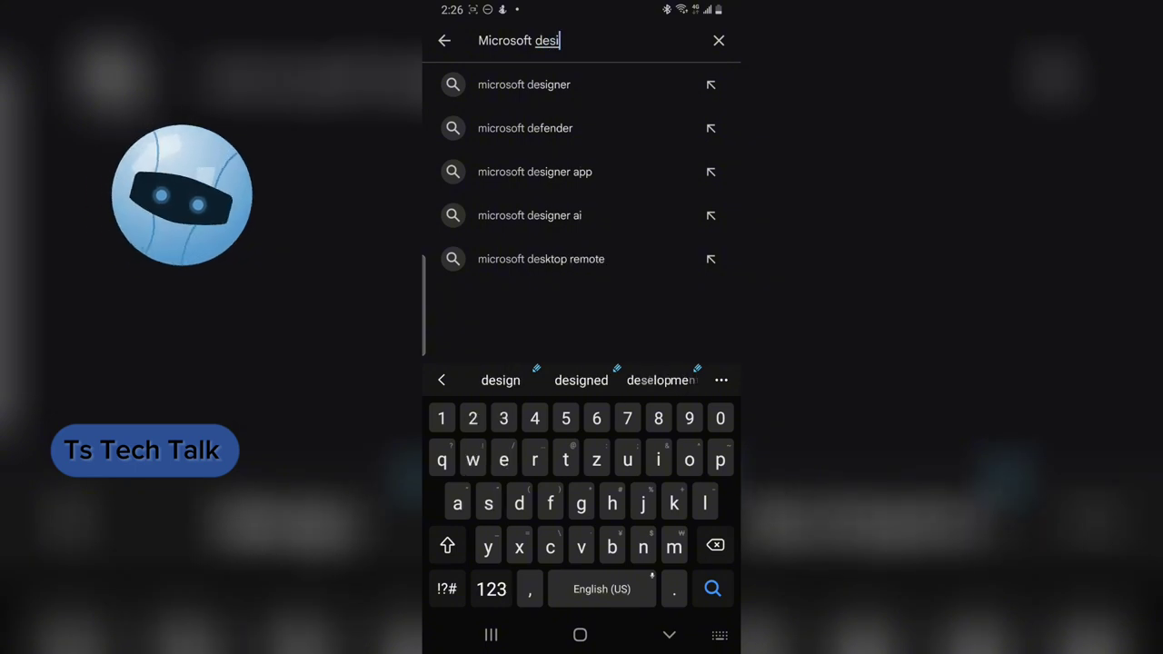
click(523, 84)
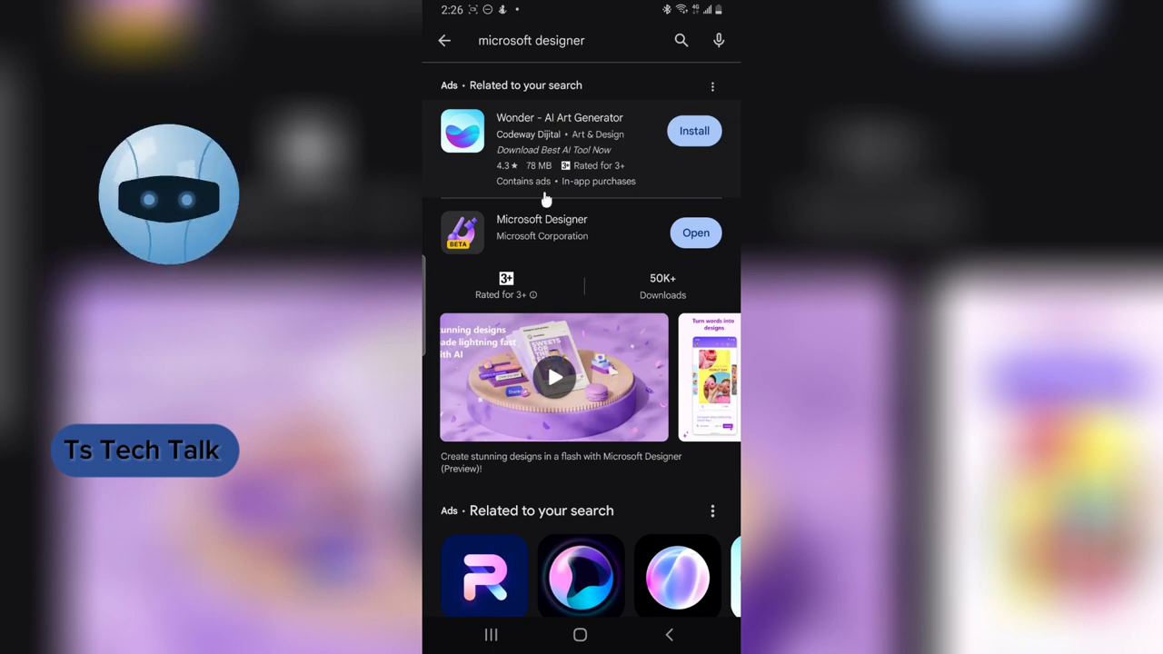
Step: View the store page of Microsoft Designer (Early Access) and launch the installed app
click(531, 229)
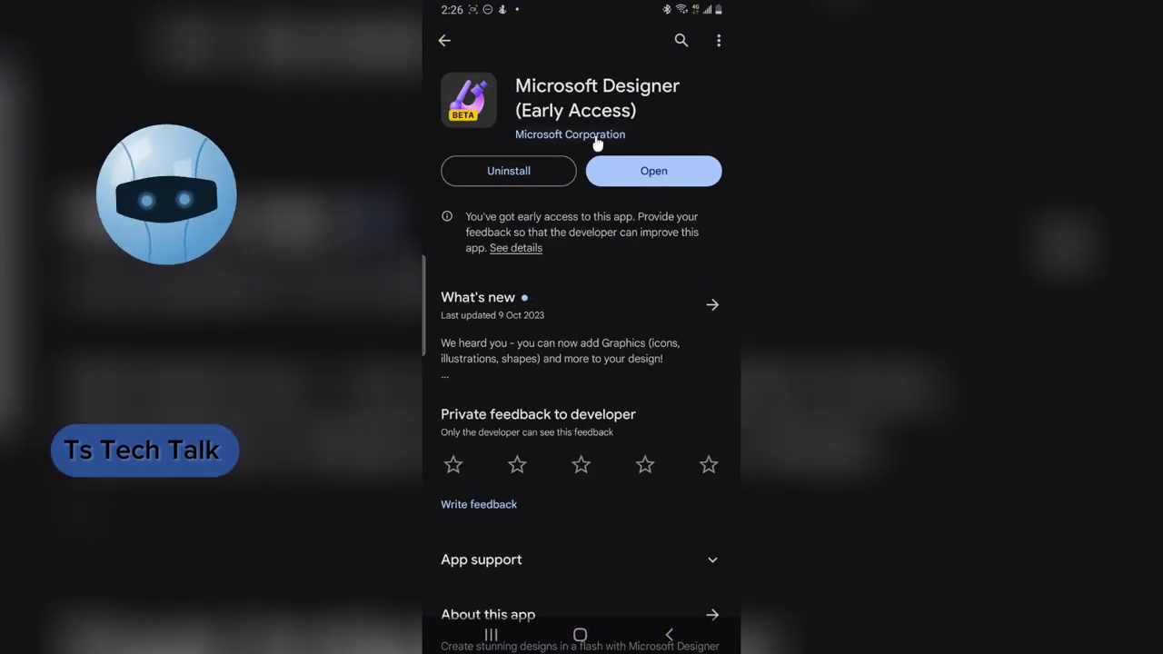
click(675, 173)
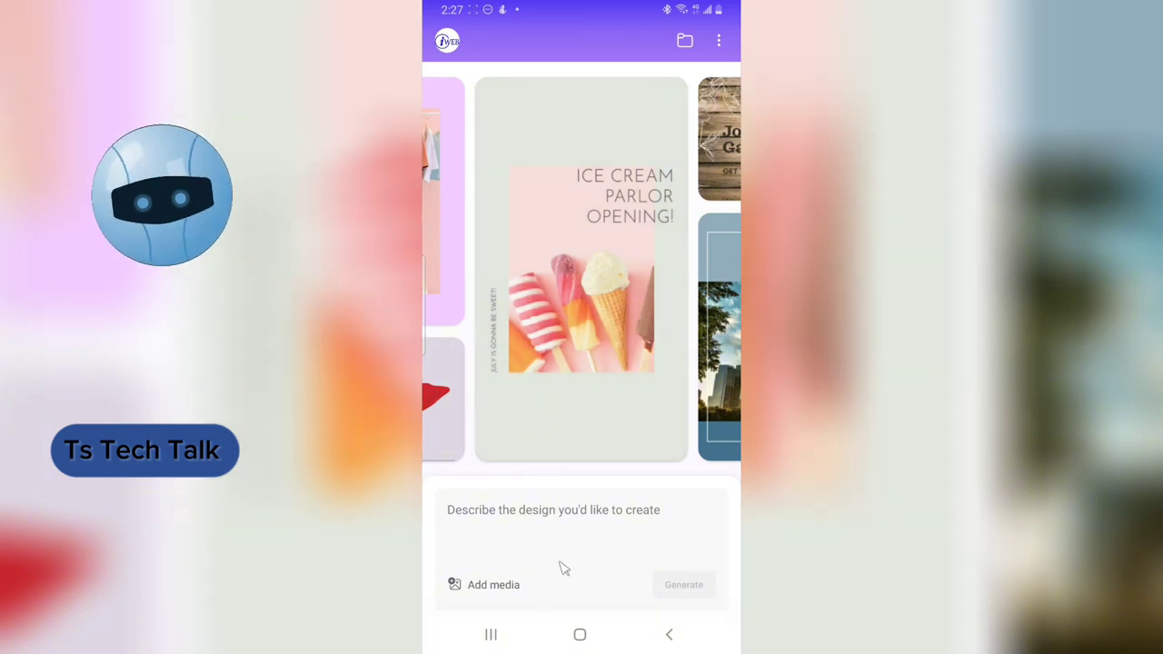
Step: Generate designs from the description "An instagram post of my new web design business"
click(627, 512)
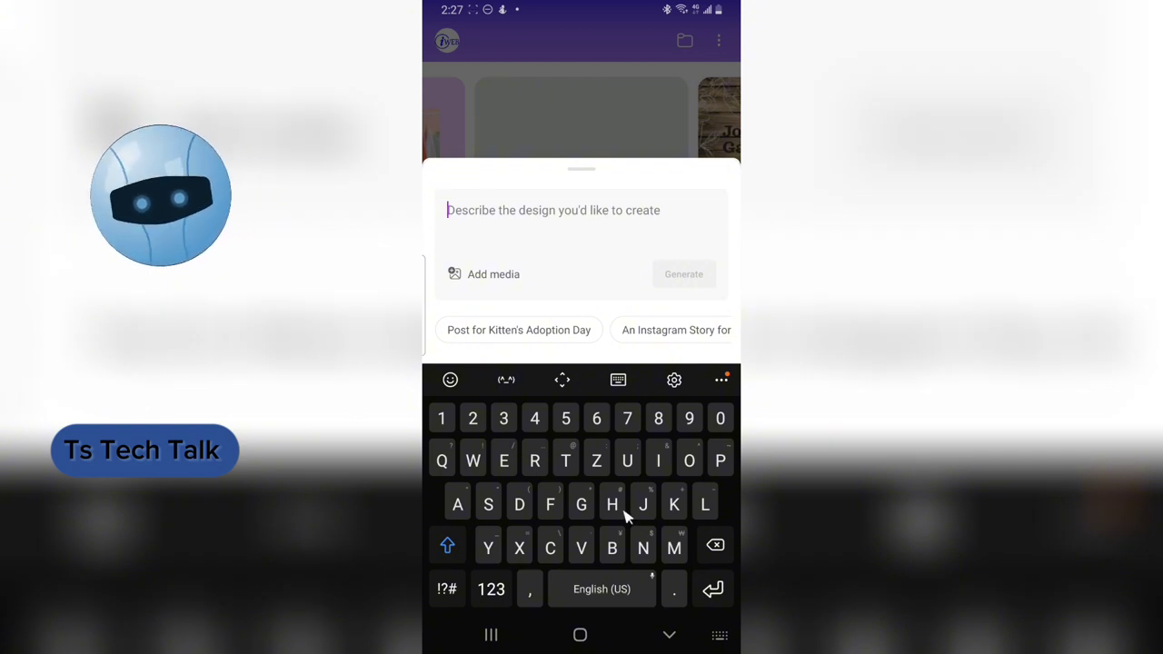
text(An )
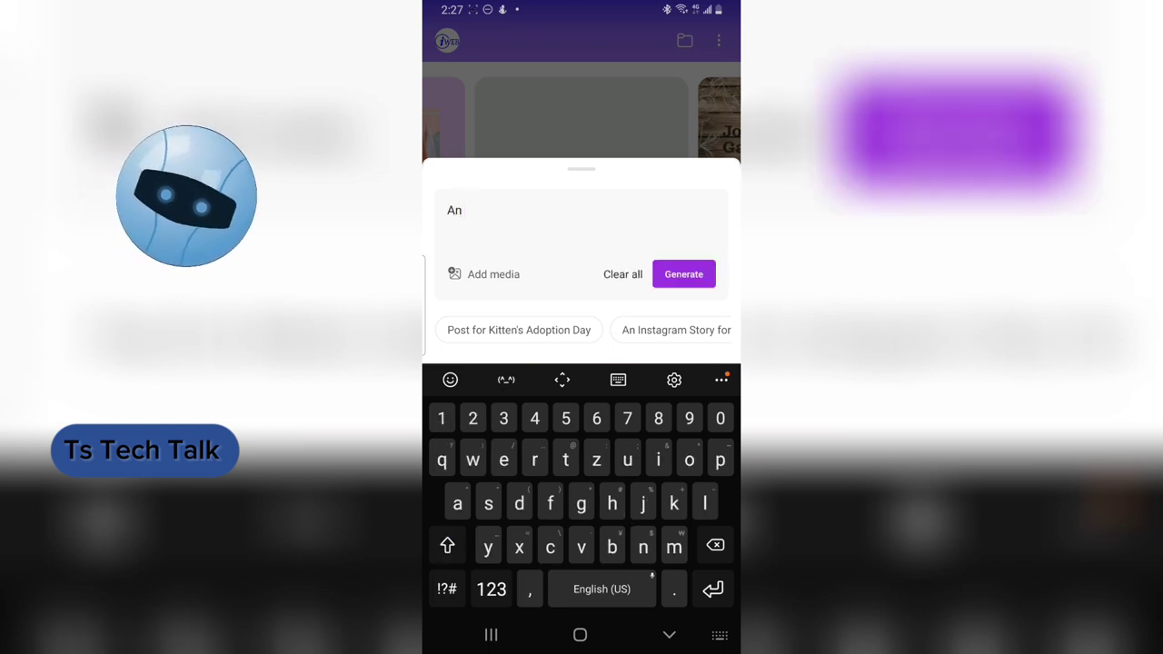
text(insta)
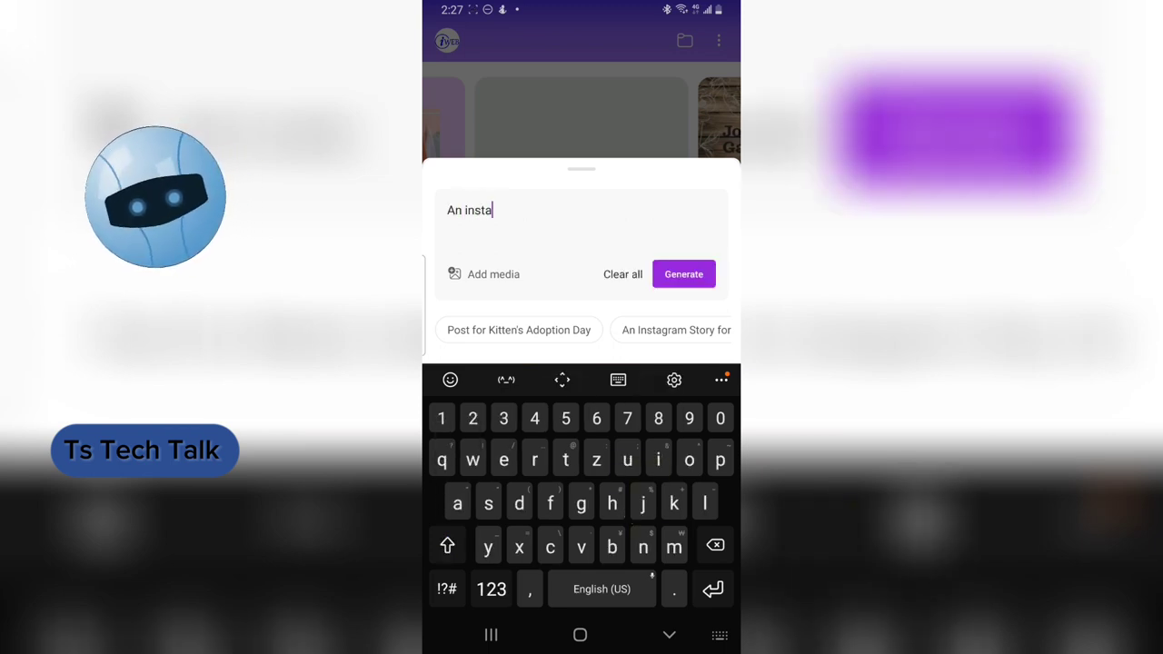
text(gra)
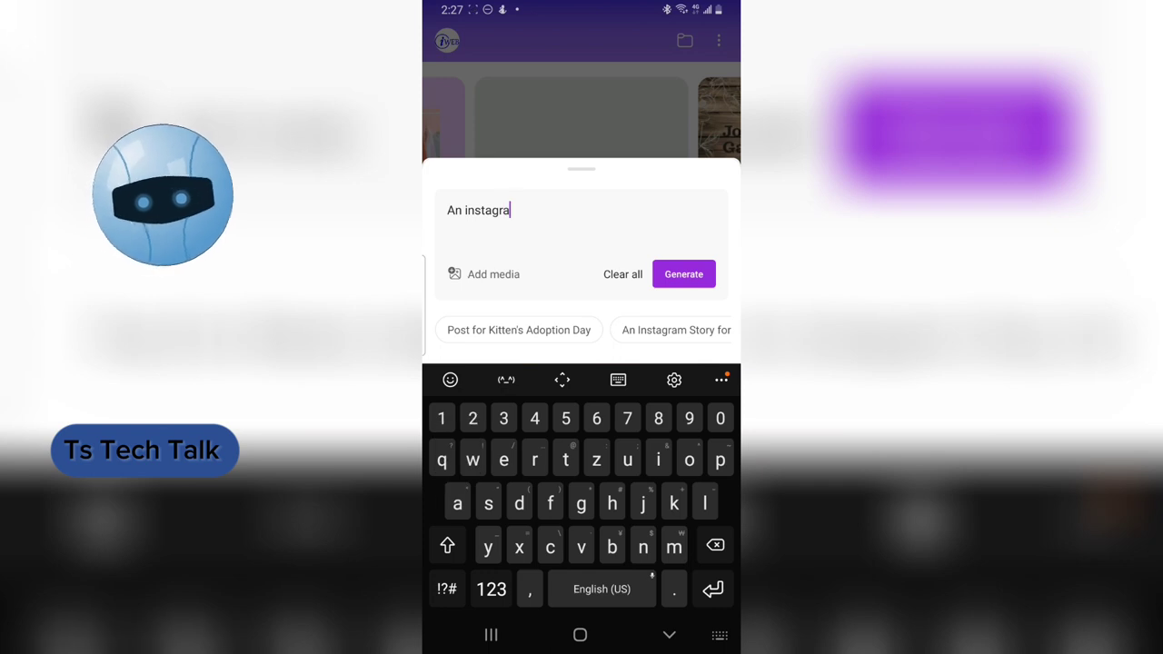
text(m post)
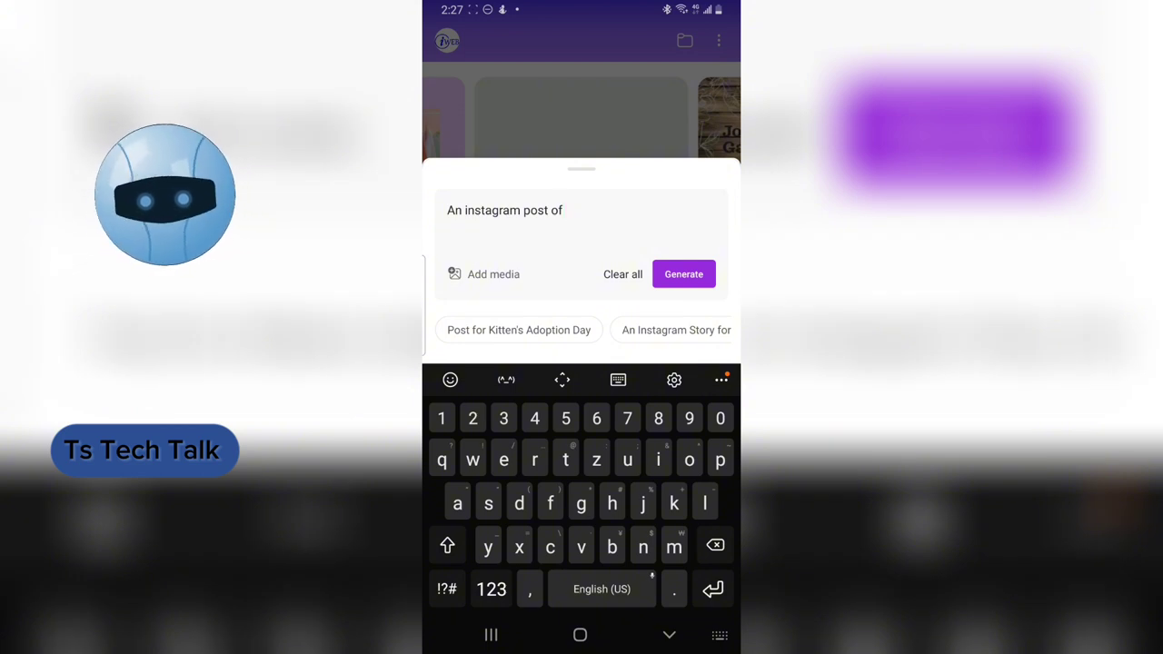
text( of m)
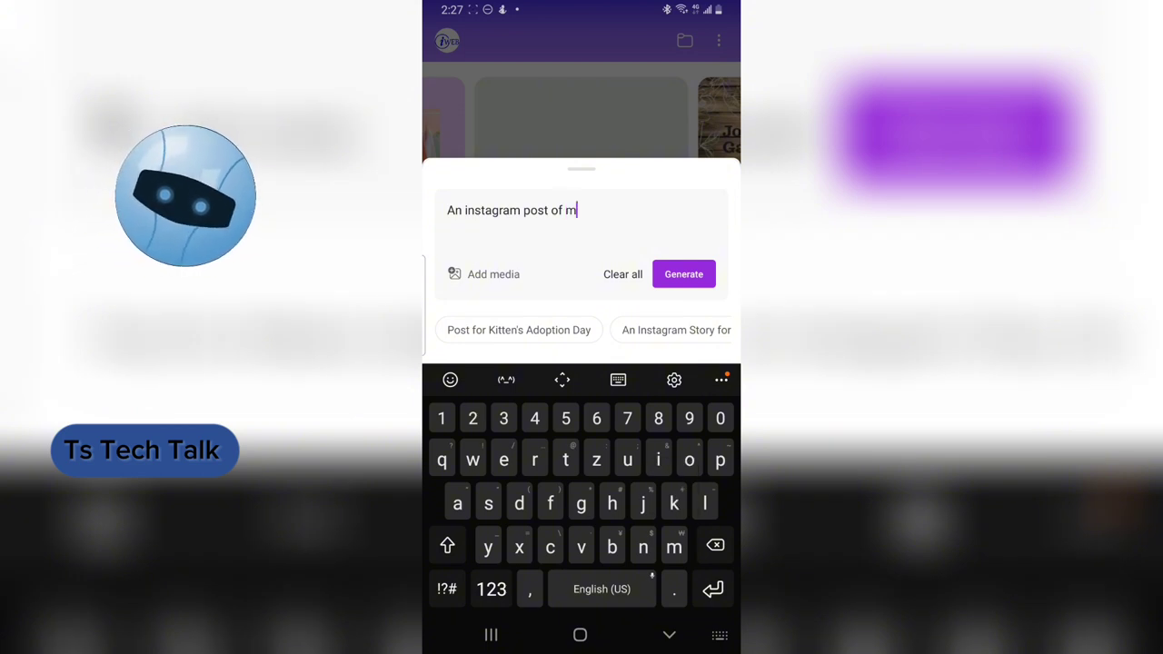
text(y new)
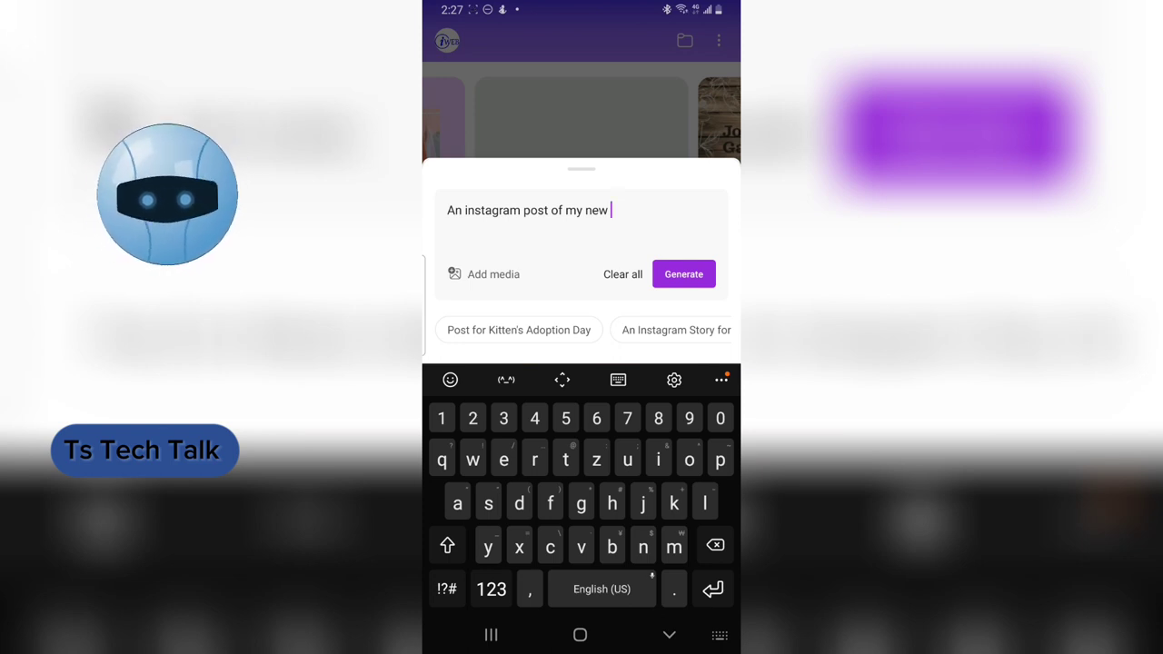
text( web)
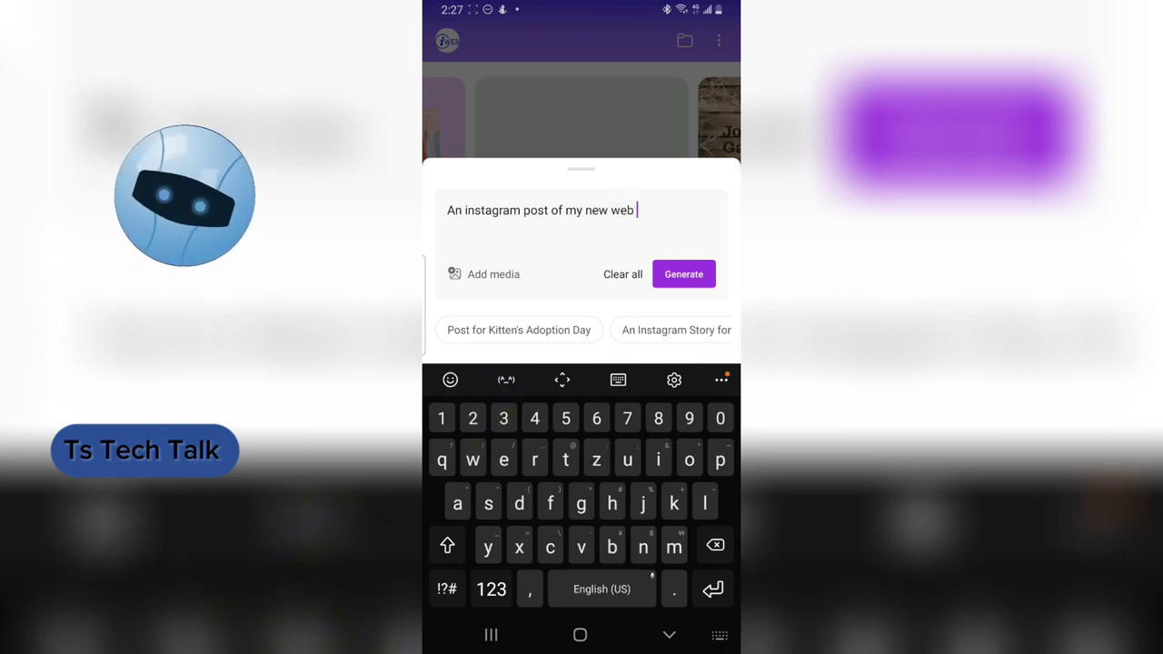
text( desig)
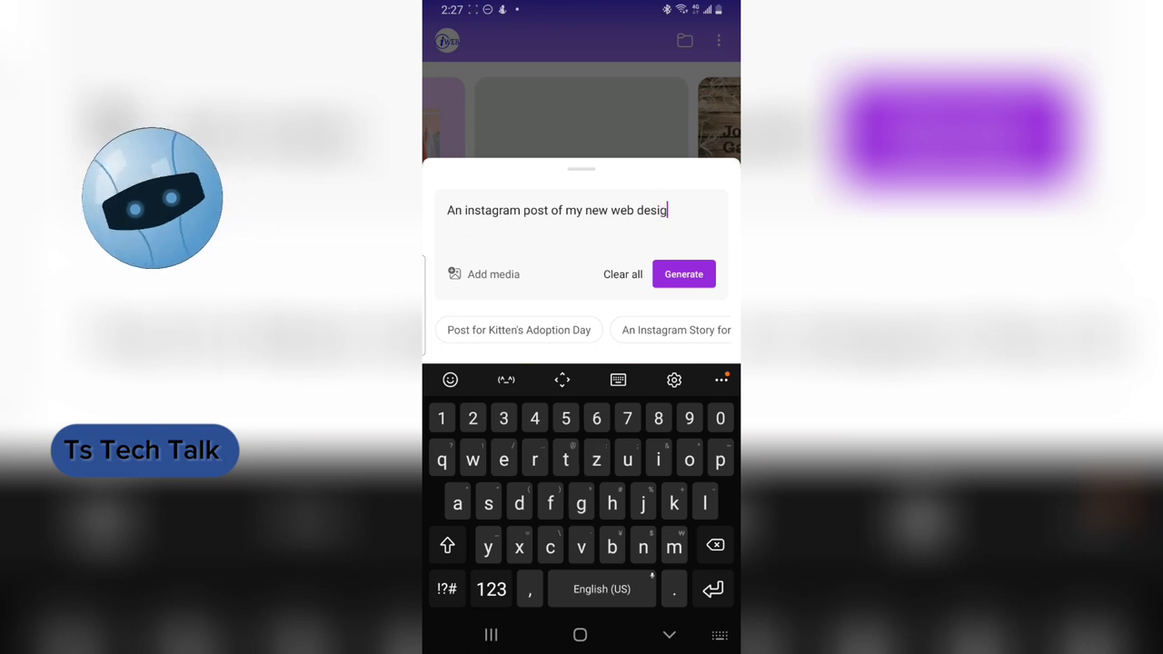
text(n busi)
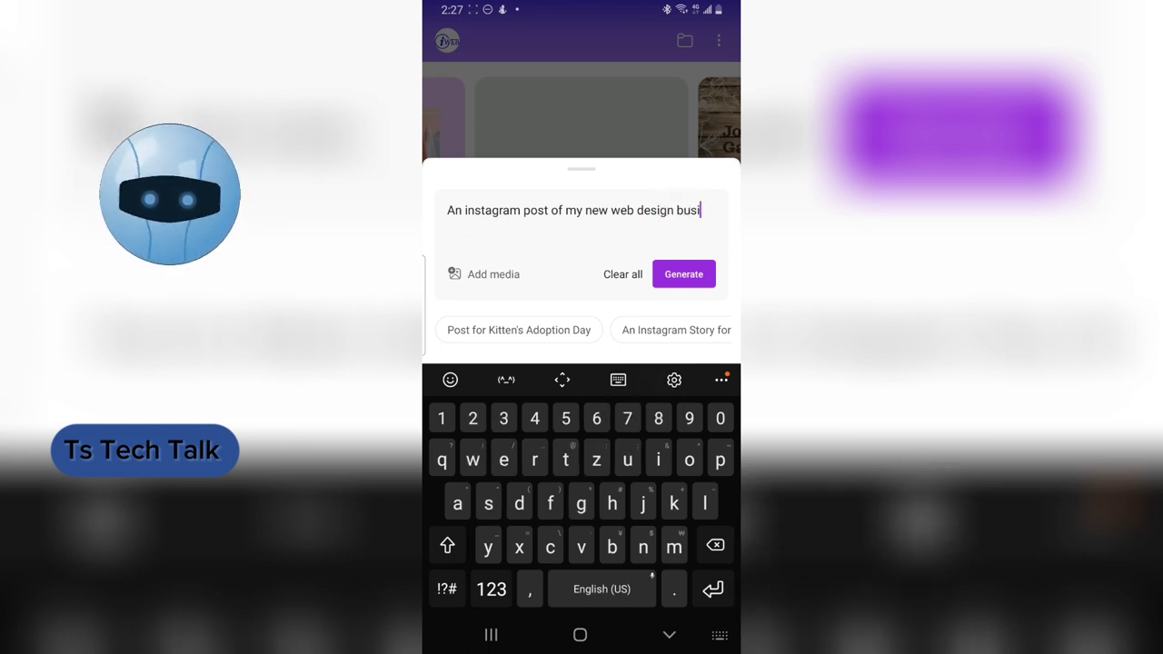
text(ness)
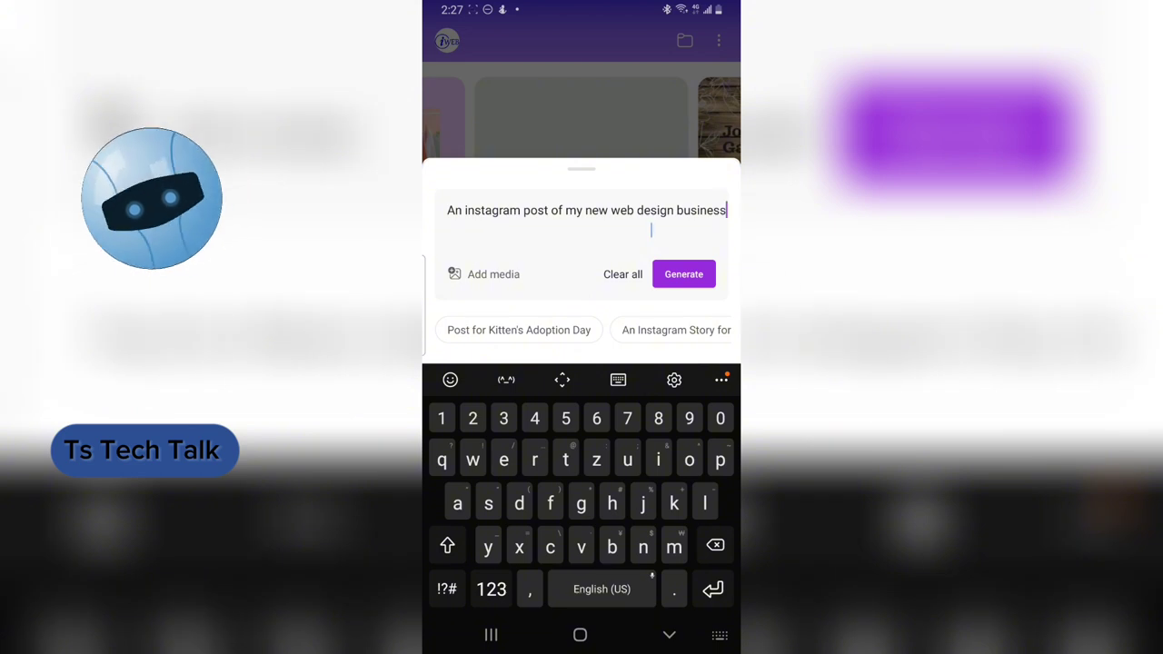
click(706, 276)
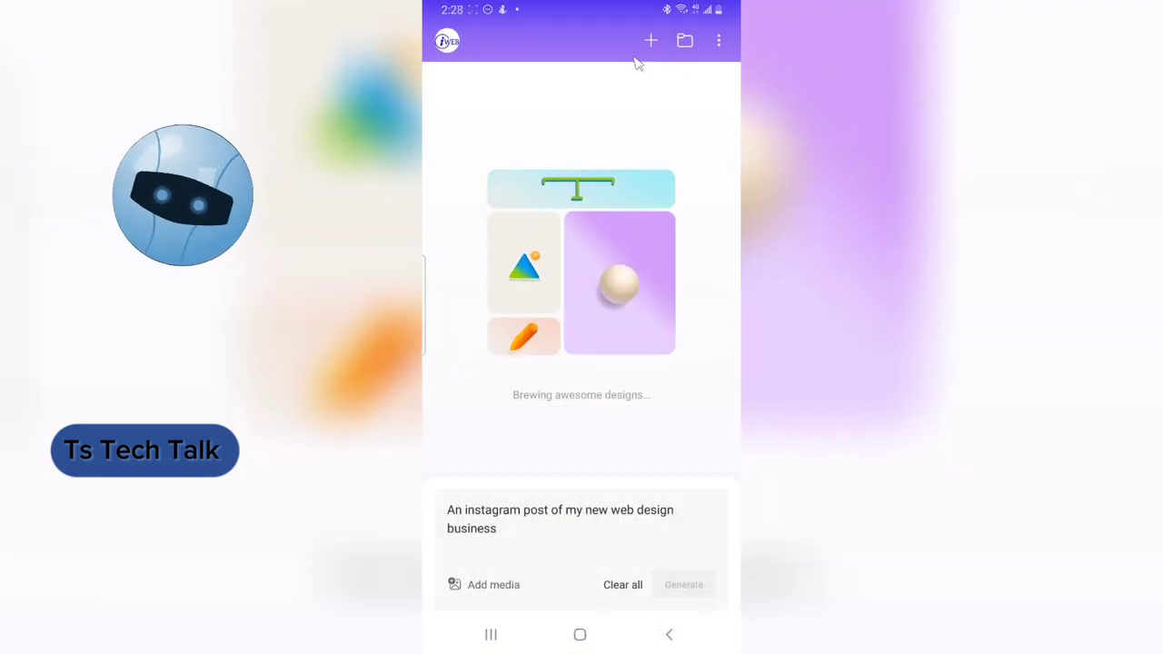
Step: Browse through the generated Instagram post designs and compare their images, layouts and text styles
mouse_move(541, 138)
mouse_down()
mouse_move(475, 190)
mouse_move(474, 308)
mouse_move(490, 367)
mouse_move(542, 402)
mouse_move(617, 402)
mouse_move(668, 378)
mouse_move(697, 334)
mouse_move(707, 246)
mouse_move(664, 189)
mouse_move(573, 135)
mouse_move(537, 146)
mouse_up()
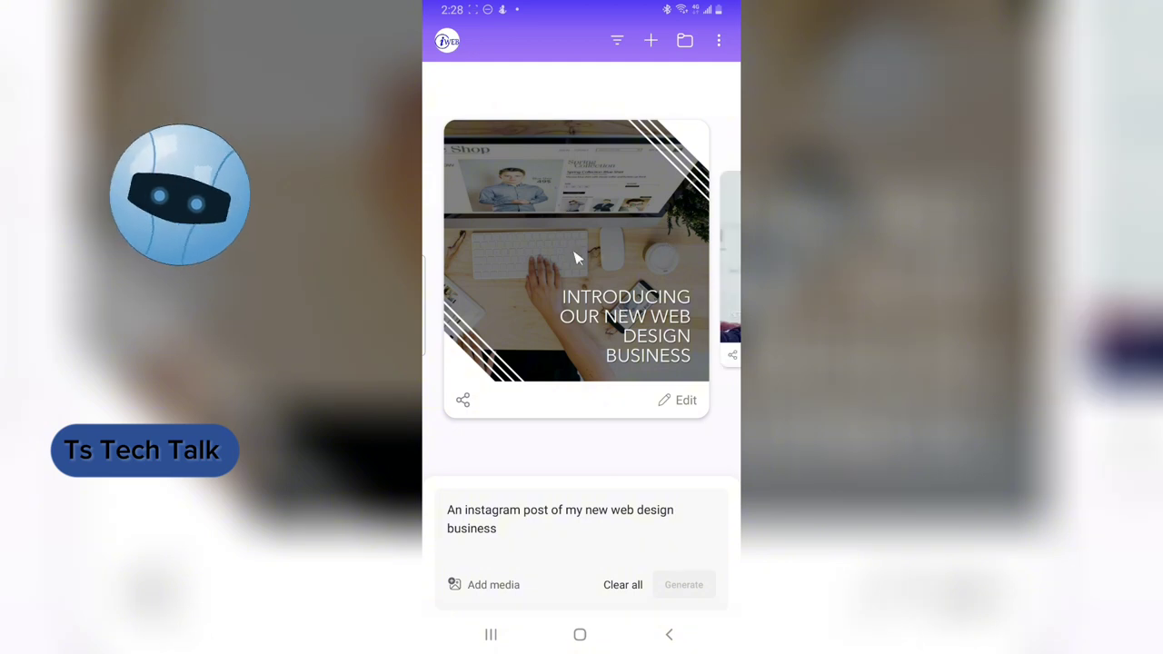
drag(709, 272, 487, 316)
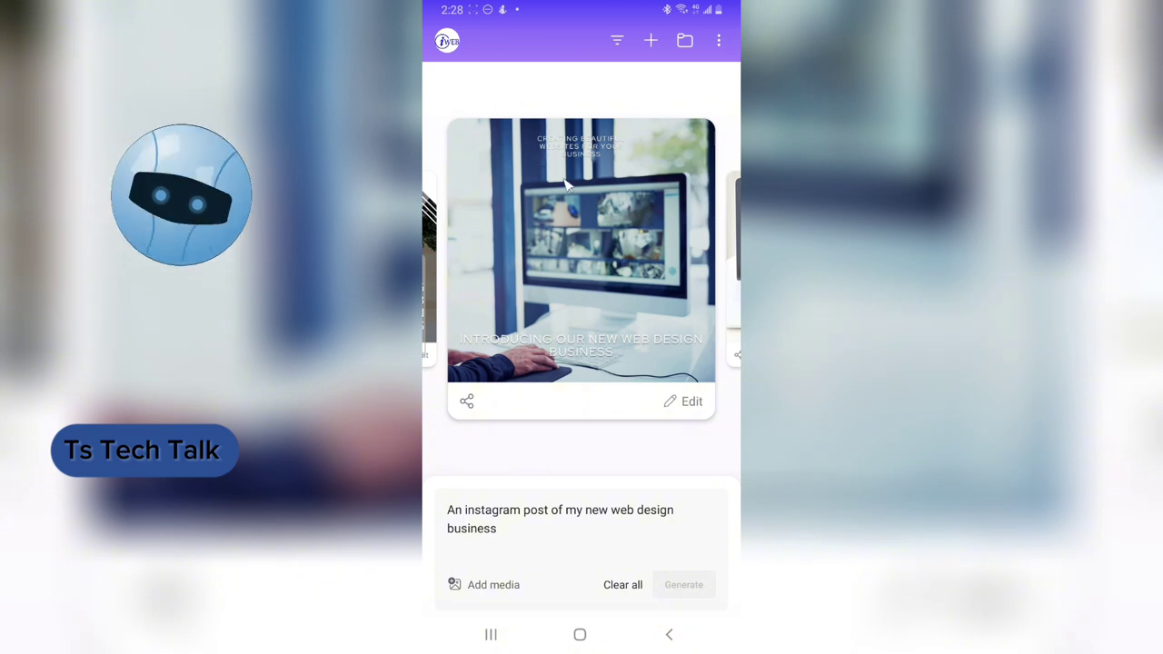
drag(599, 211, 445, 215)
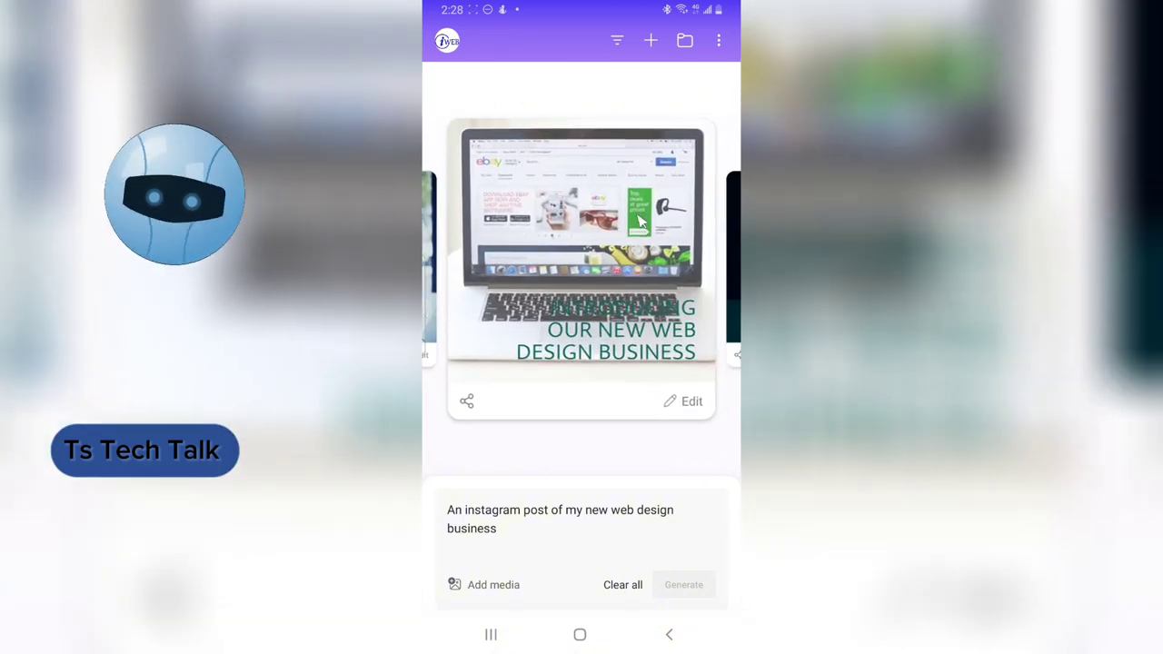
drag(706, 267, 544, 262)
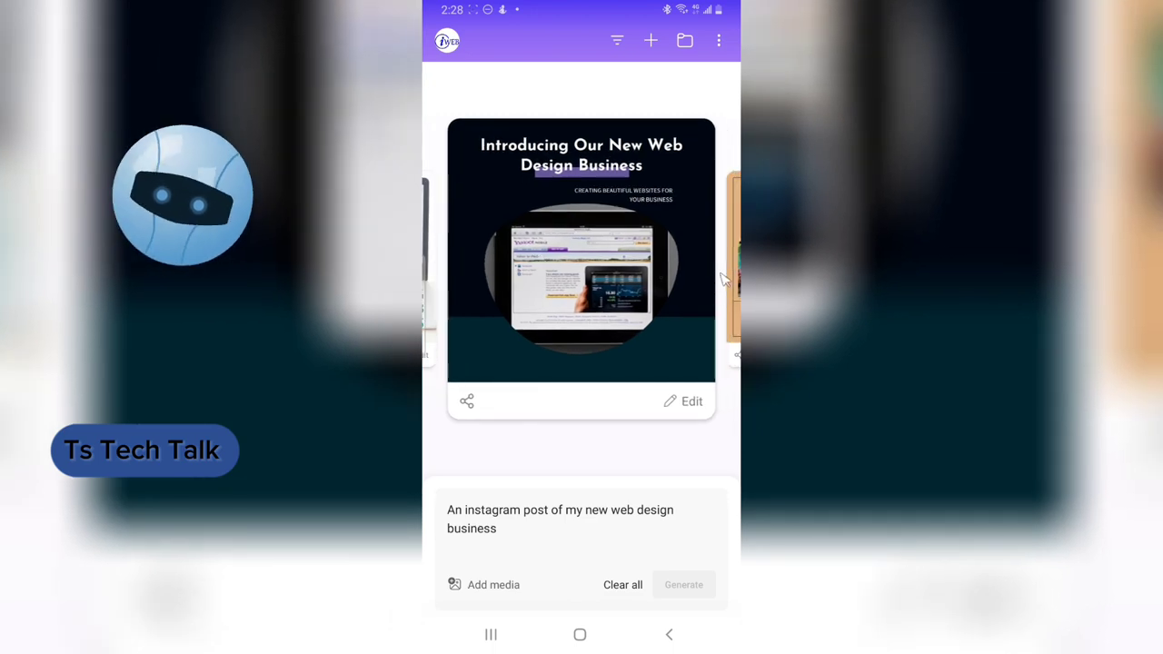
drag(718, 264, 479, 262)
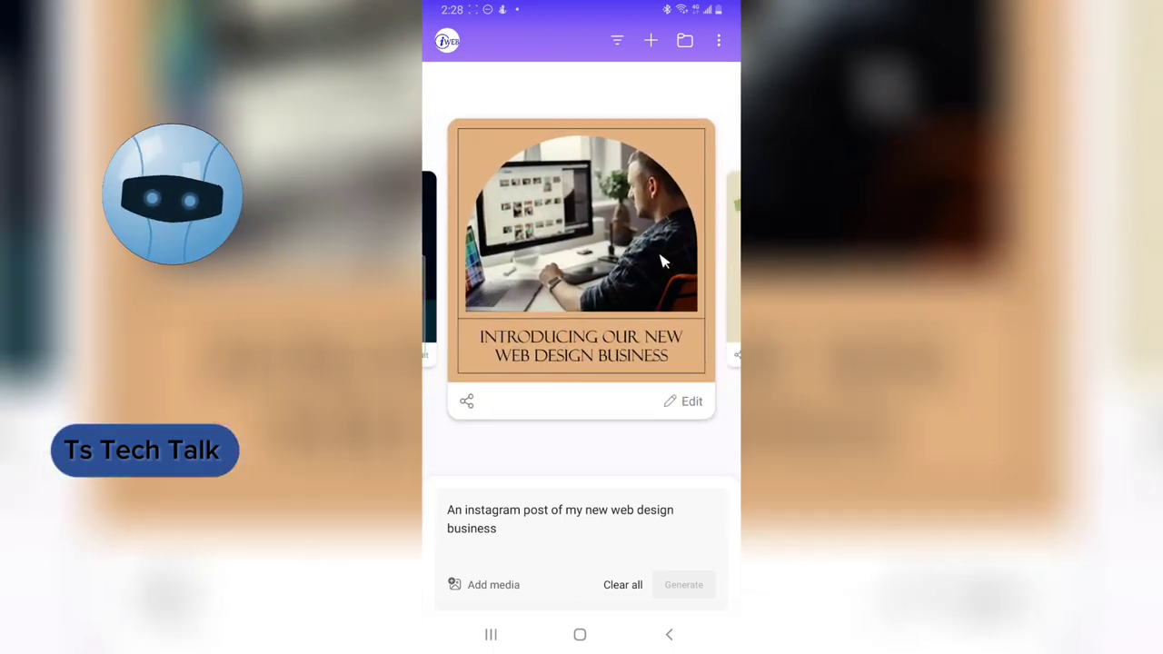
drag(663, 262, 518, 263)
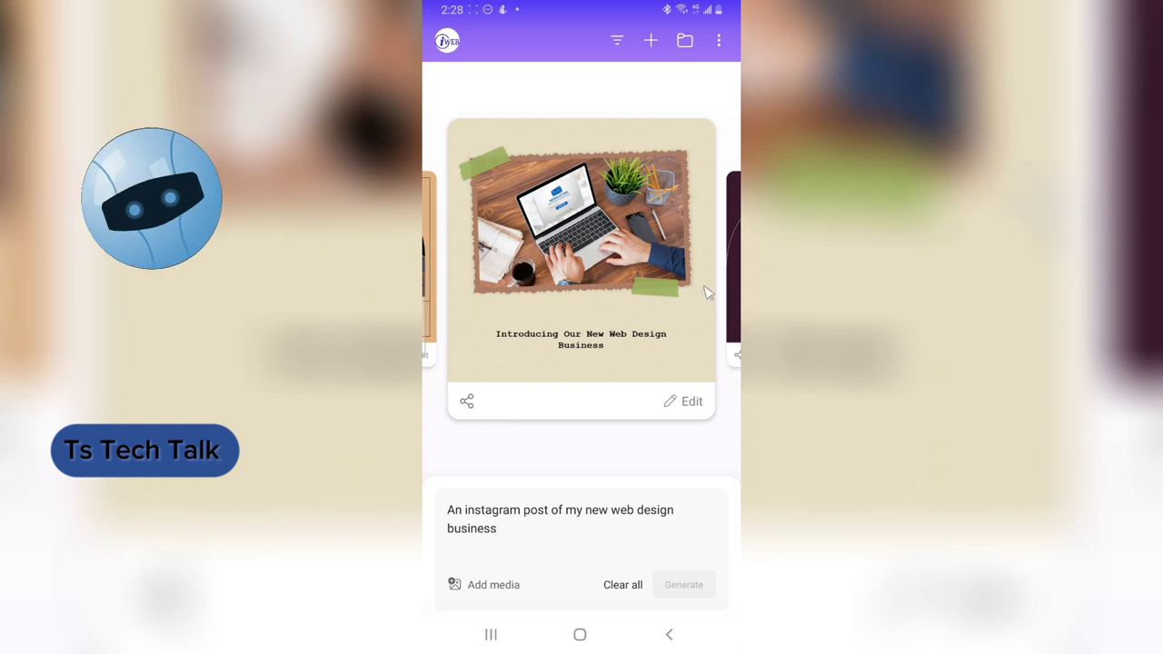
drag(737, 279, 475, 285)
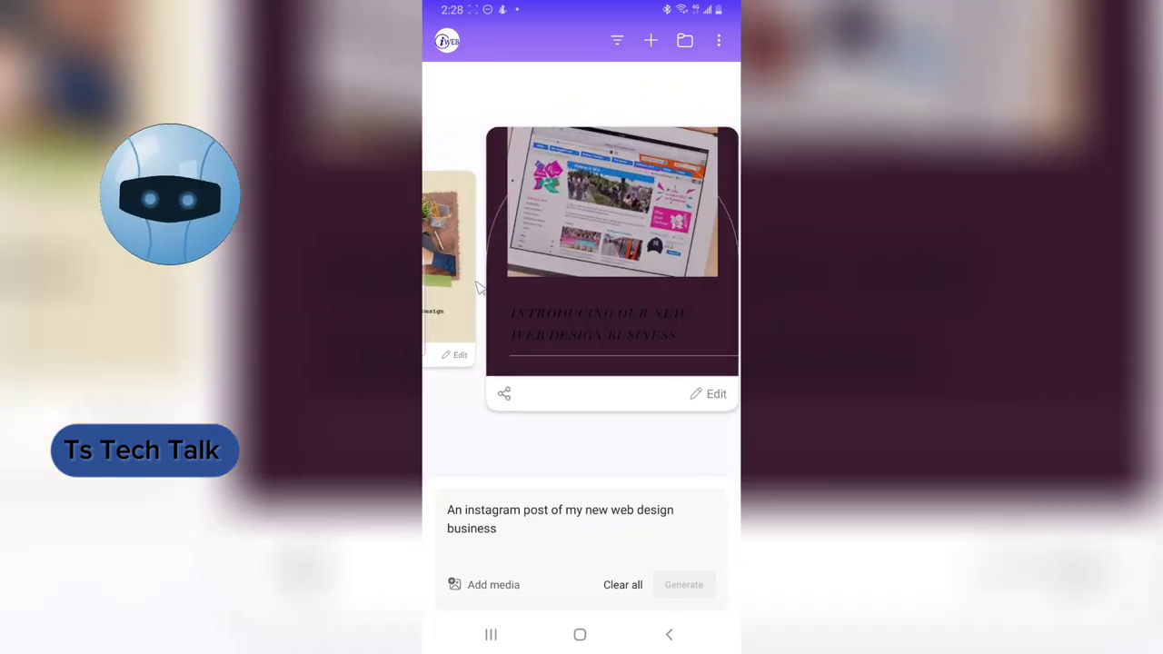
Step: Open the dark navy post design with the rounded tablet photo for editing from the generated designs
drag(690, 309, 441, 322)
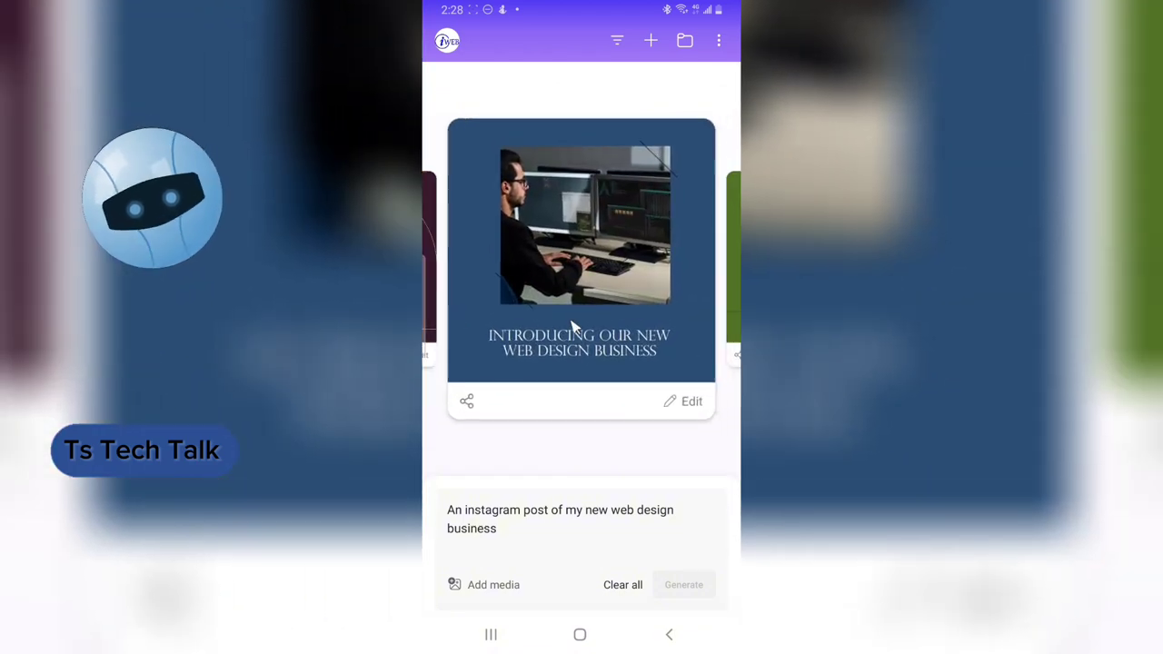
drag(644, 330, 445, 325)
drag(574, 296, 500, 281)
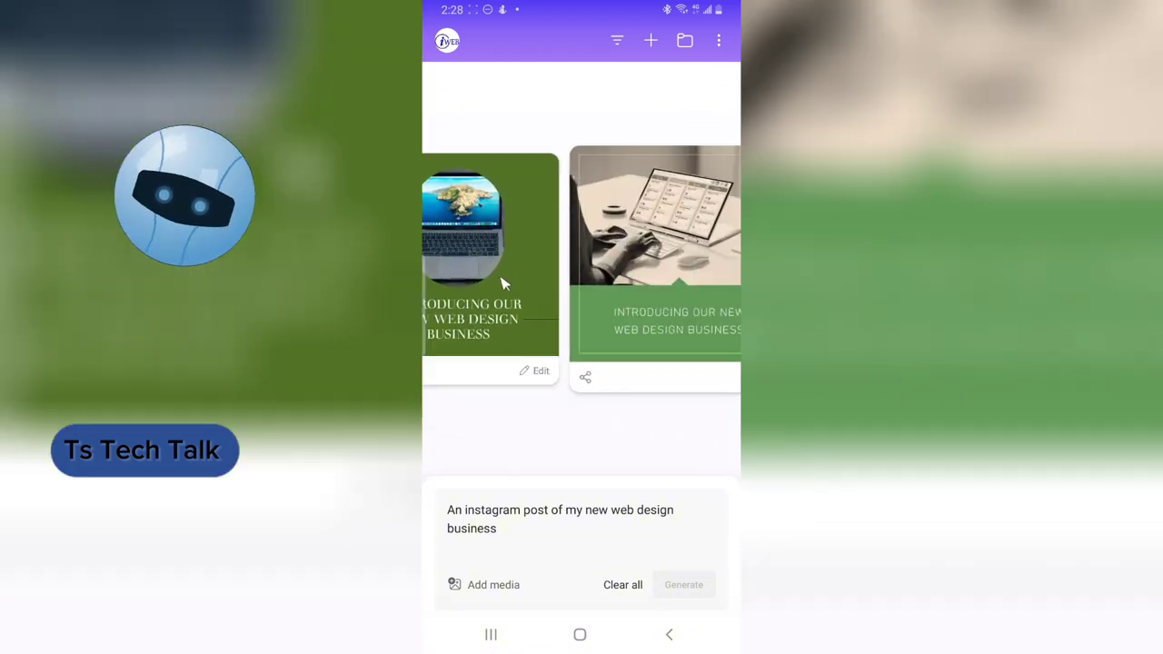
drag(445, 327, 669, 291)
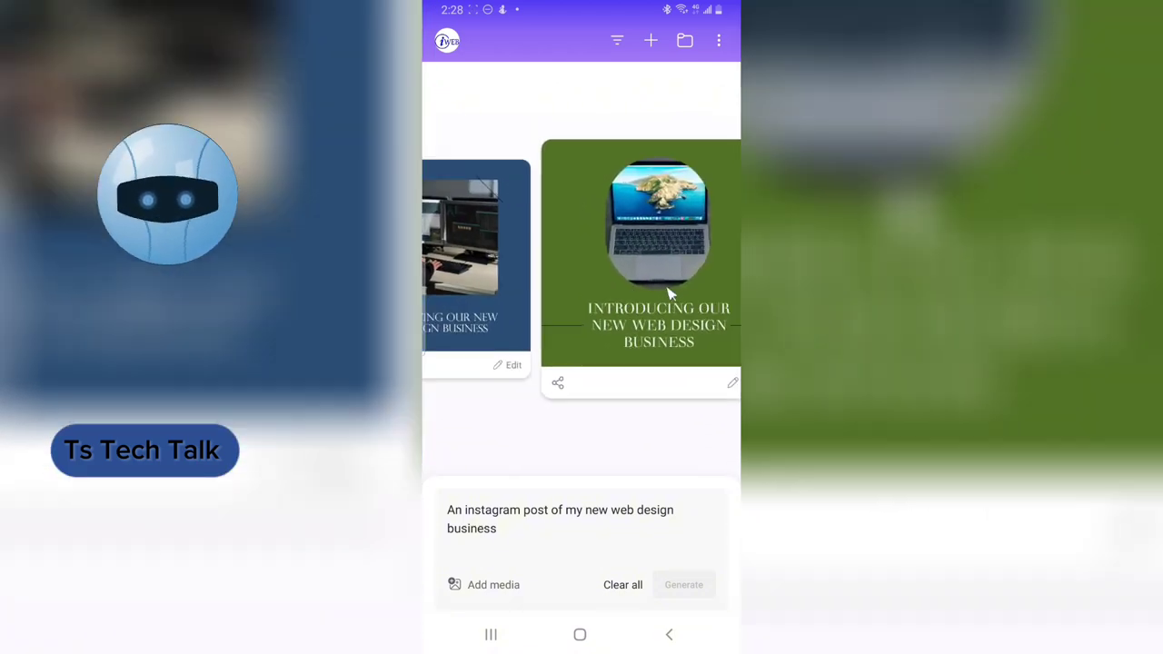
drag(446, 278, 681, 285)
drag(563, 272, 698, 253)
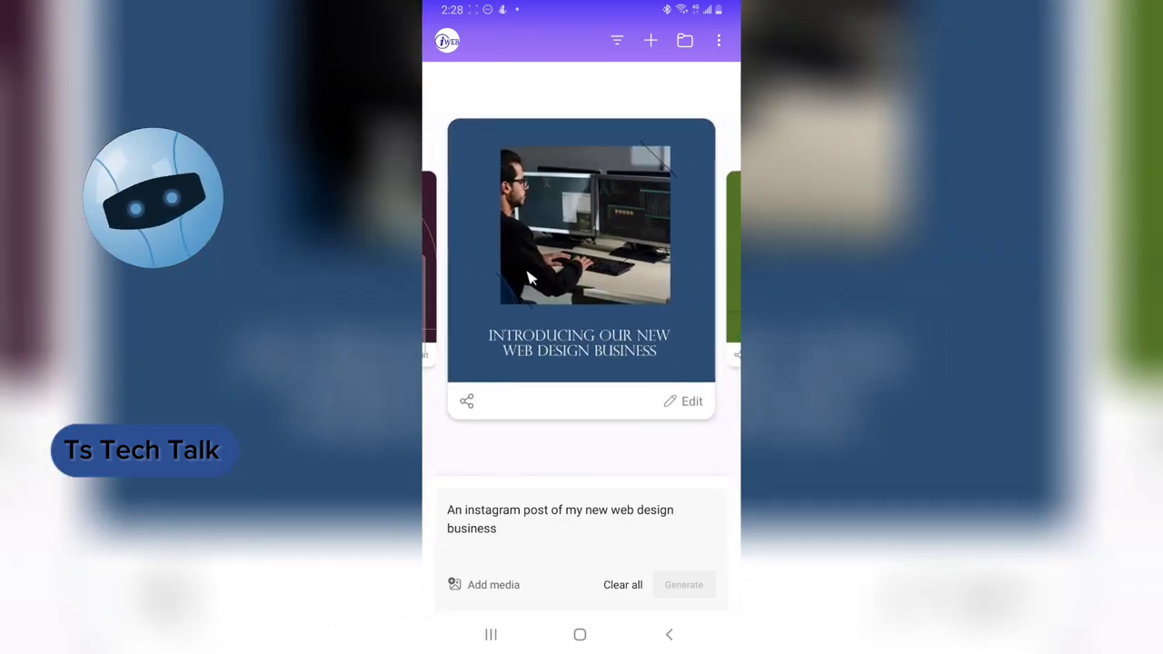
drag(472, 273, 690, 273)
drag(472, 273, 691, 273)
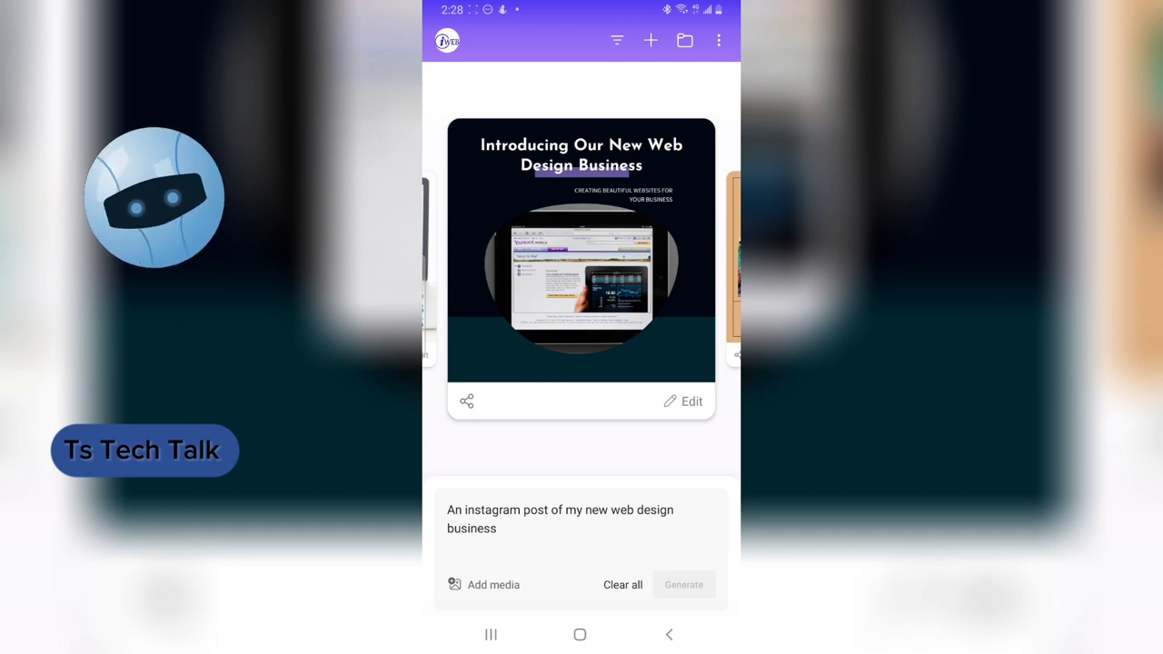
drag(472, 272, 509, 272)
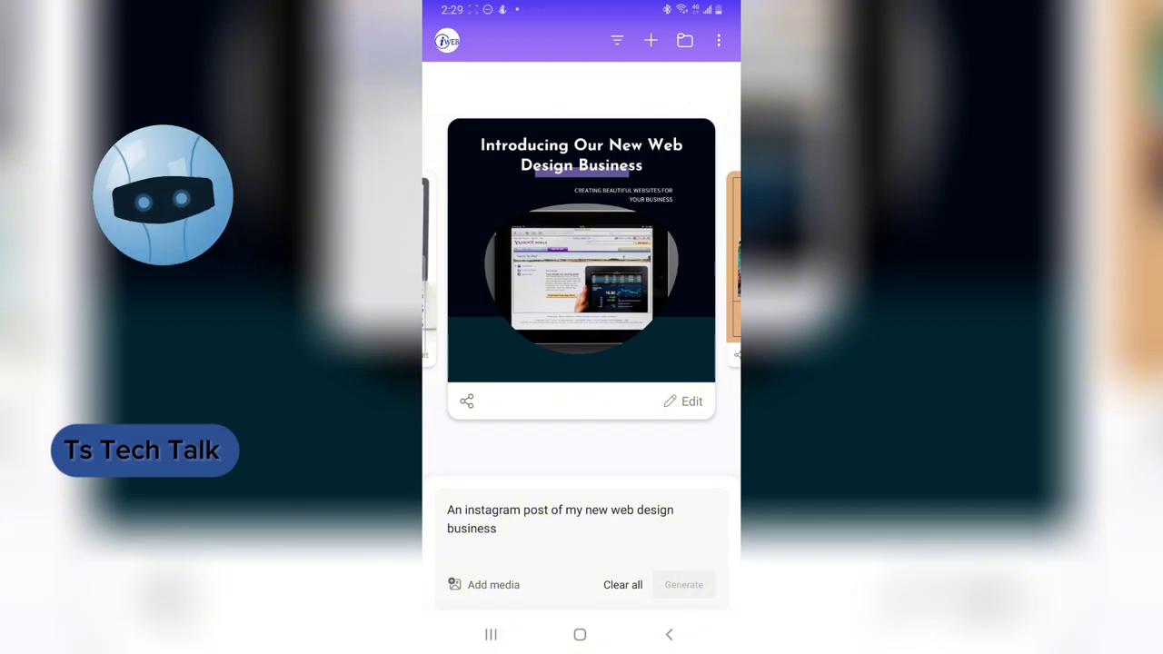
click(685, 400)
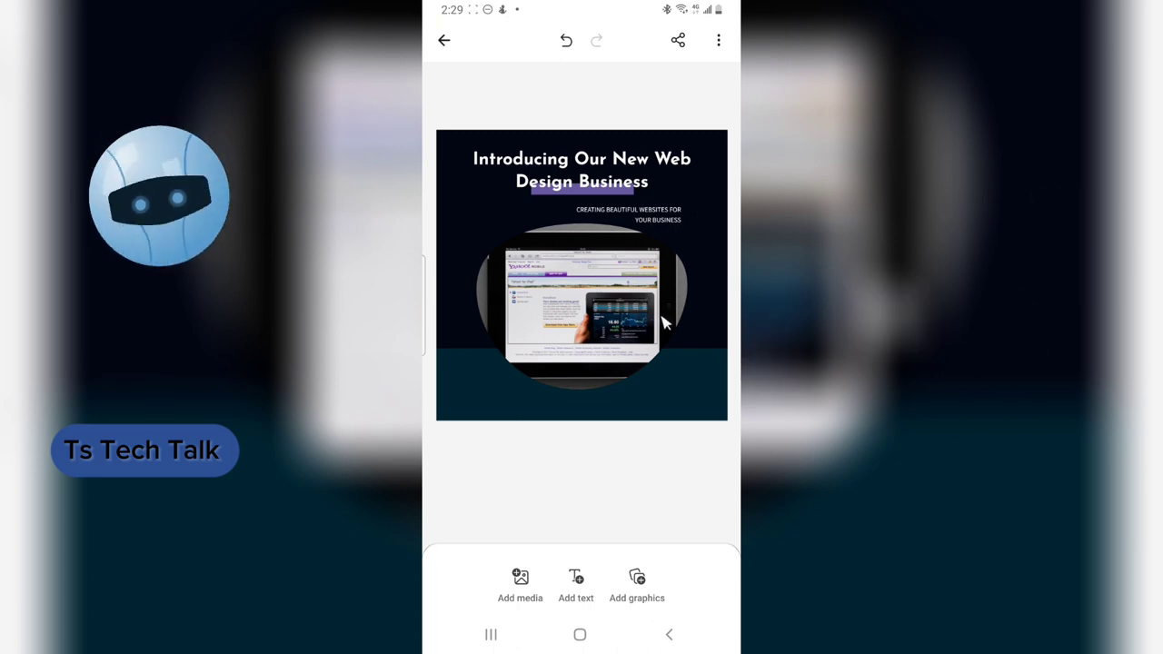
Step: Look through the Design Ideas suggested for the open design and close them without applying any
click(640, 305)
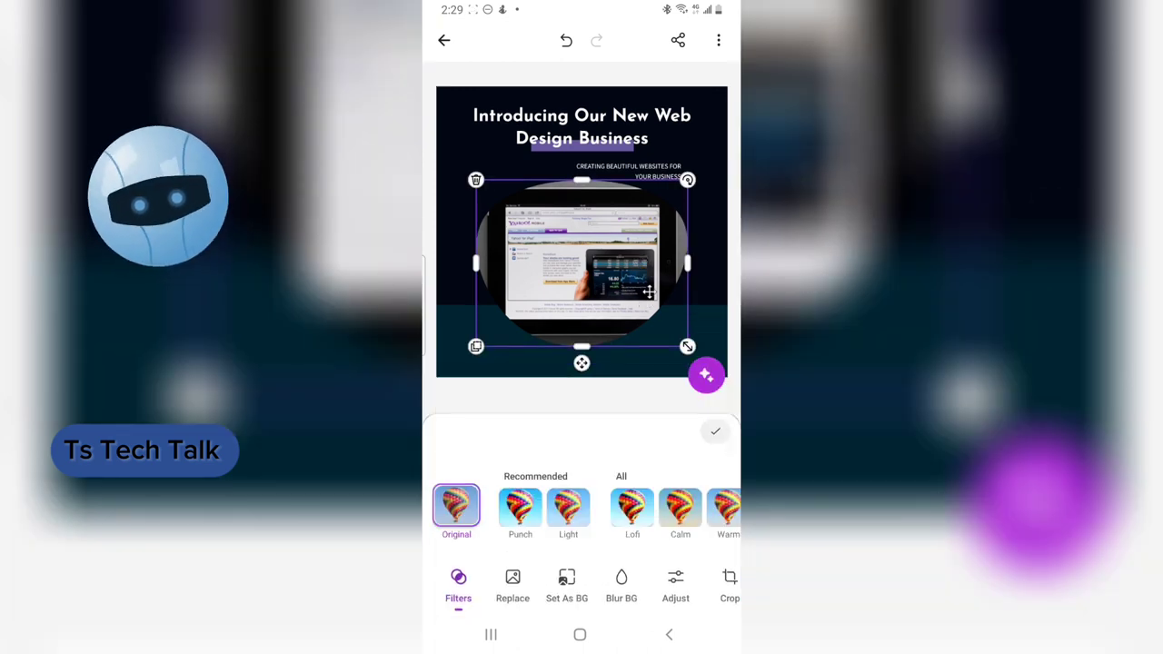
double_click(648, 292)
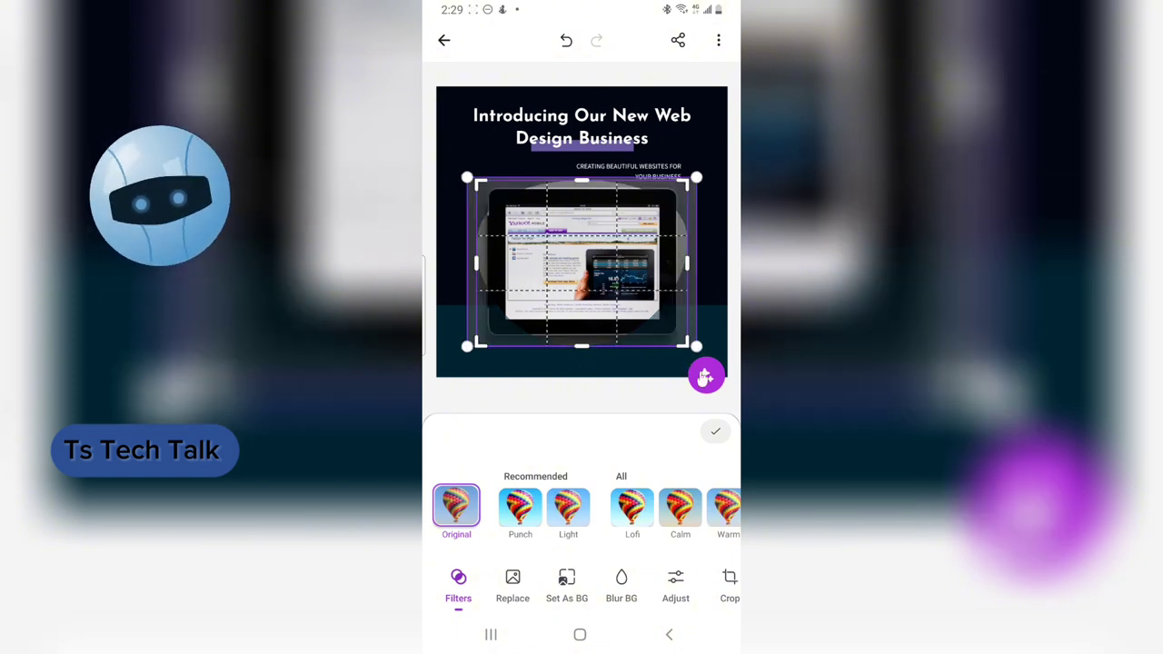
click(707, 376)
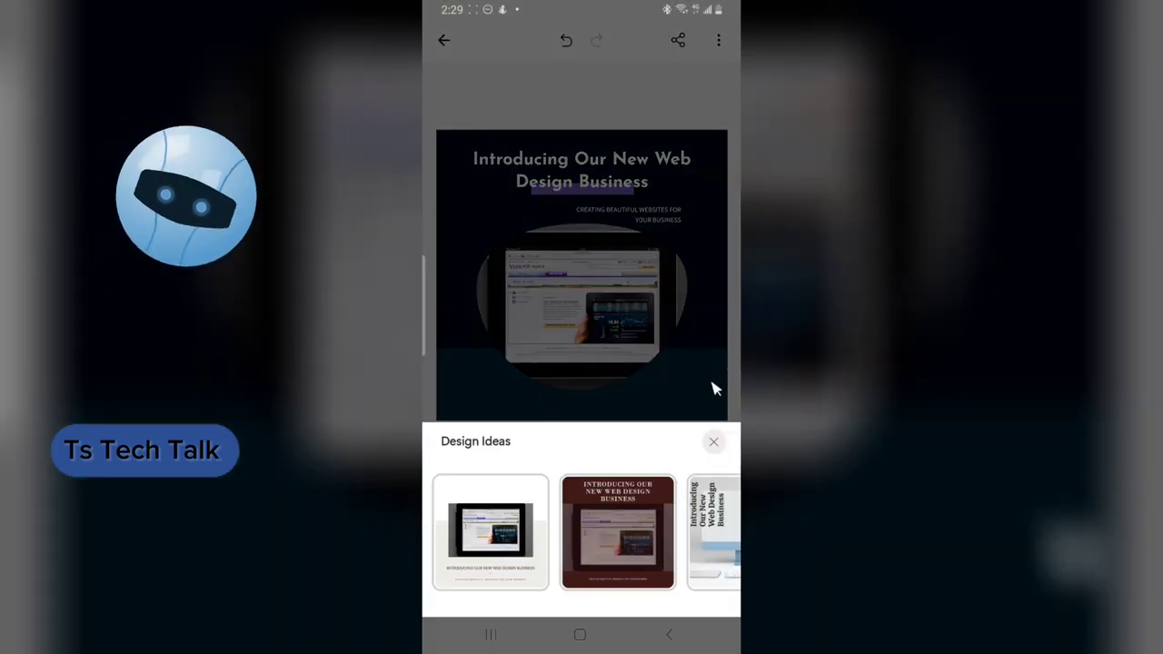
scroll(581, 532, right, 5)
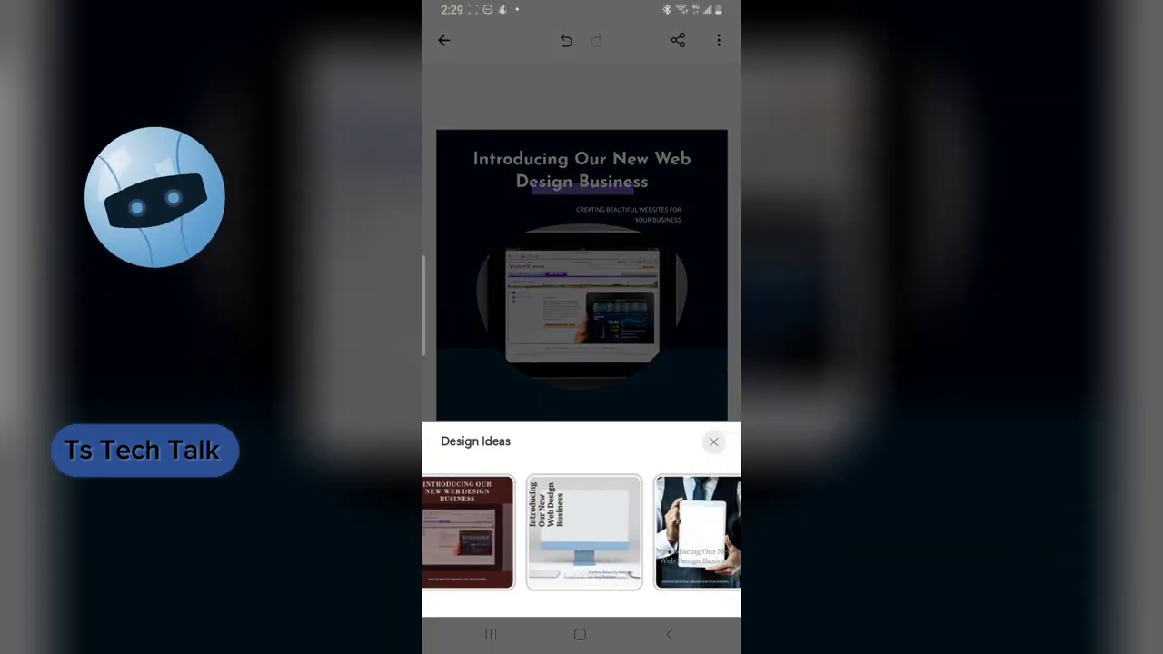
scroll(581, 532, right, 3)
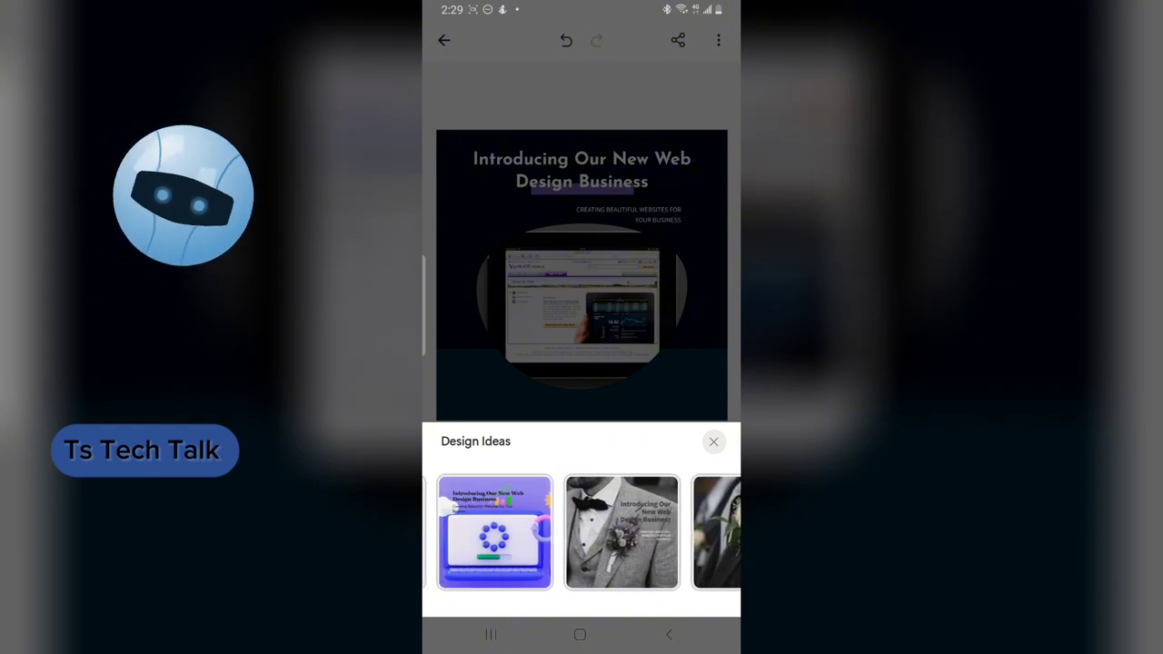
key(Escape)
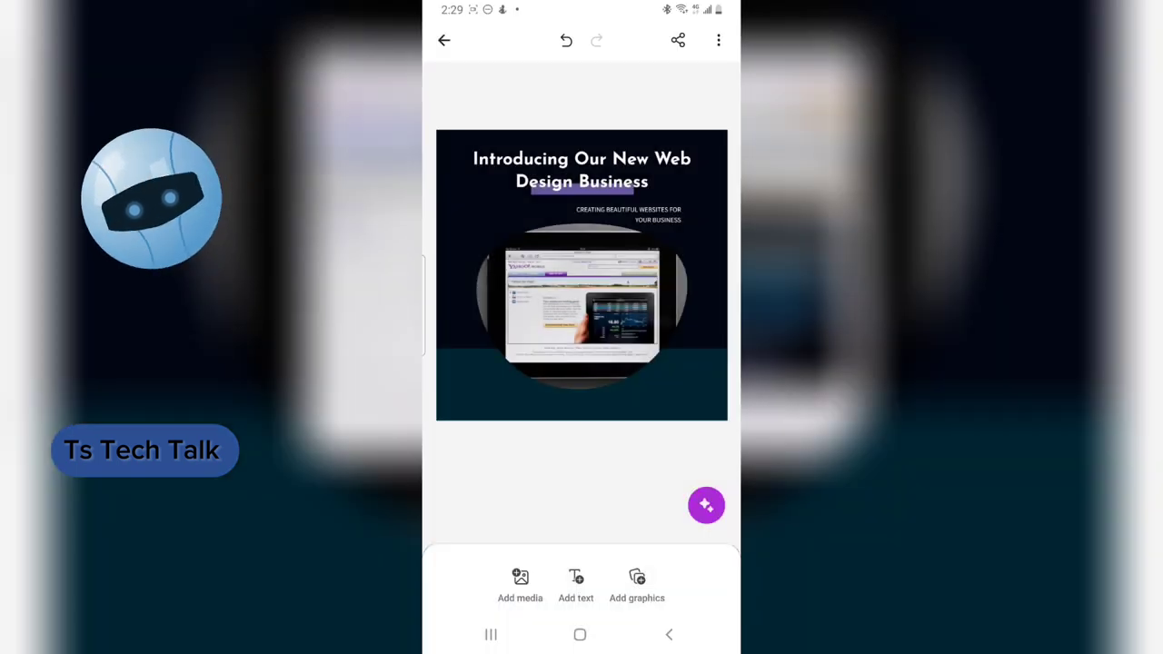
Step: Start replacing the rounded tablet photo with an AI-generated image
click(565, 266)
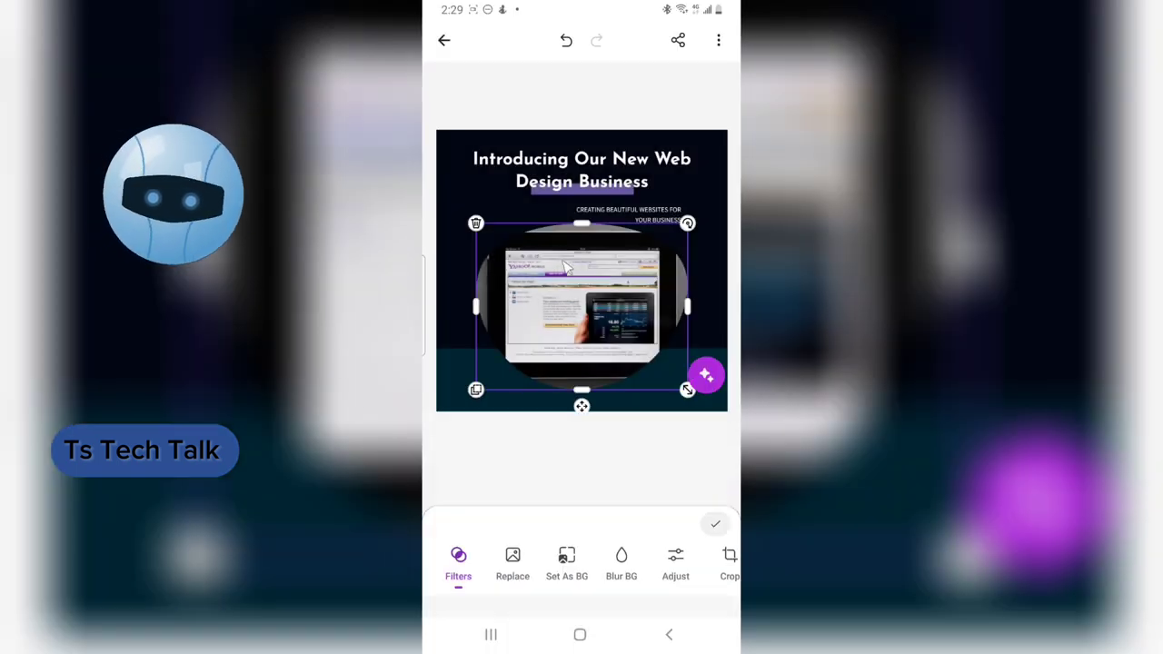
click(515, 589)
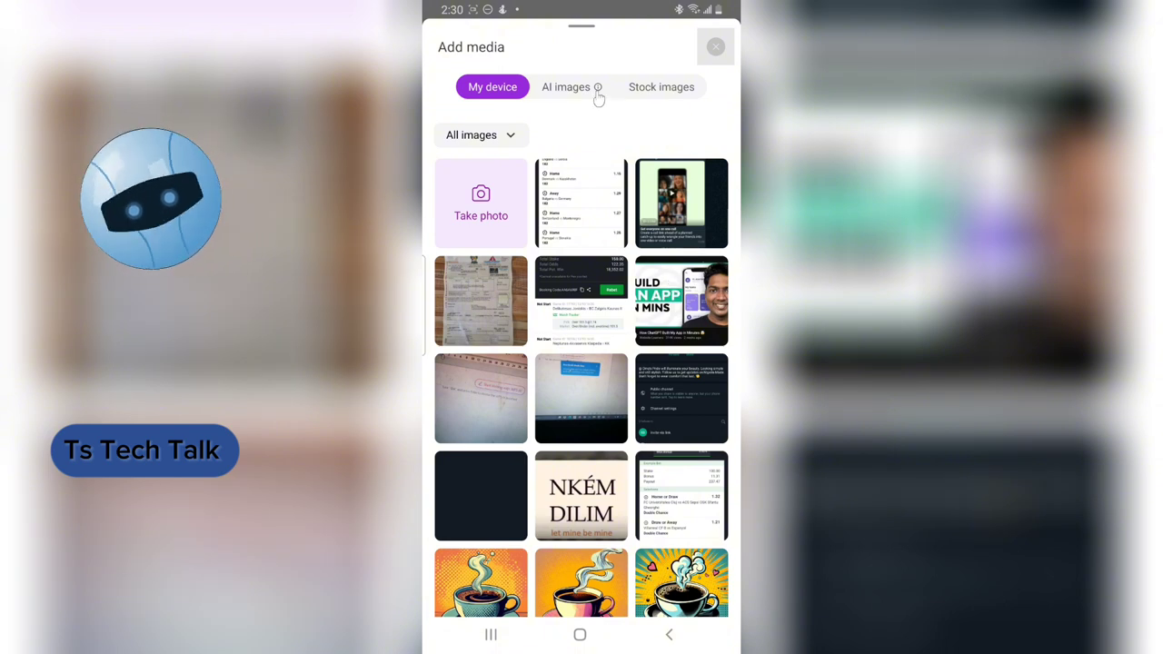
click(566, 95)
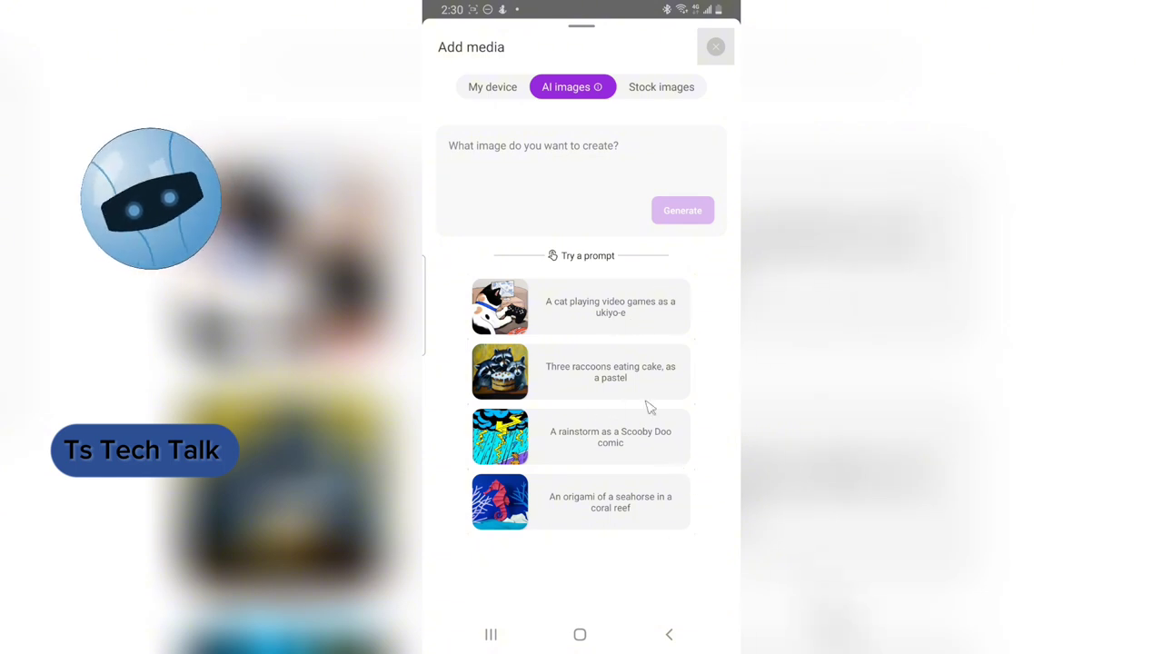
Step: Generate AI images from the prompt "a web design sample"
click(582, 156)
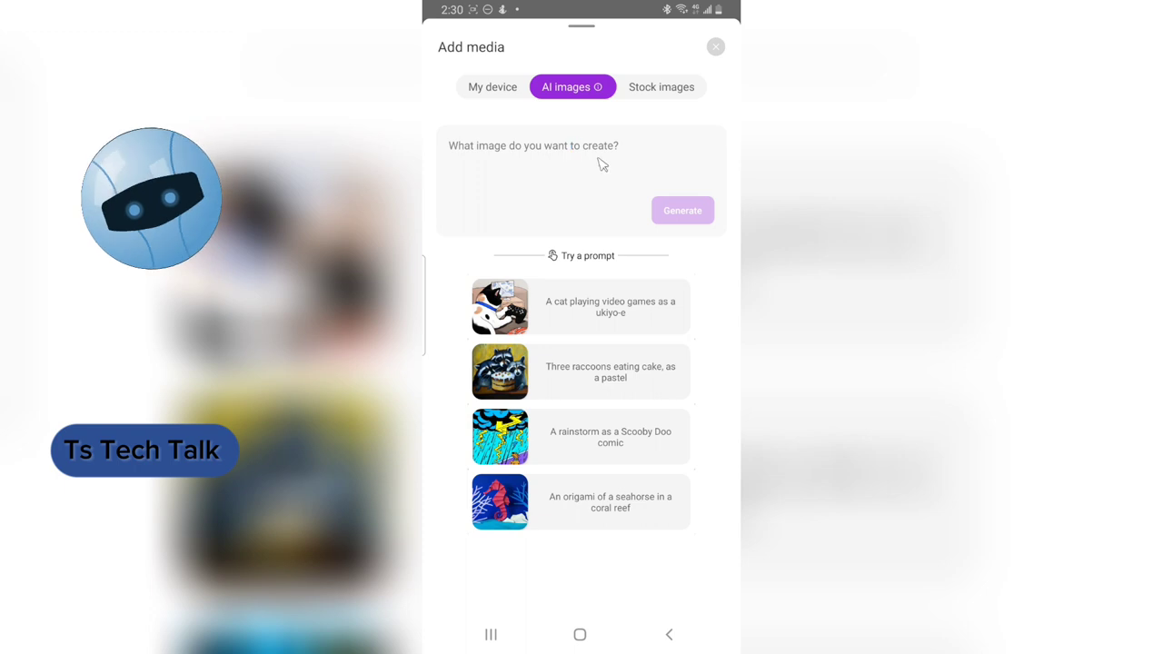
text(a)
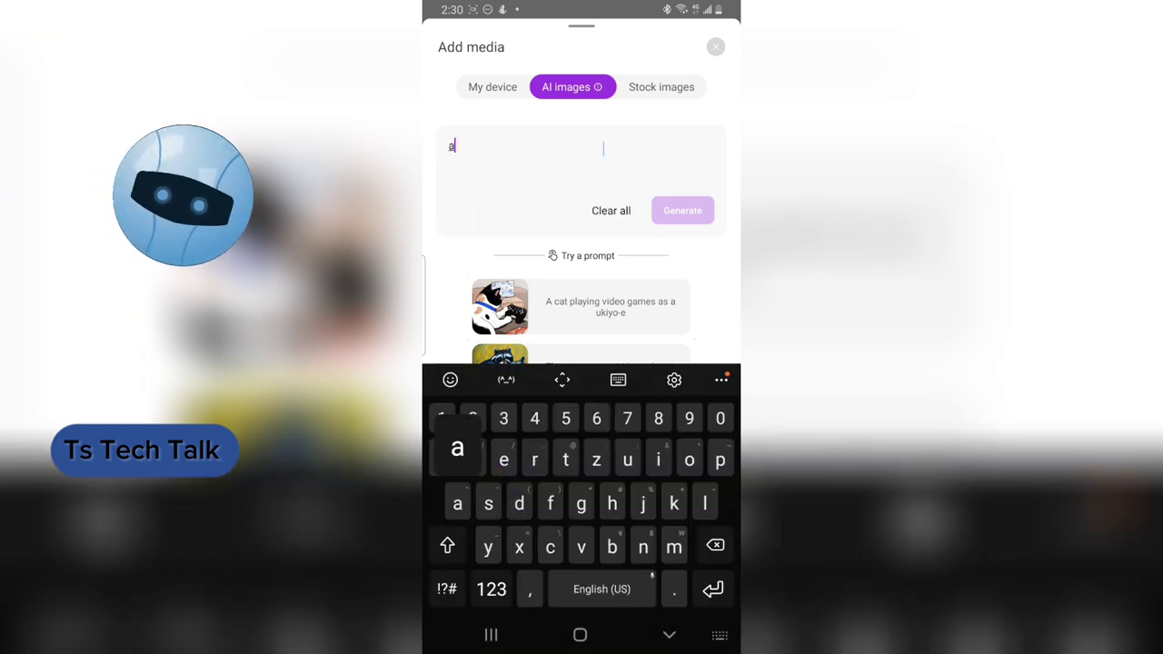
text( web )
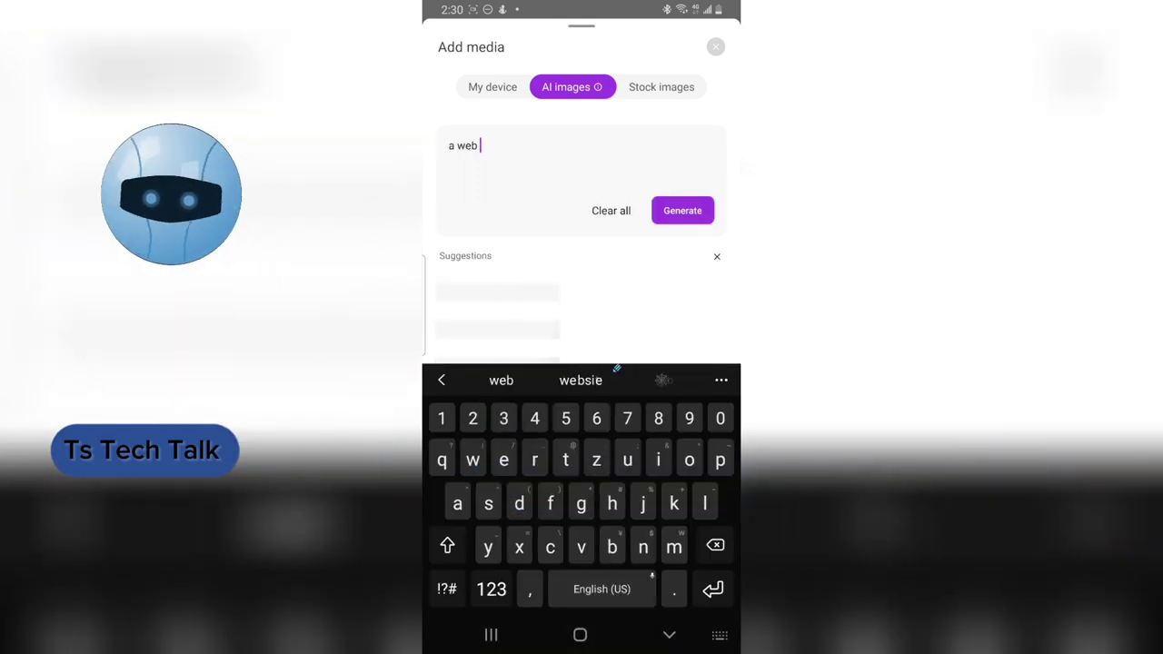
text(desi)
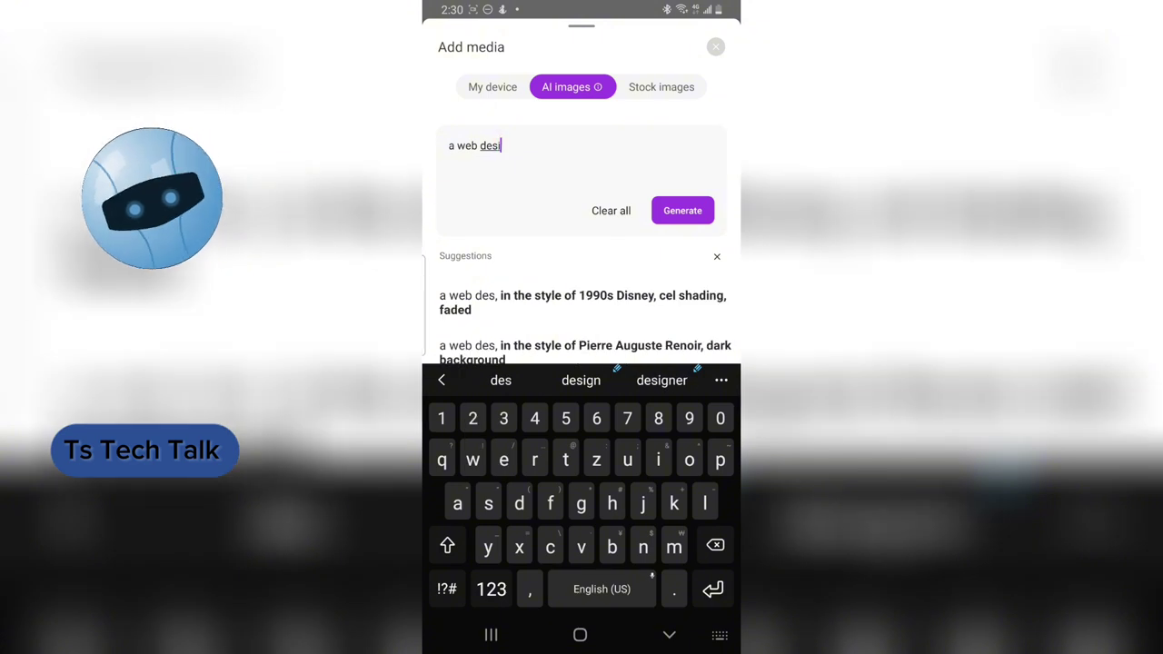
text(gn )
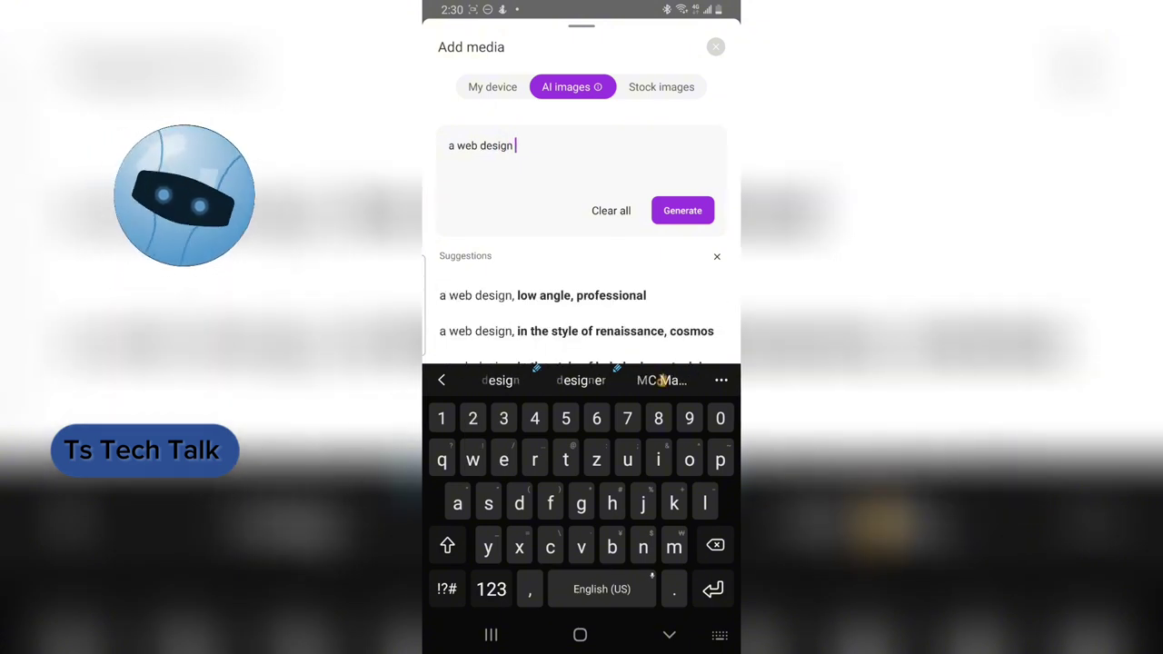
text(sample)
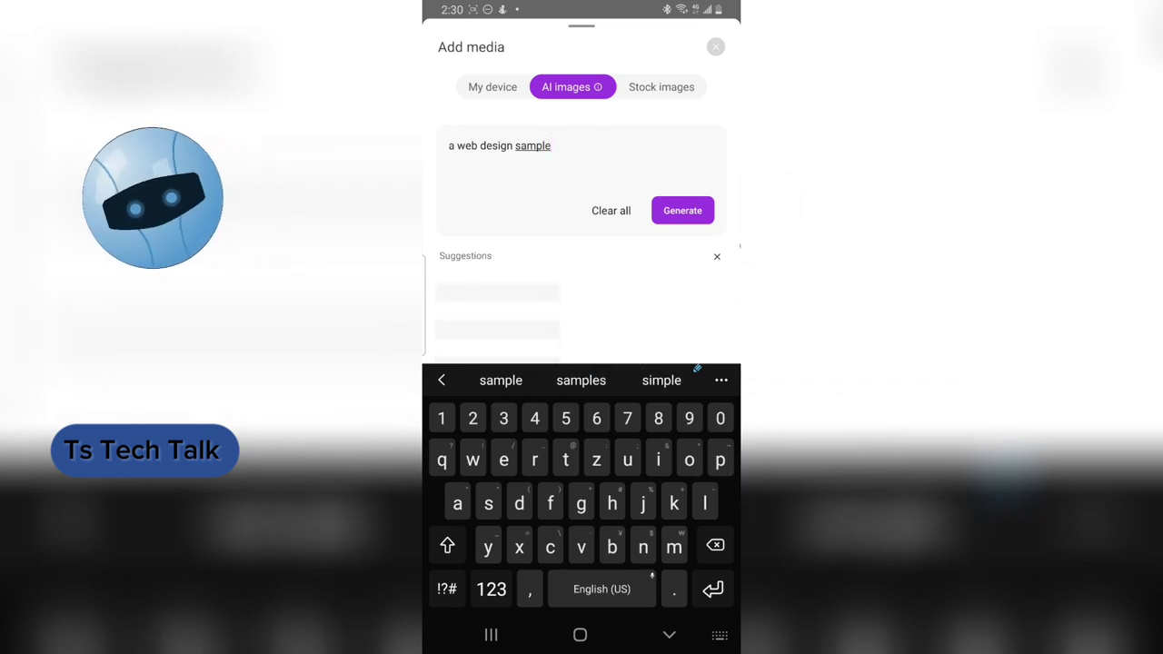
click(683, 216)
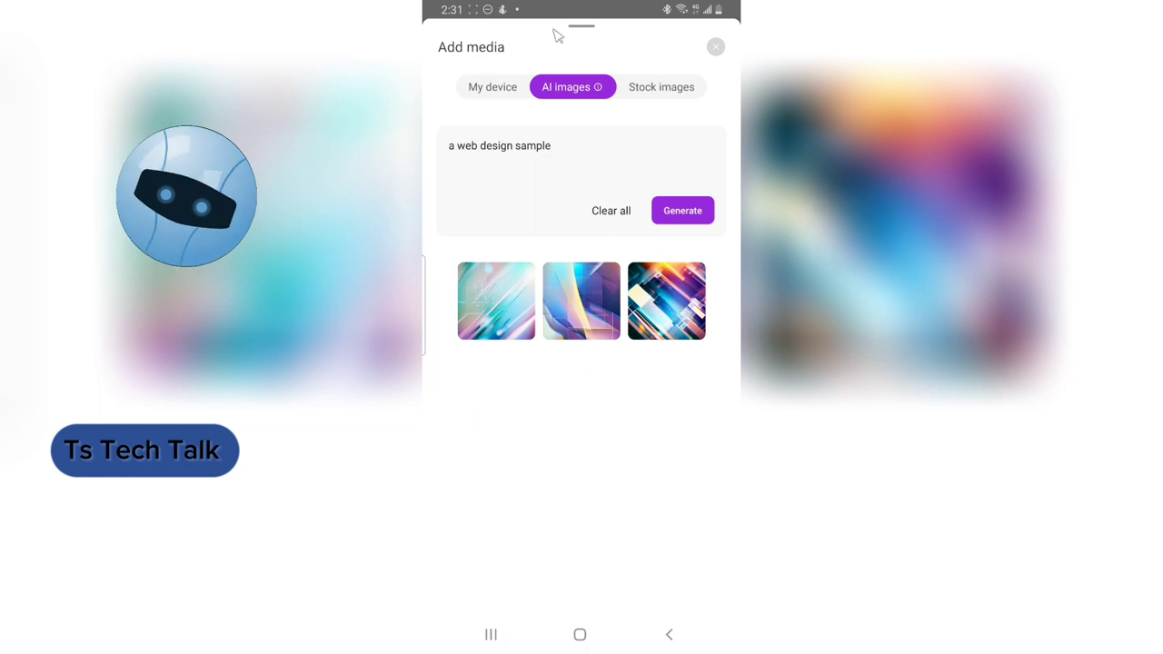
Step: Change the image prompt to "a ui/ux design sample" and generate new AI images
click(487, 147)
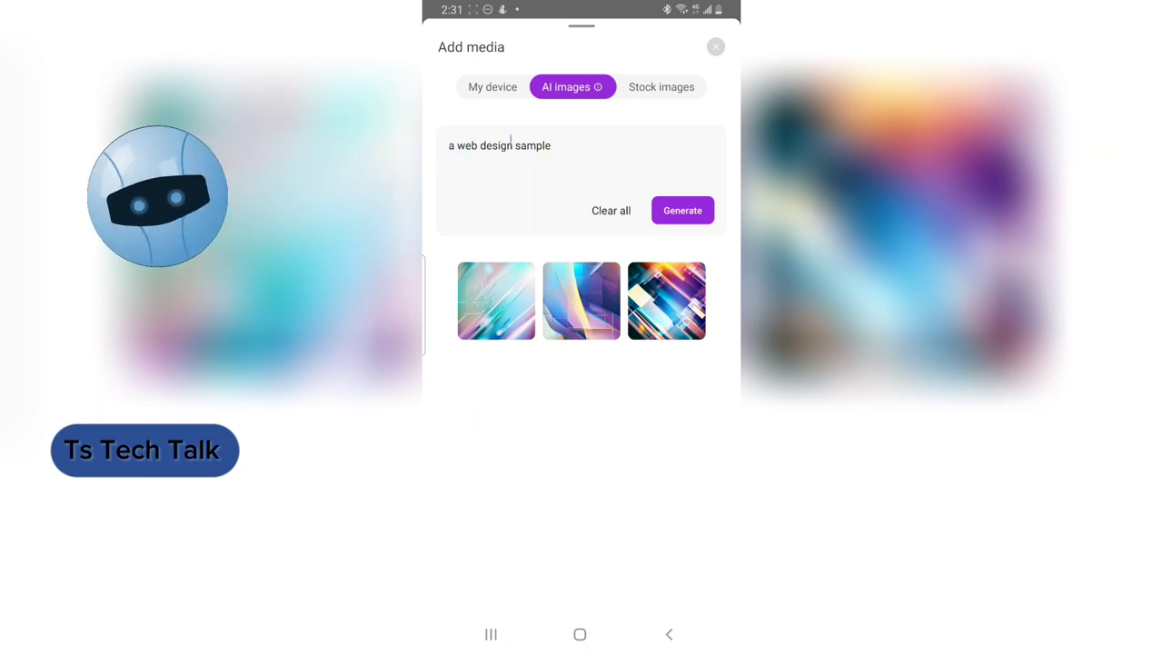
mouse_move(457, 147)
mouse_down()
mouse_move(513, 147)
mouse_move(456, 148)
mouse_up()
click(514, 146)
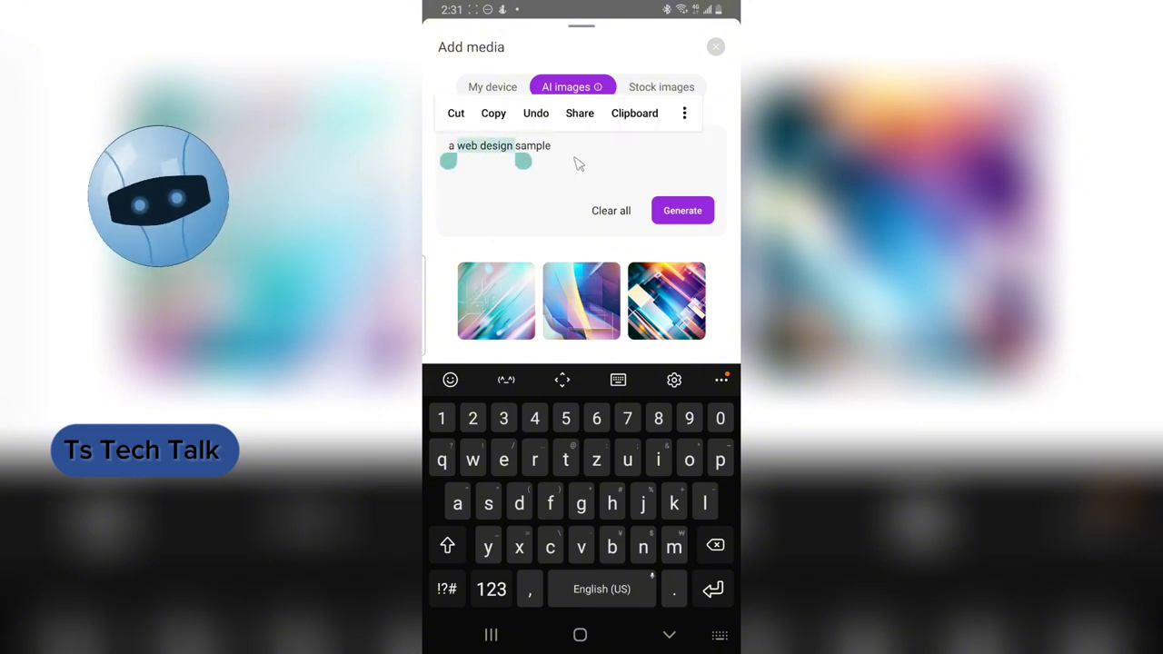
key(BackSpace)
text(ui)
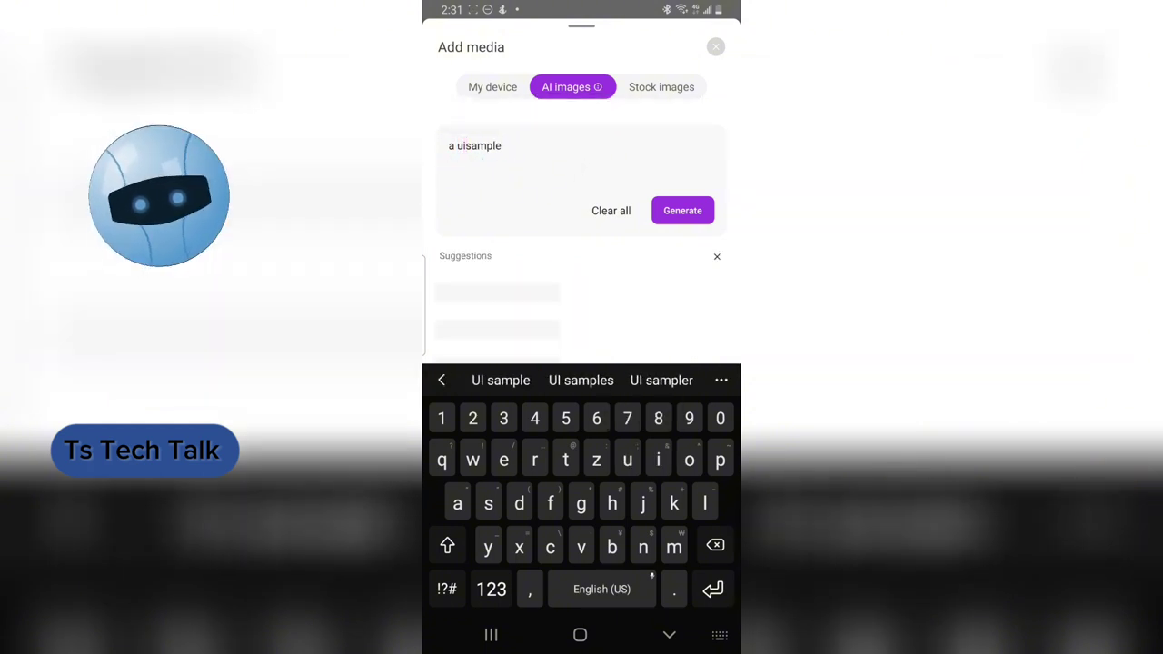
click(446, 589)
text(/)
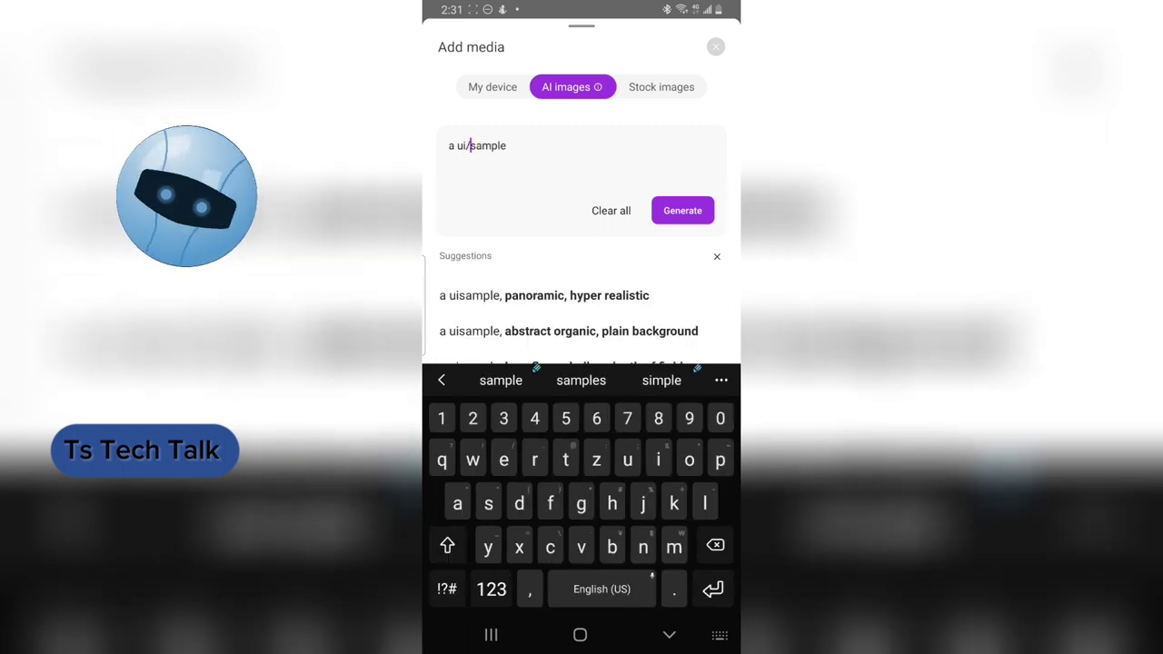
text(ux)
key(BackSpace)
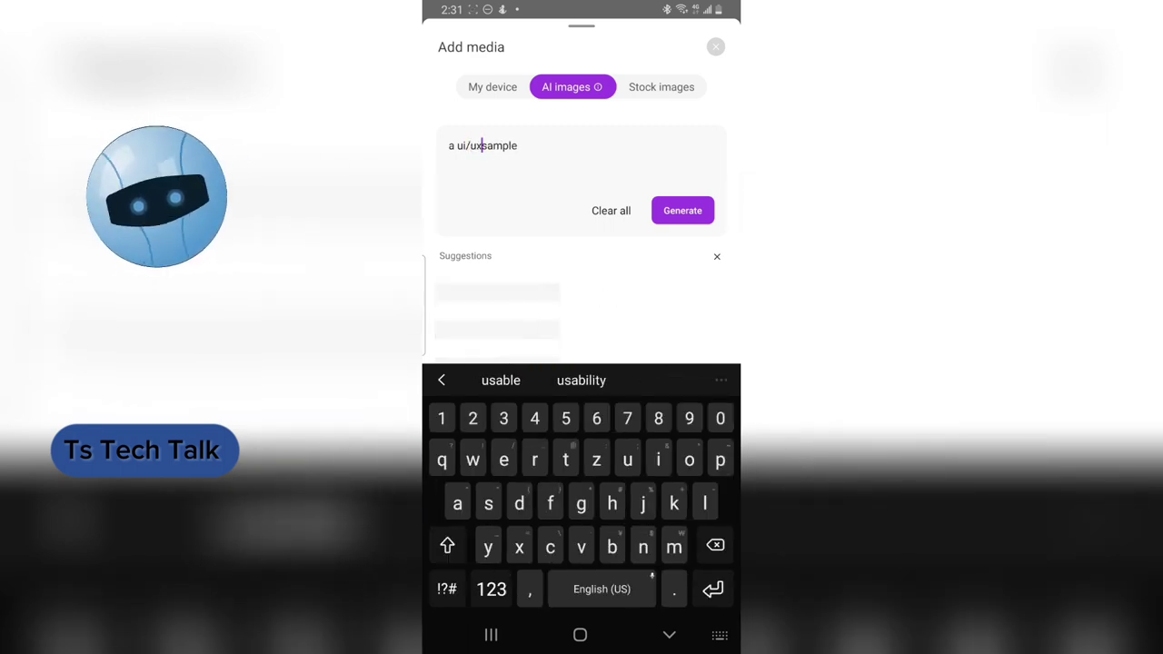
text(x desig)
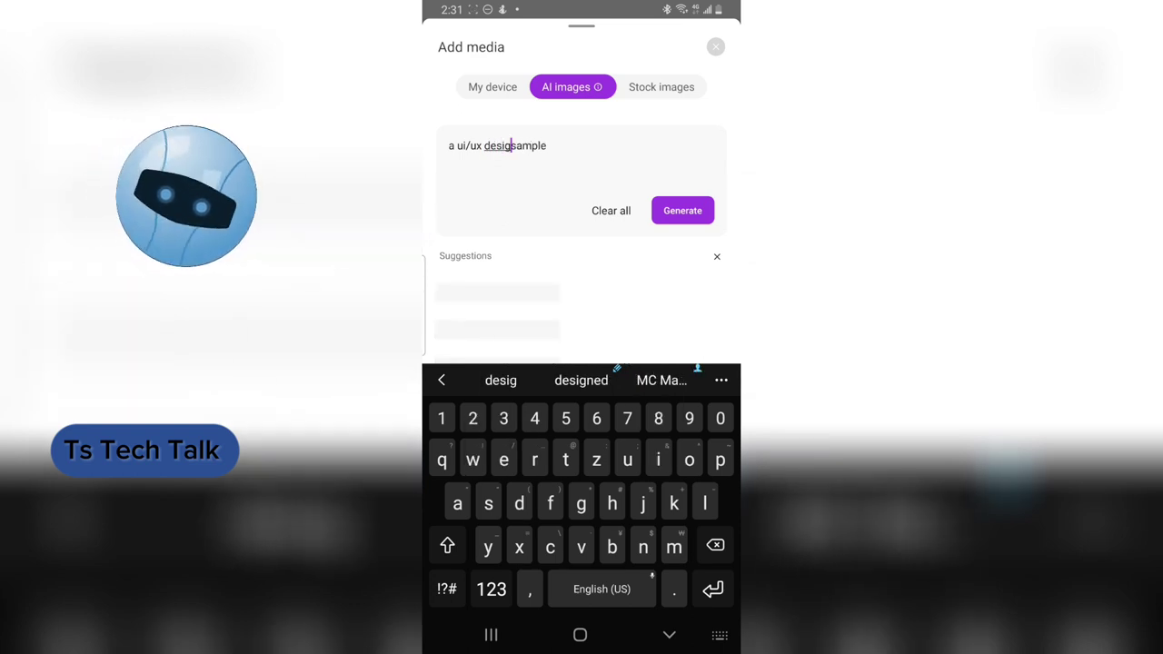
text(n)
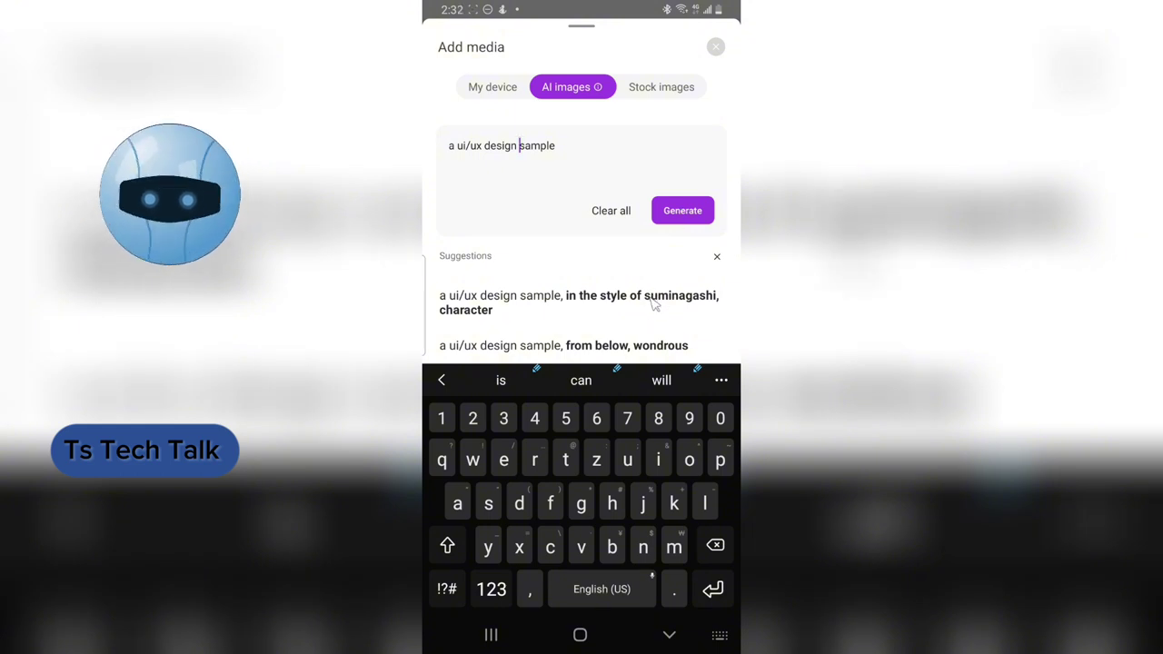
click(668, 634)
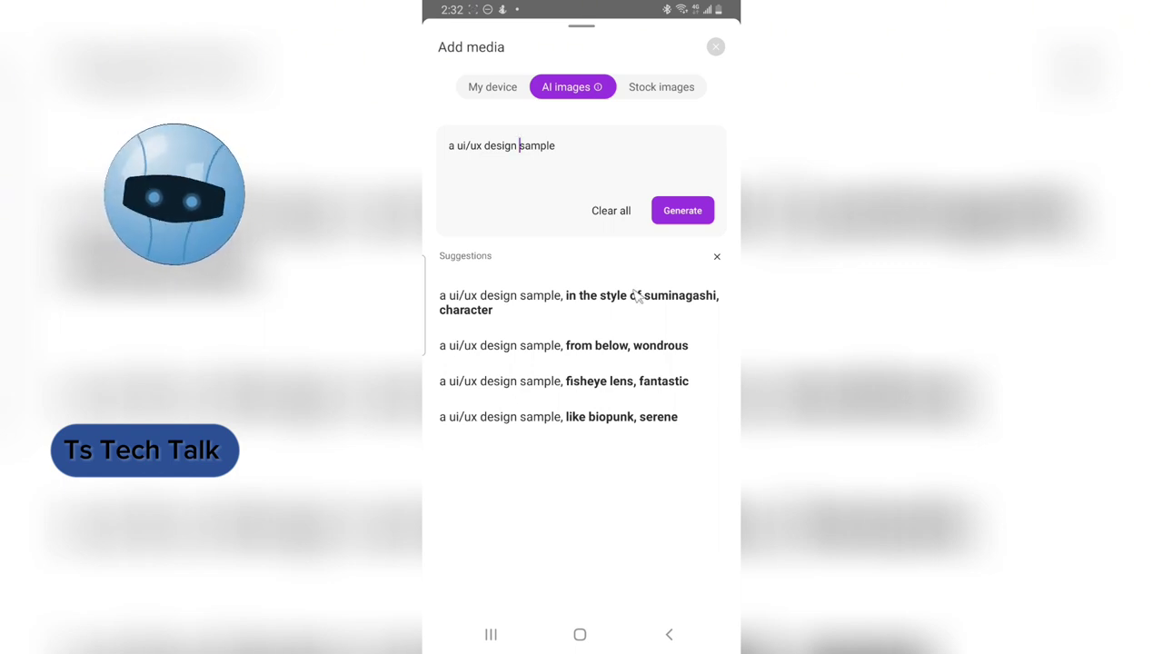
key(Return)
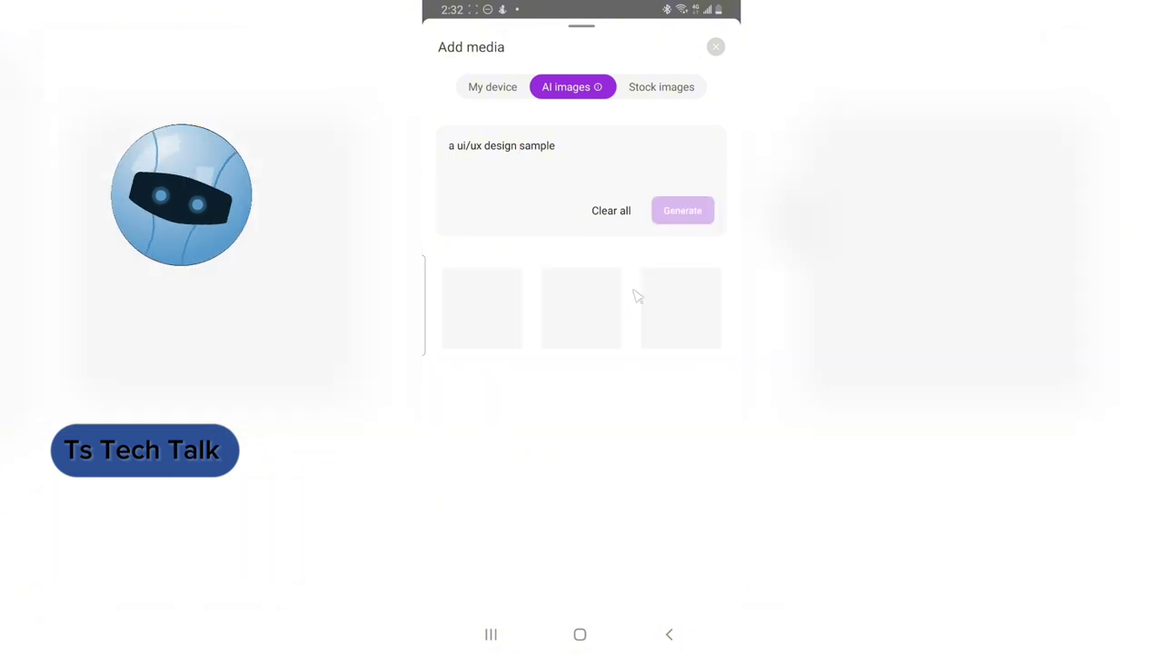
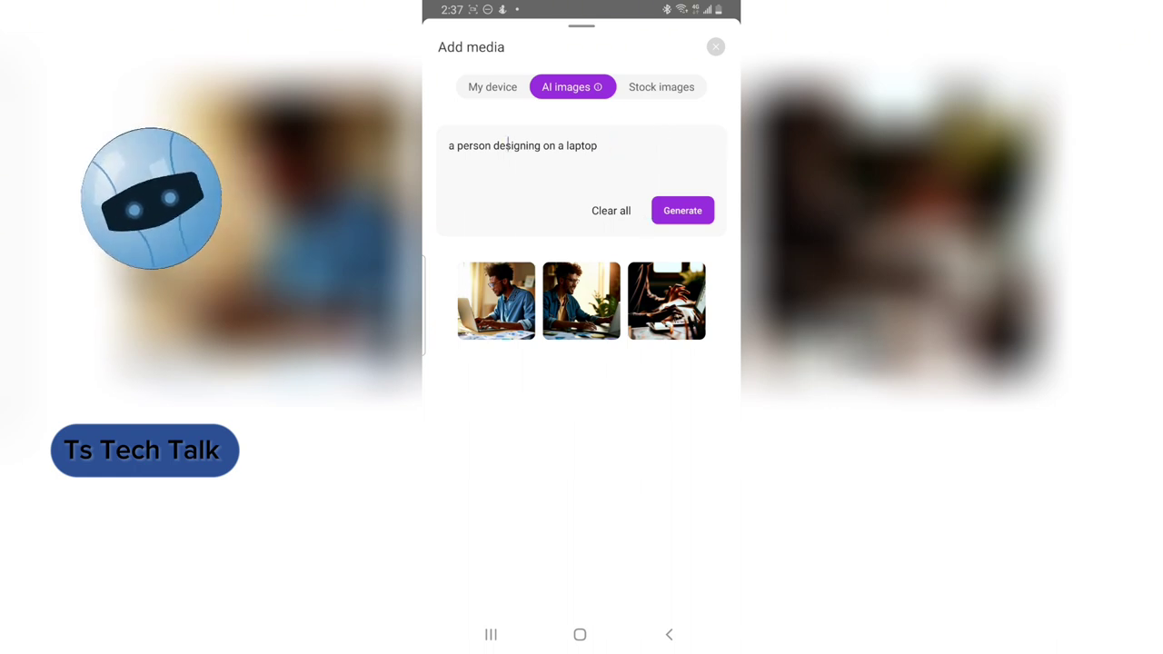
Step: Replace the tablet photo with the first AI image for "a person designing on a laptop" and select the heading text
drag(463, 160, 508, 166)
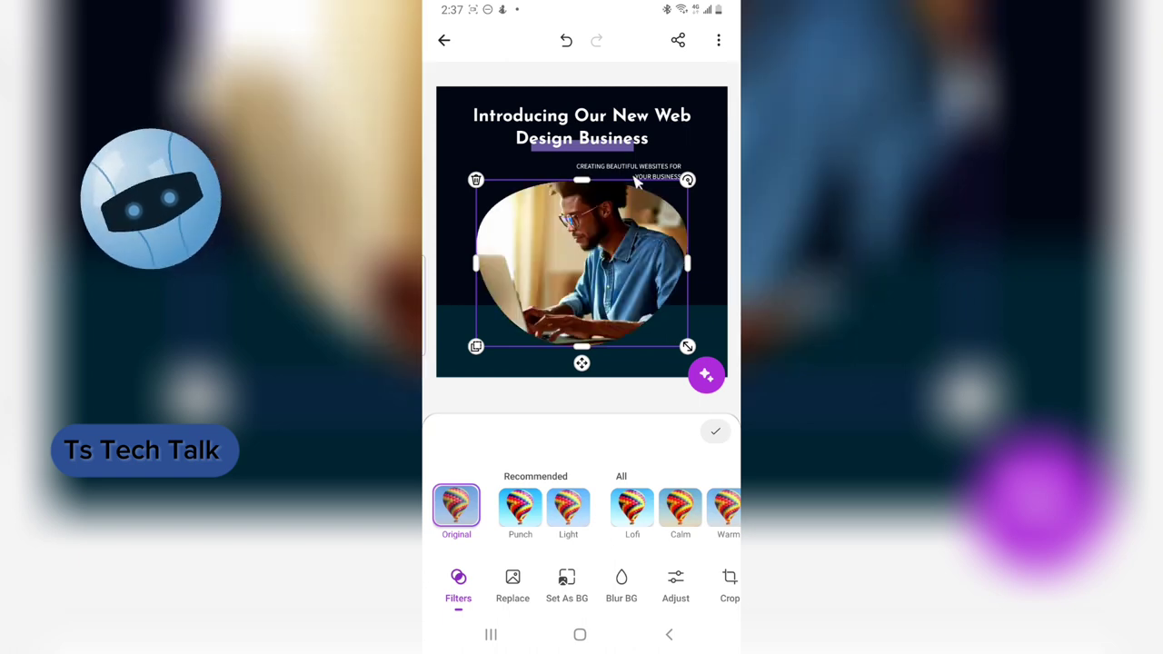
click(633, 128)
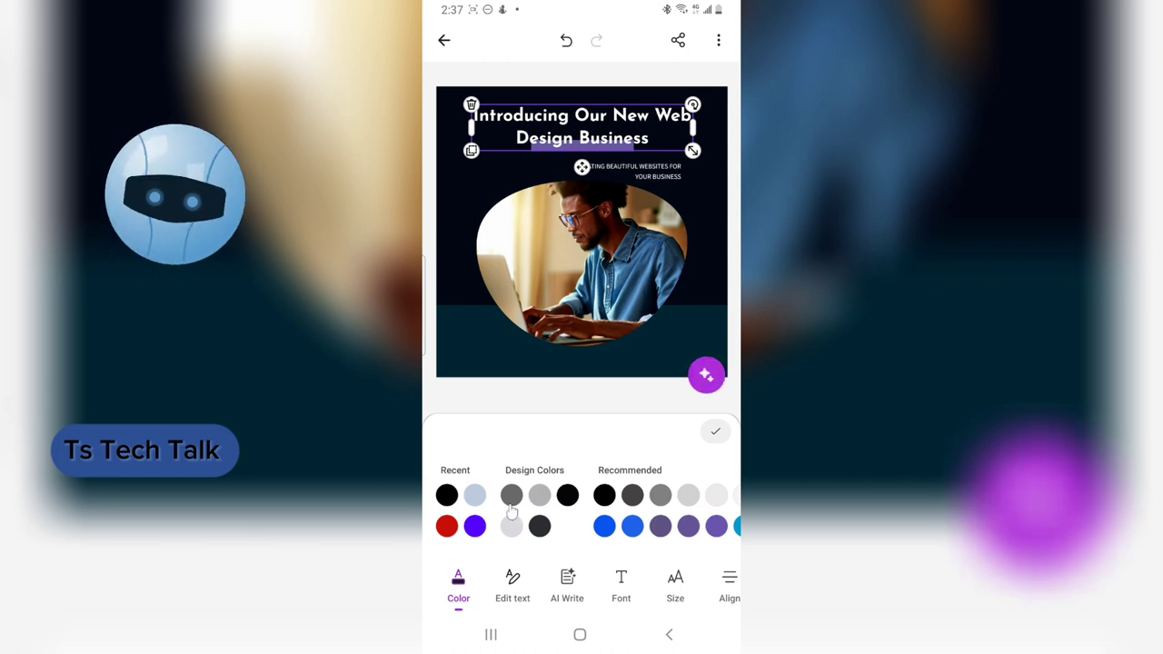
Step: Edit the heading text, replacing "Introducing Our" with "Contact us for your"
click(512, 585)
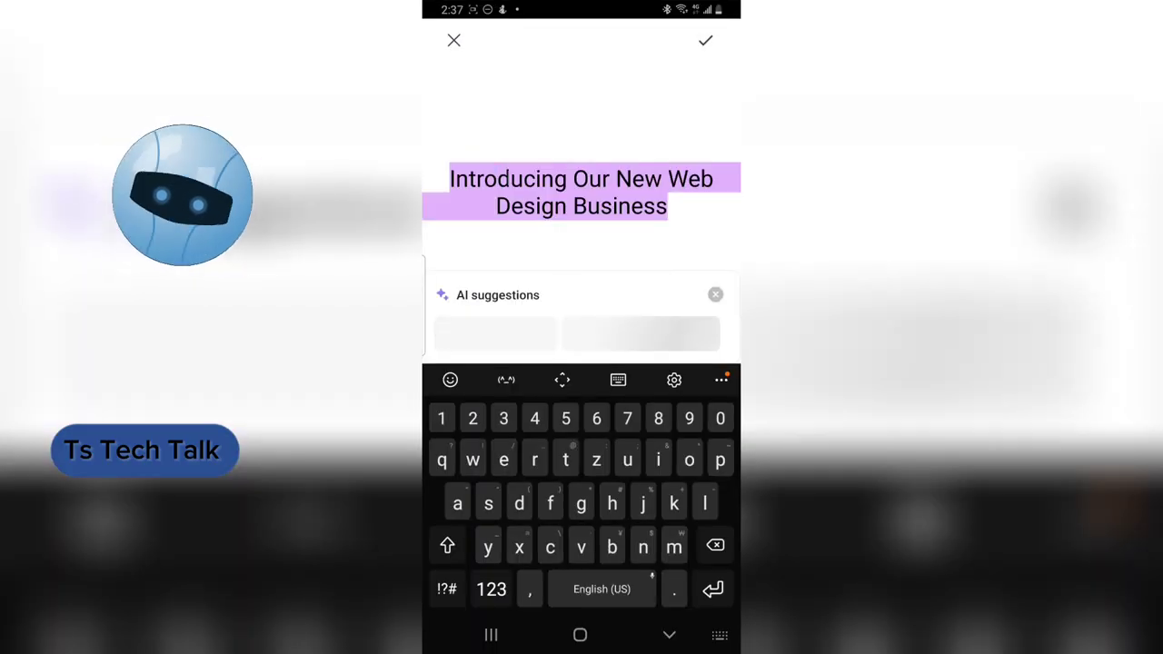
click(511, 179)
drag(512, 204, 610, 204)
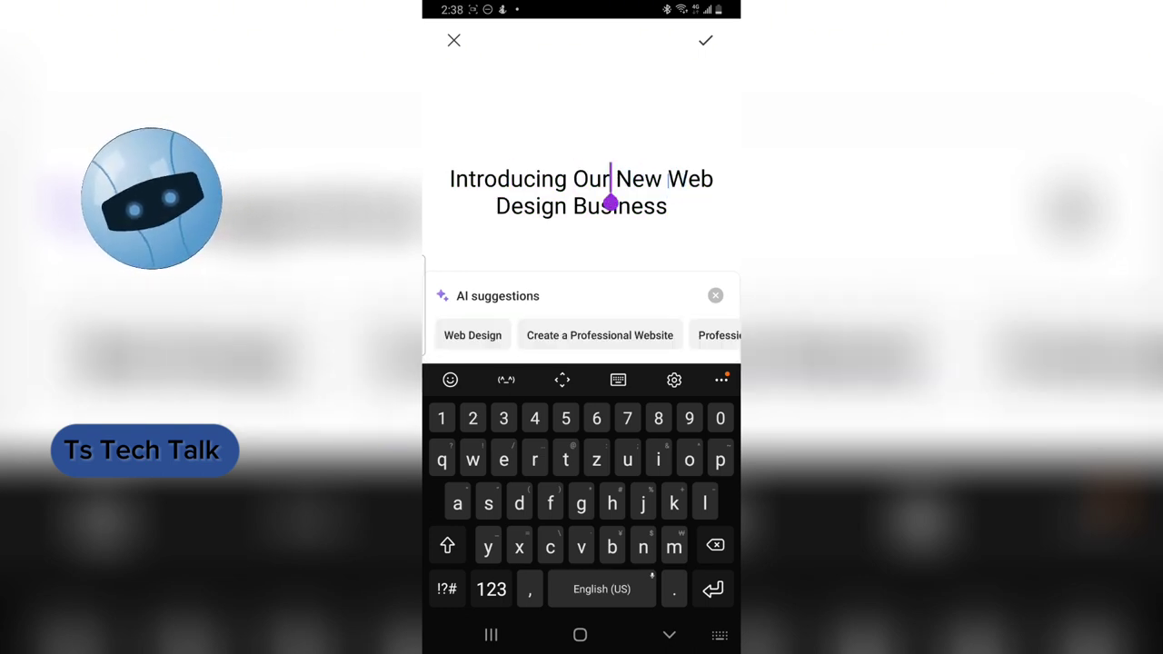
double_click(639, 178)
drag(616, 204, 573, 204)
key(ctrl+a)
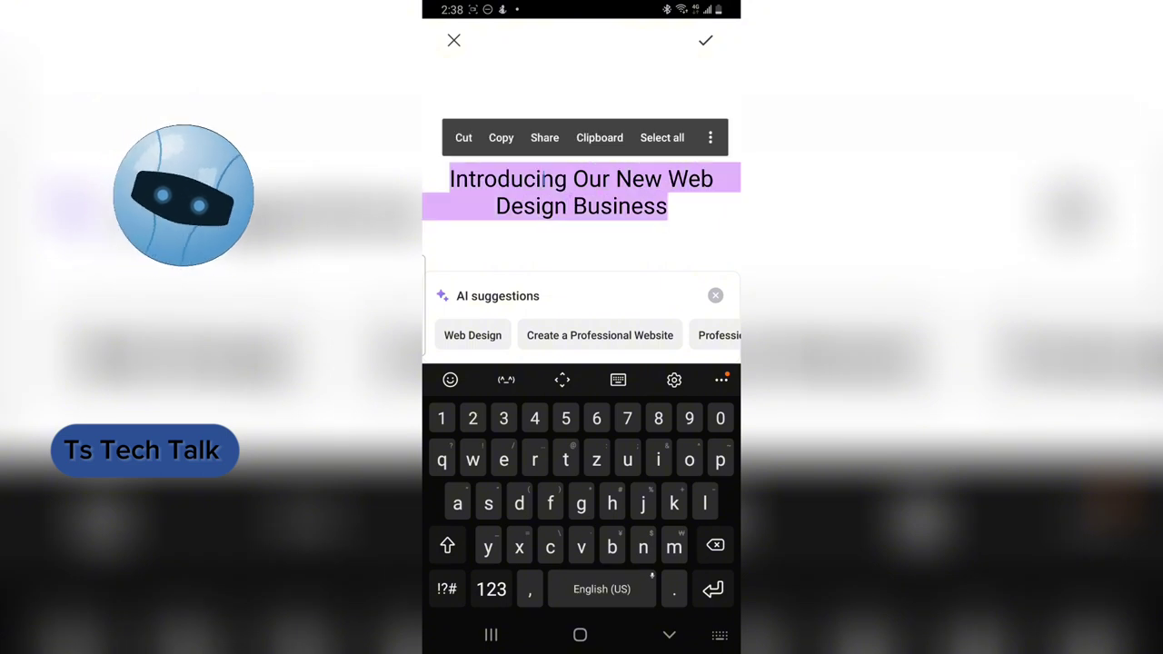
click(541, 179)
double_click(541, 179)
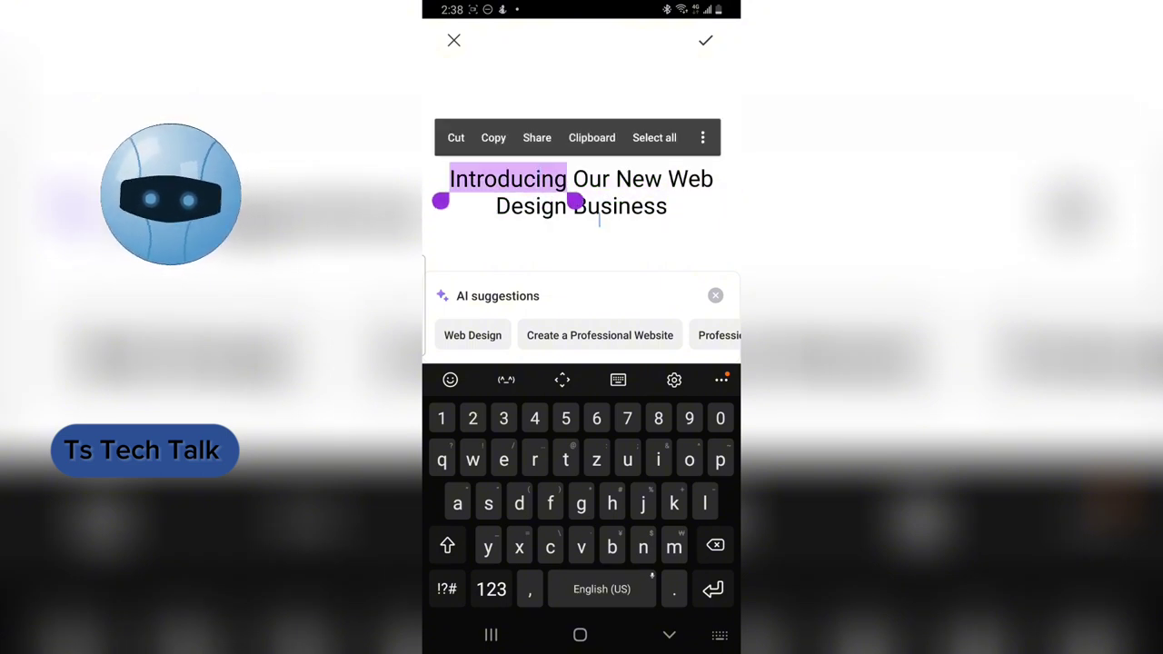
text(Contac)
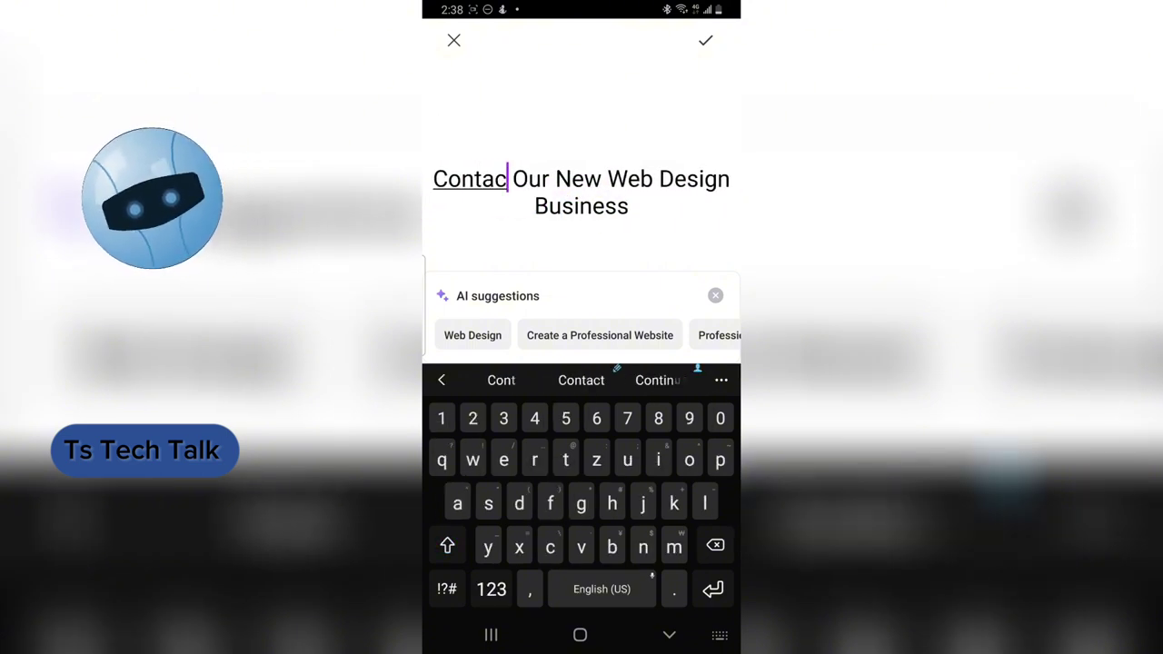
text(t )
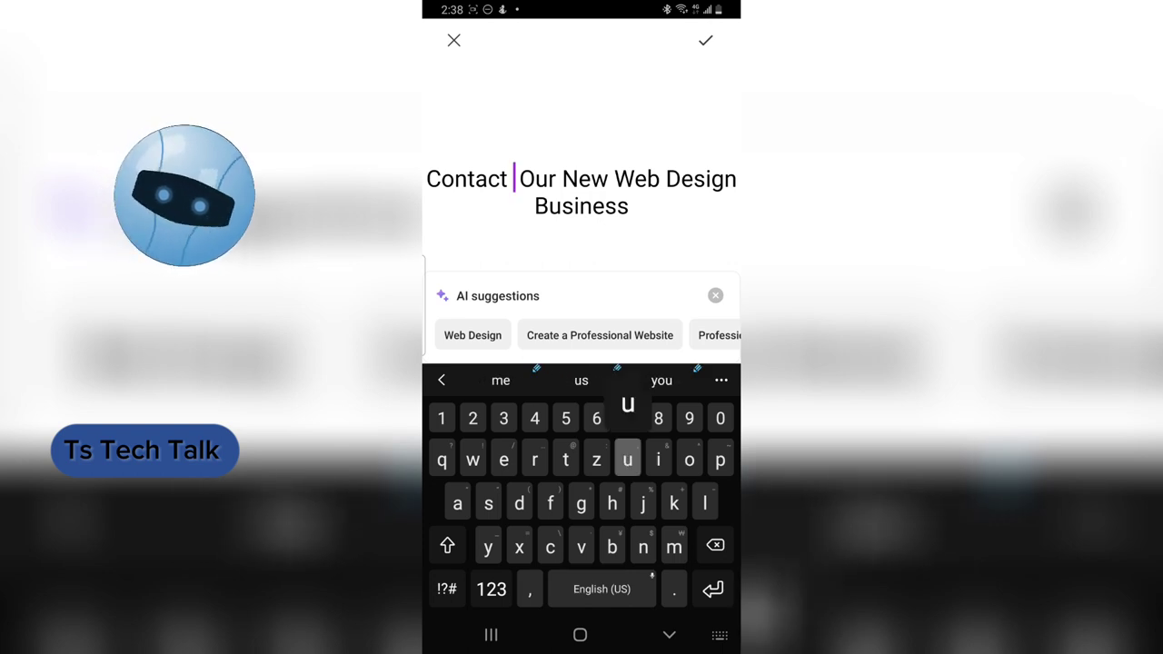
text(us for)
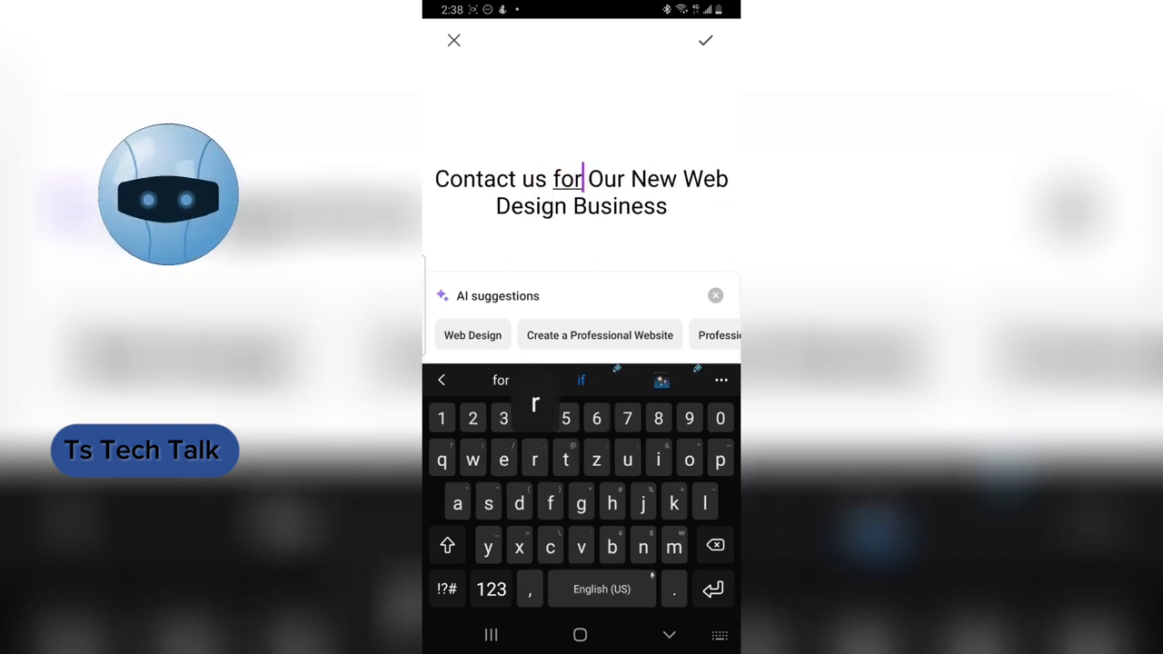
text( yo)
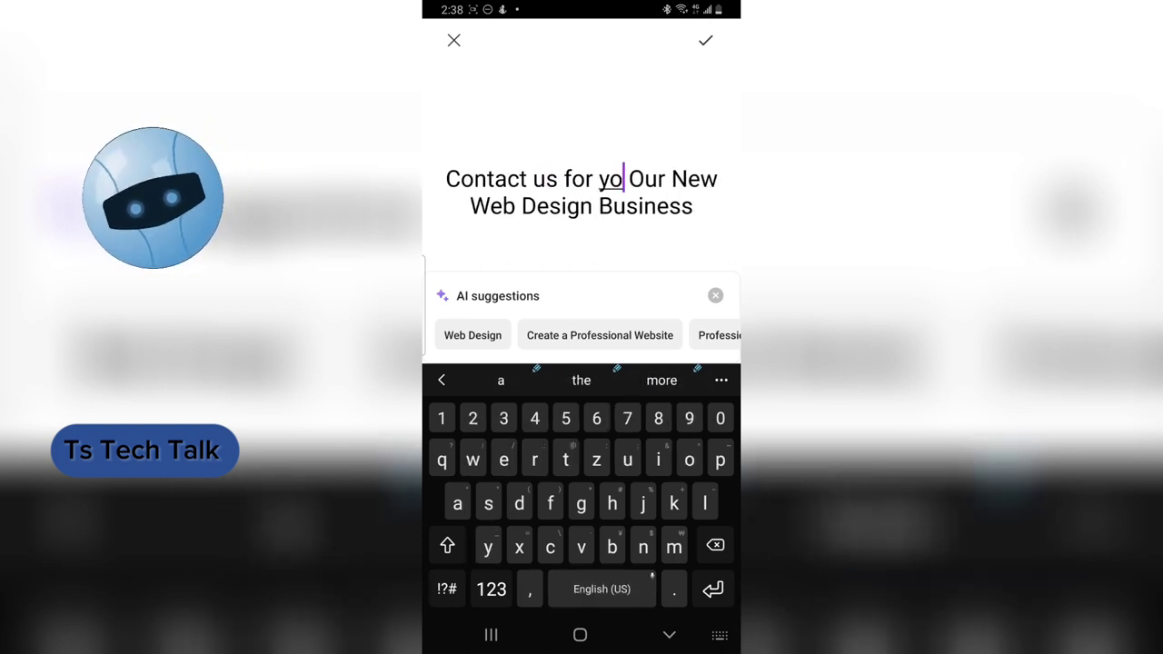
text(ur)
double_click(657, 179)
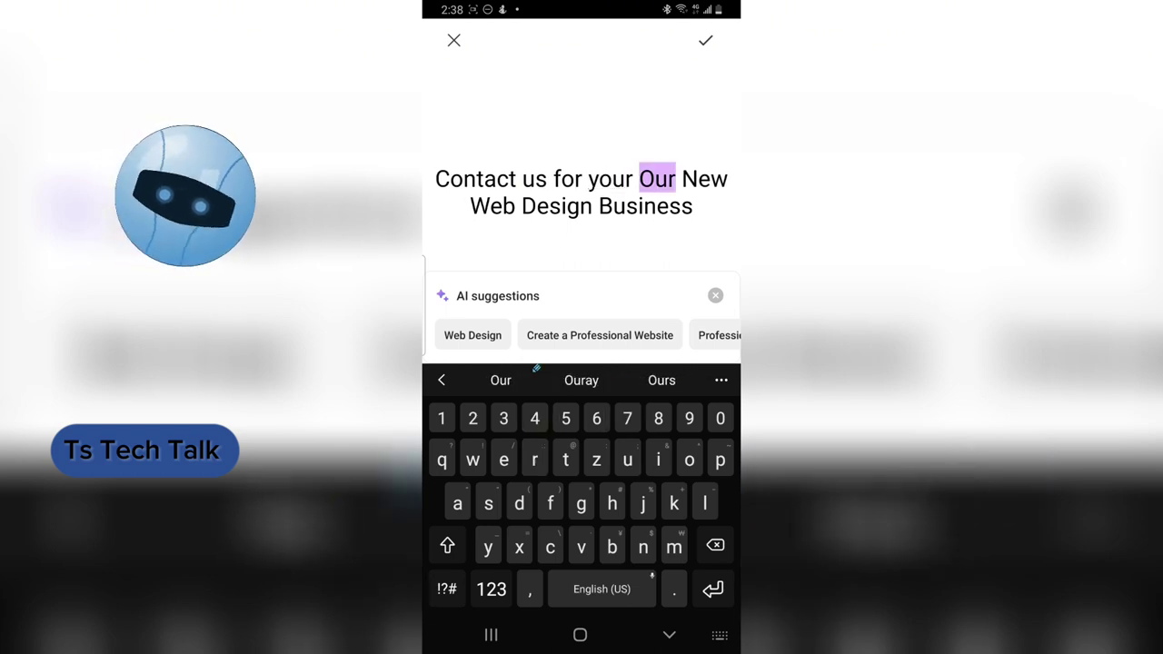
key(BackSpace)
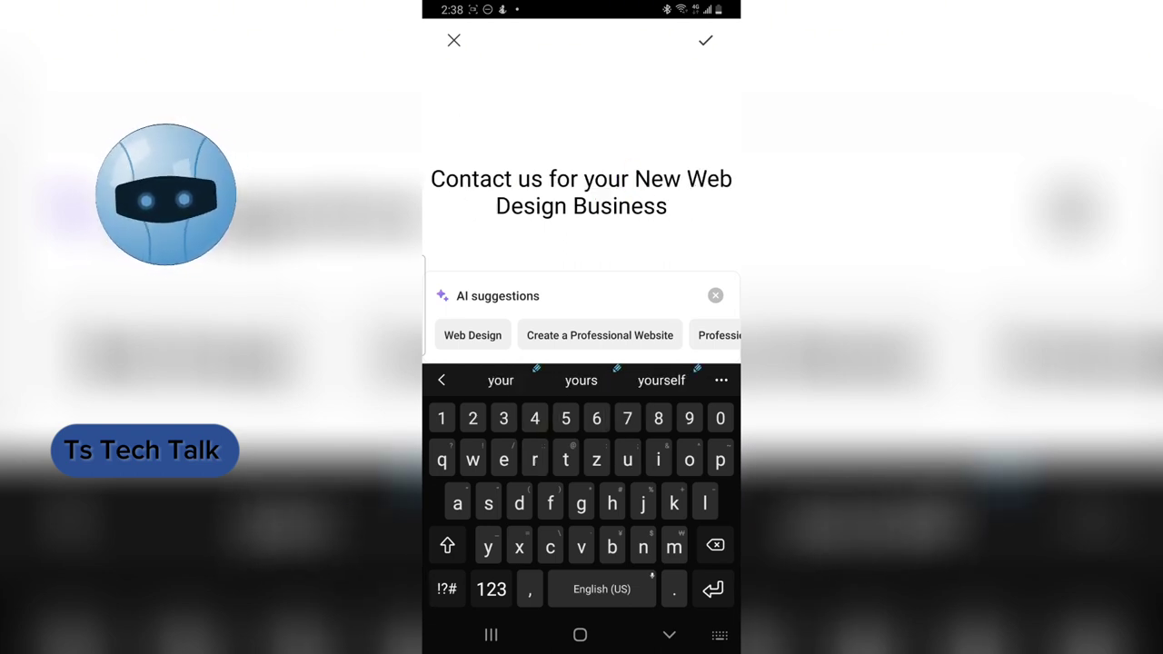
Step: Capitalize the first letters of "Your", "For" and "Us" in the heading text
click(590, 179)
key(BackSpace)
click(447, 545)
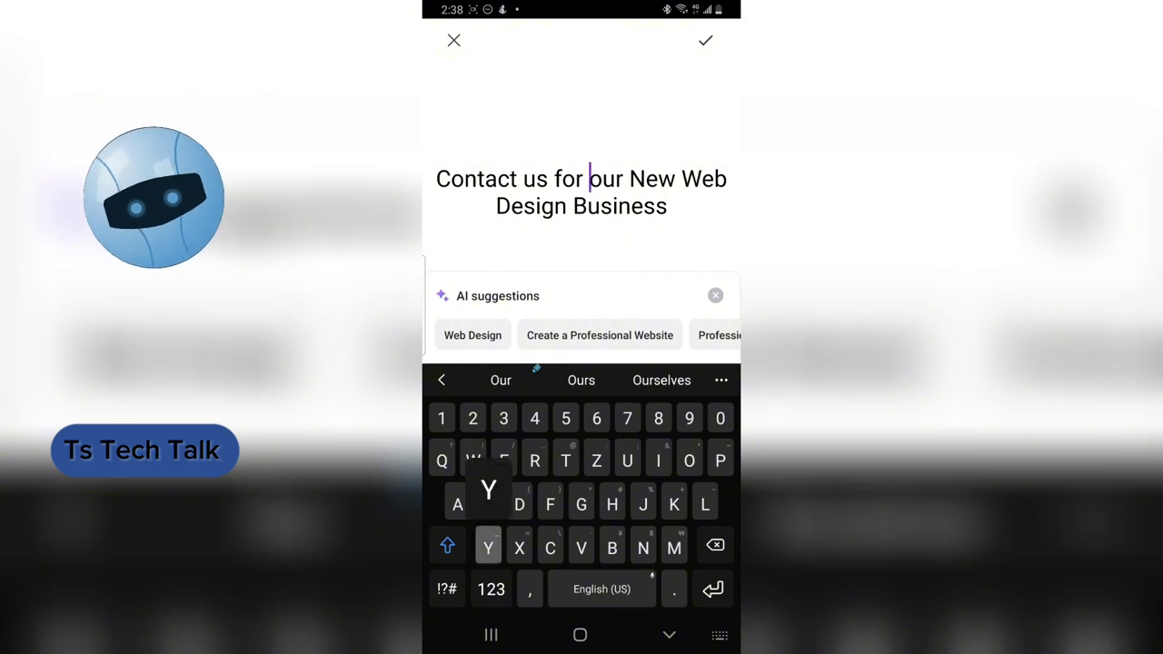
text(Y)
click(552, 179)
click(714, 545)
click(447, 545)
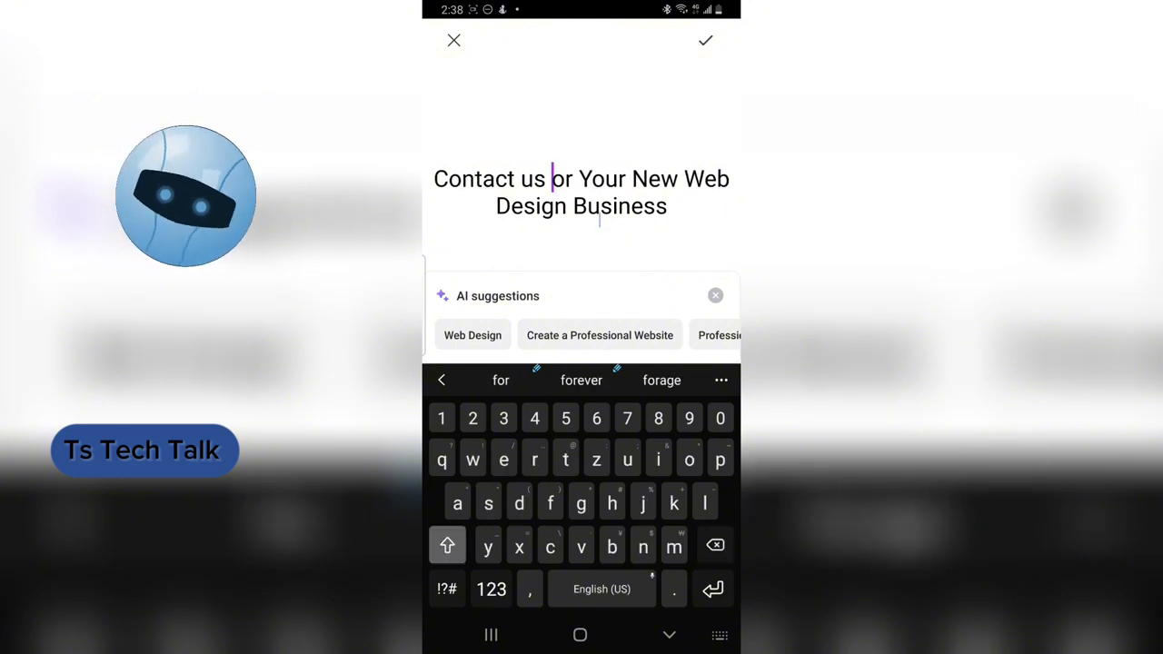
text(F)
click(532, 179)
key(BackSpace)
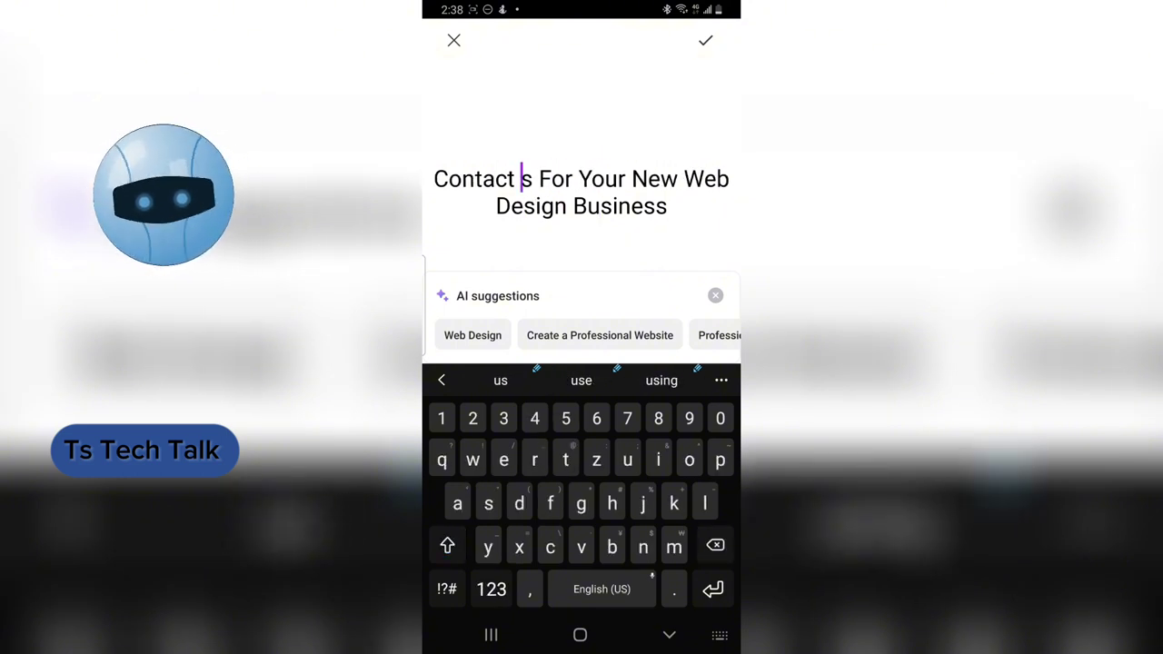
text(U)
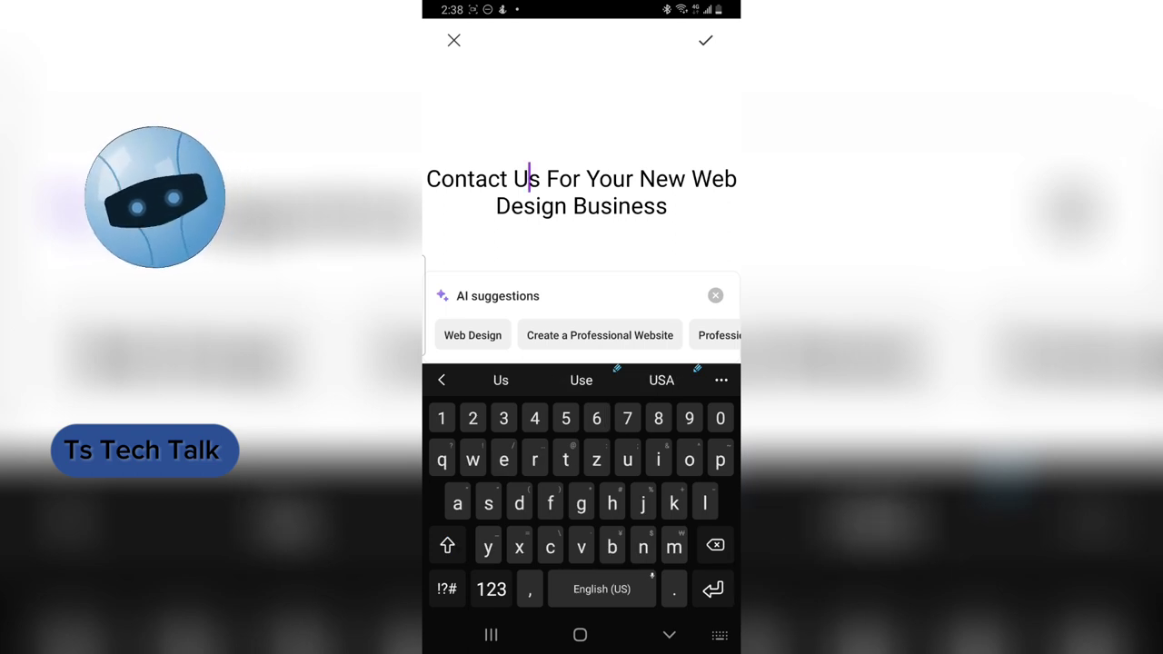
Step: Remove "Business" from the heading, break the line before "New", apply the text and deselect everything on the design
double_click(662, 179)
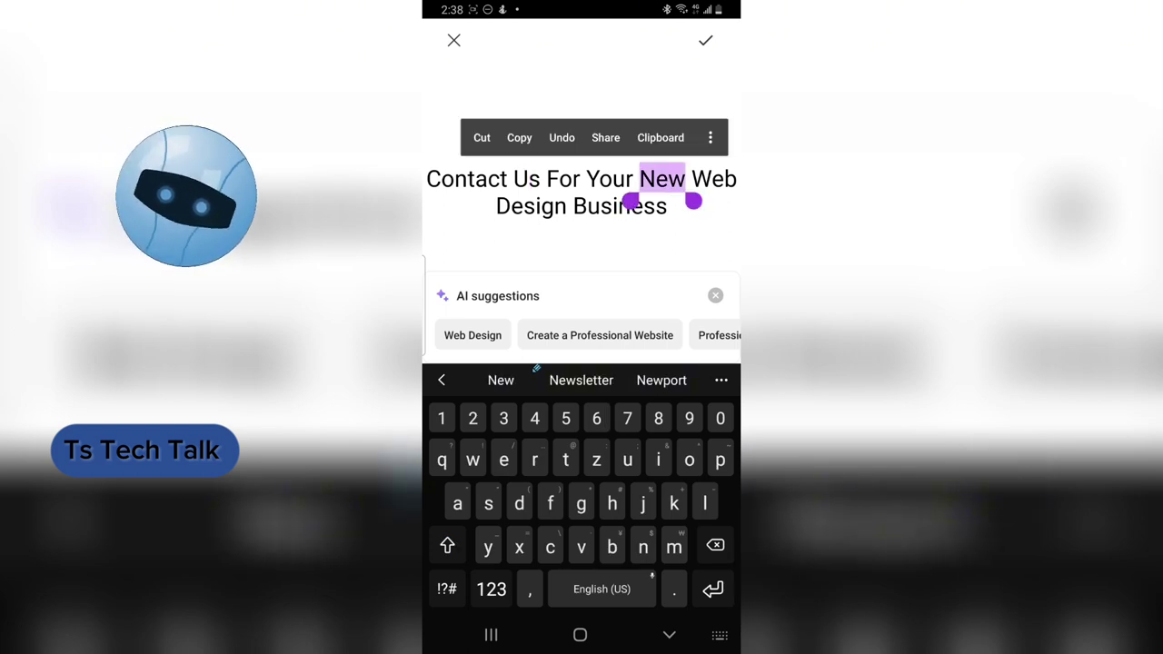
double_click(627, 207)
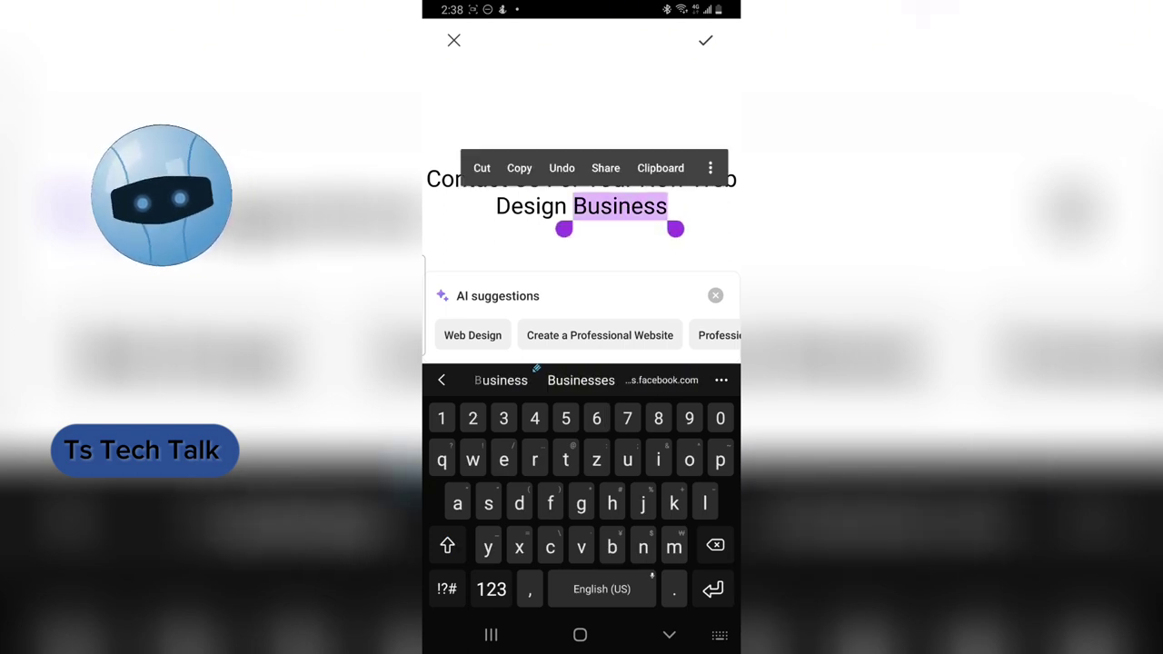
key(BackSpace)
click(639, 179)
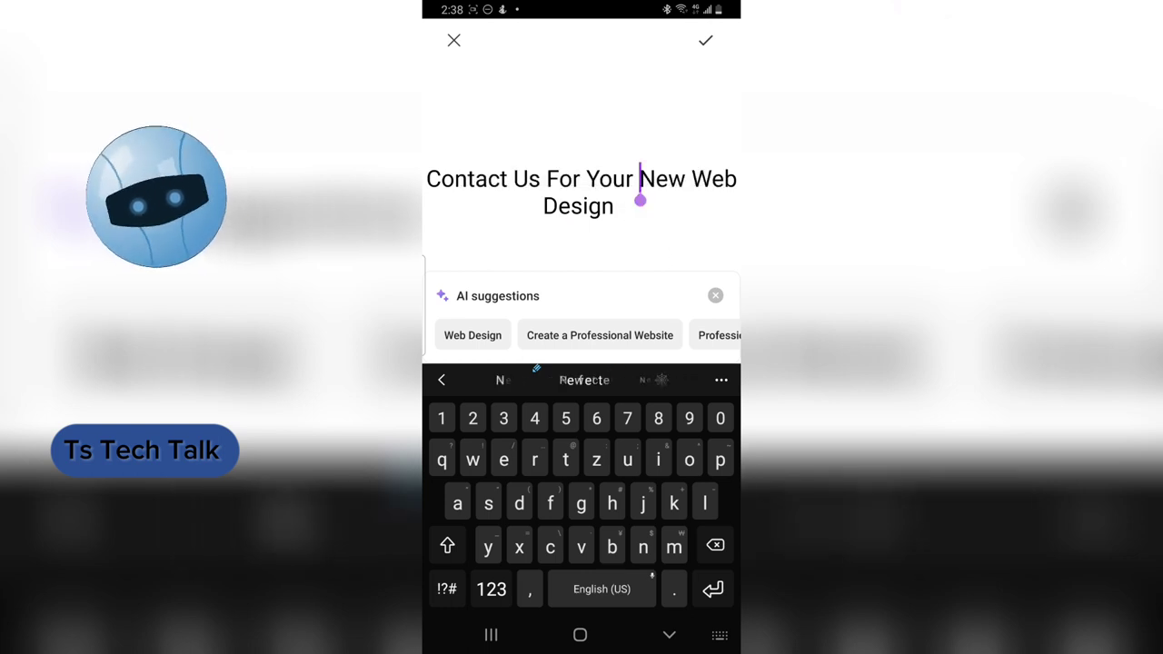
key(Return)
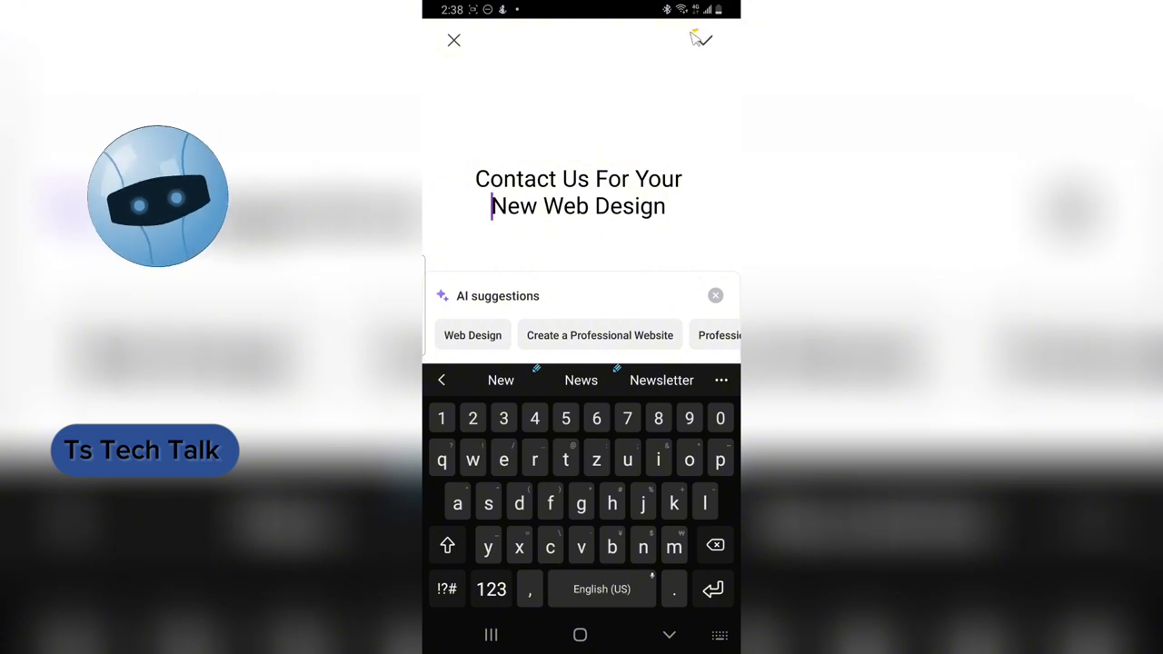
mouse_move(699, 38)
mouse_down()
mouse_move(714, 60)
mouse_move(728, 34)
mouse_move(695, 44)
mouse_up()
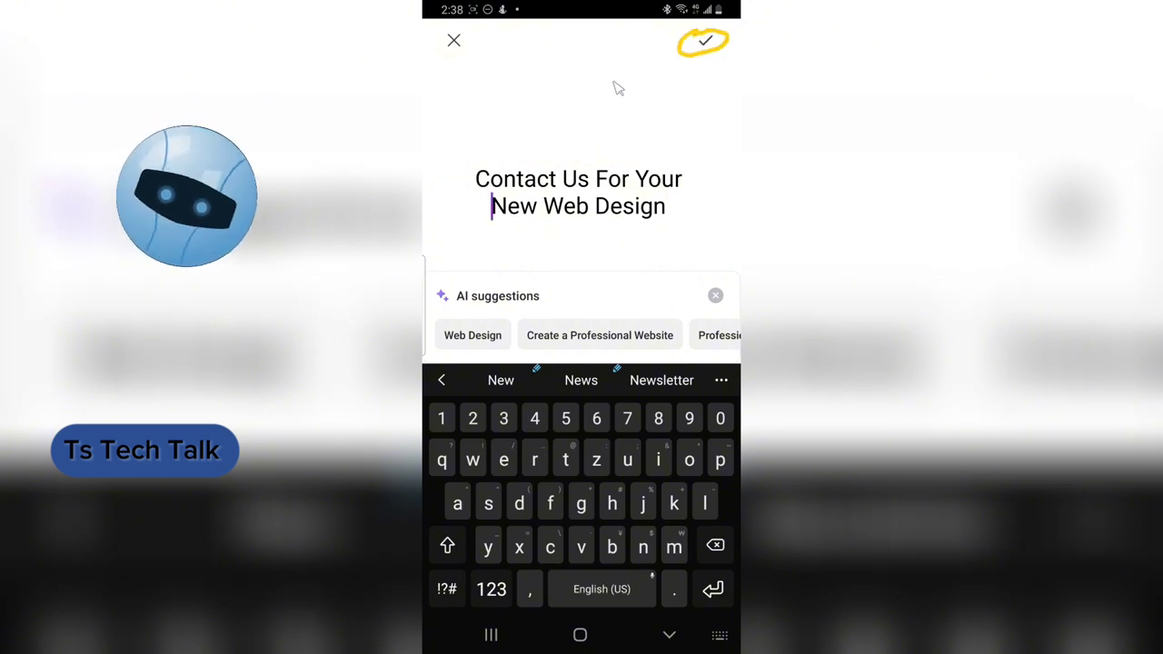
click(713, 42)
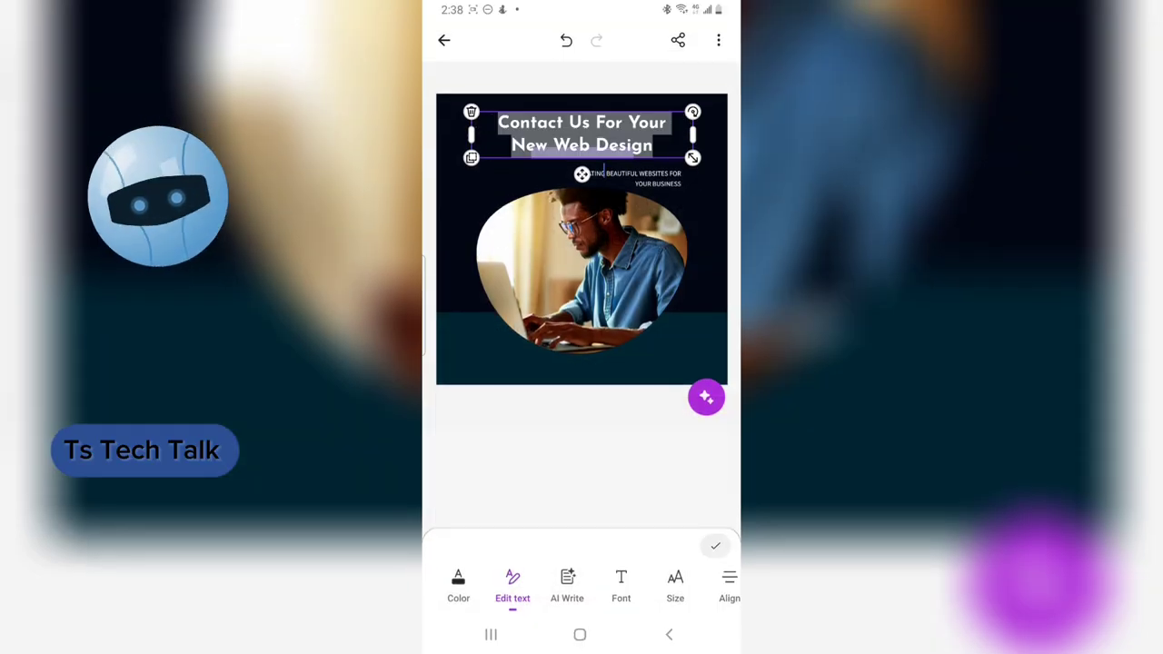
click(690, 213)
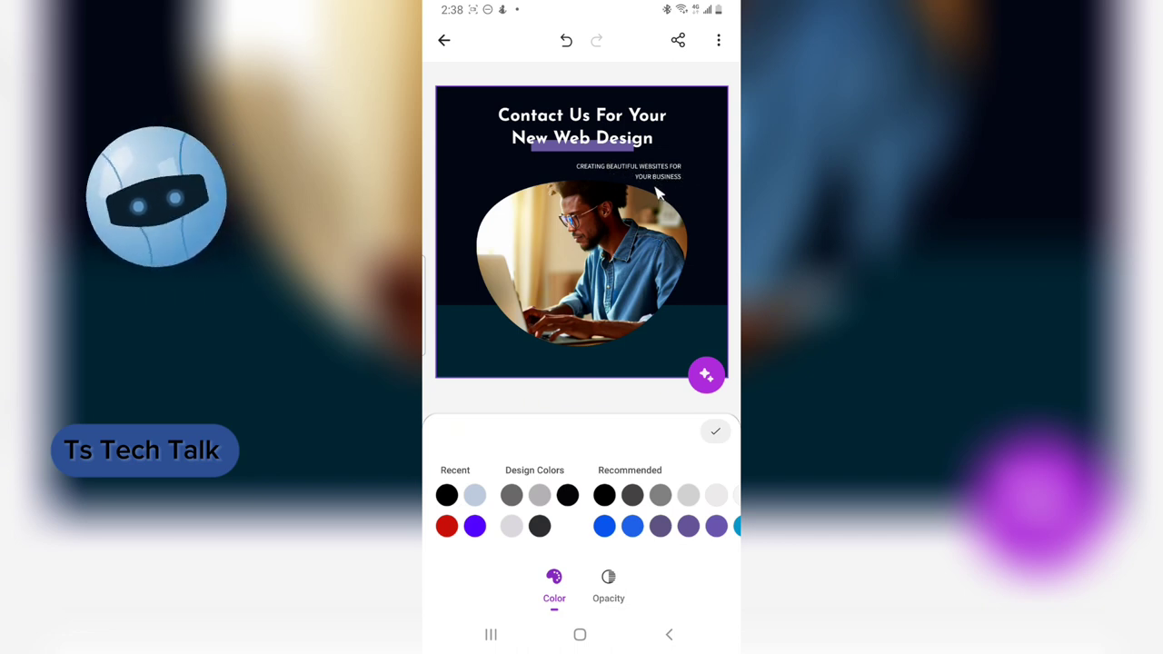
click(716, 433)
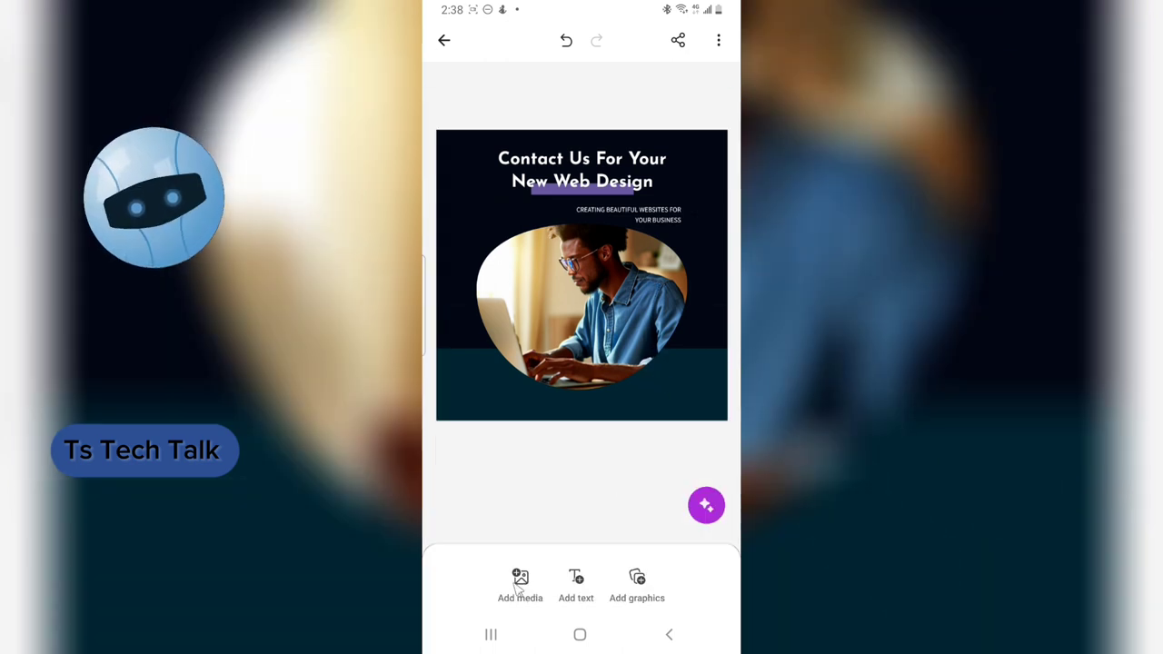
Step: Open the icon collection for adding graphics and search it for "web"
click(640, 587)
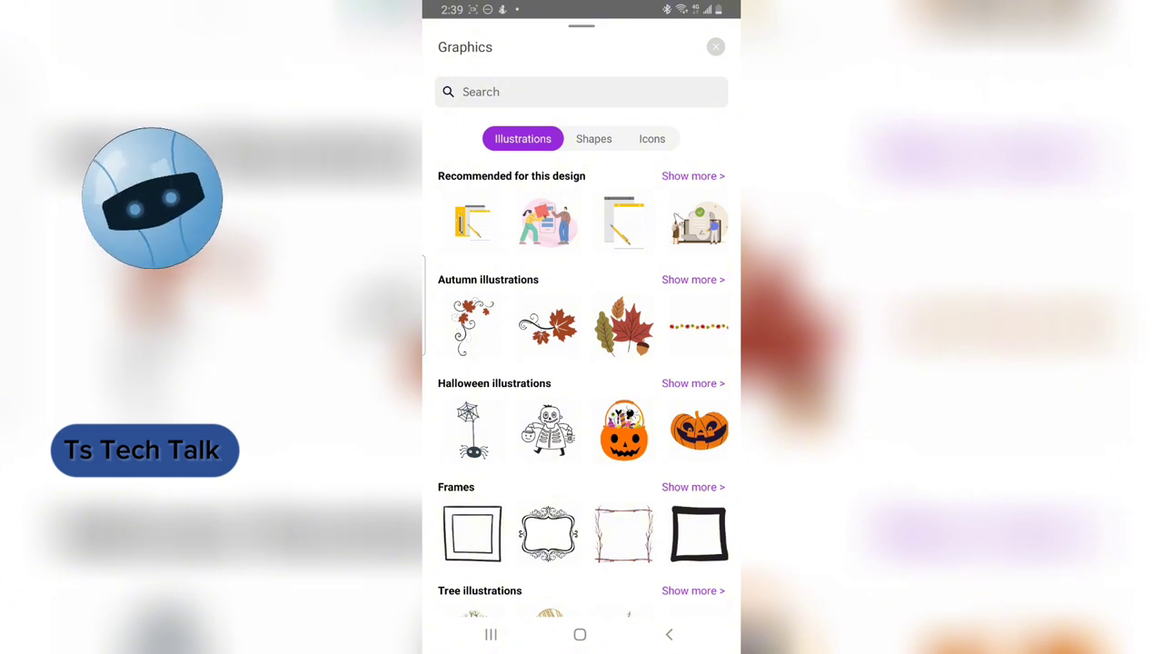
click(654, 144)
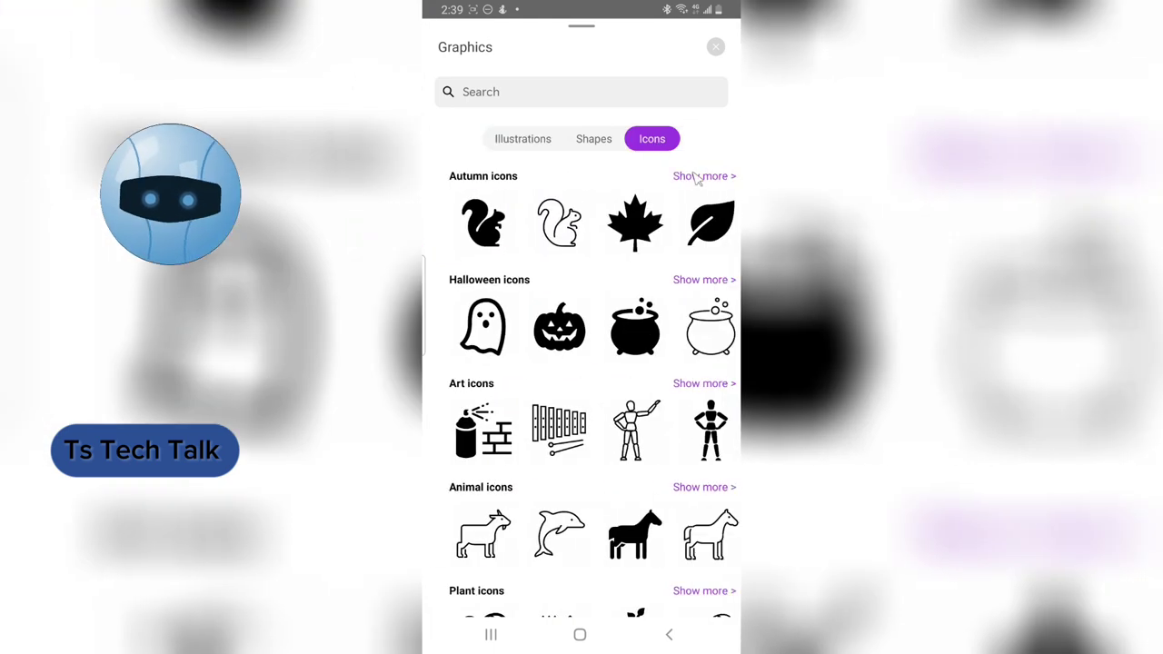
scroll(667, 328, down, 3)
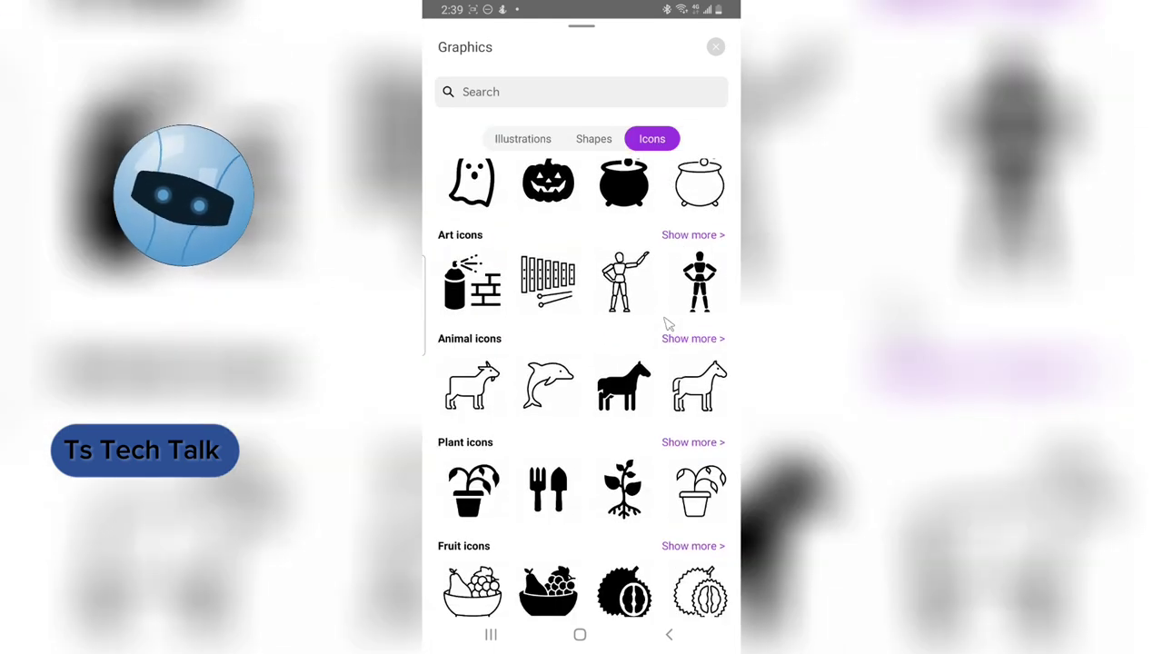
scroll(666, 325, up, 3)
click(534, 93)
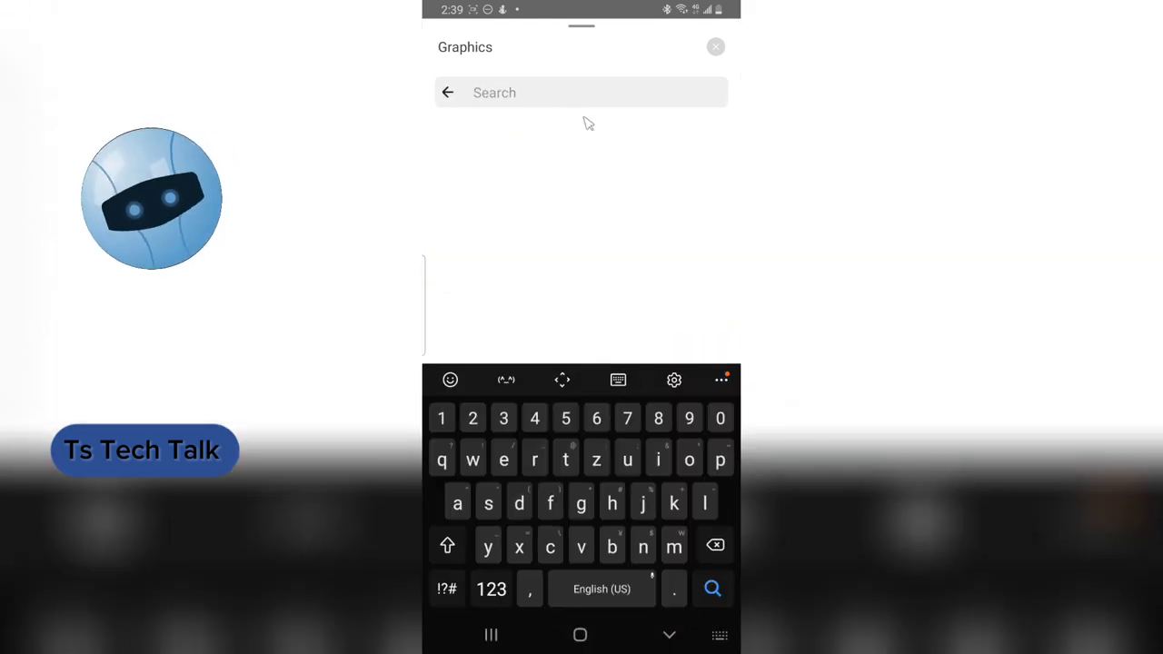
text(web)
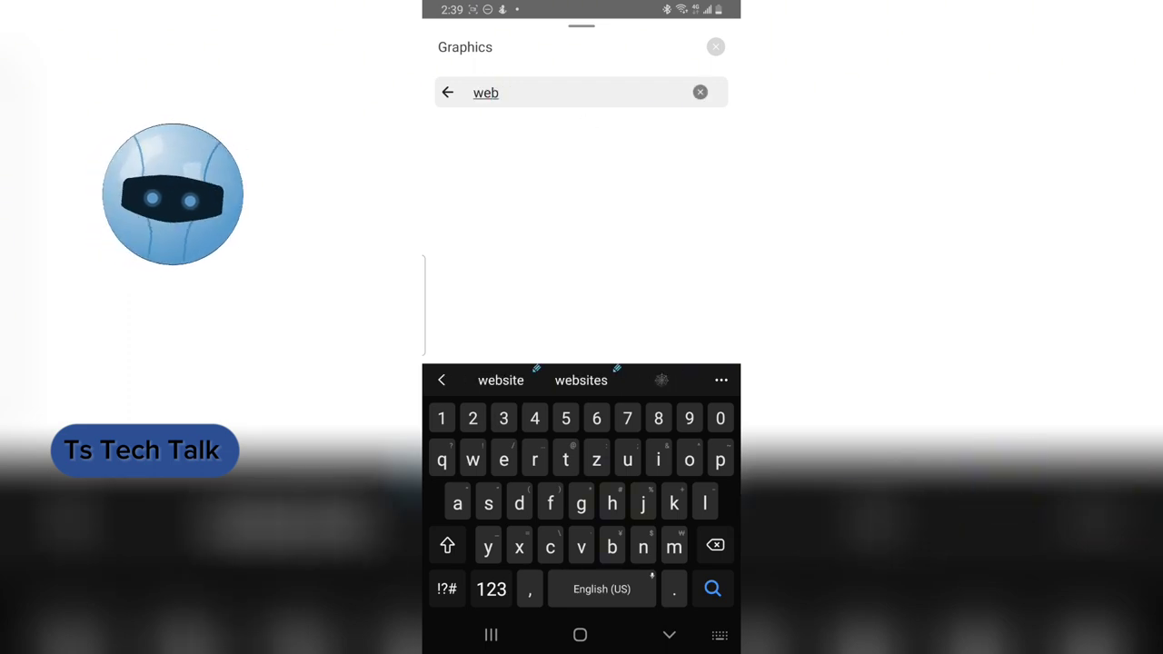
key(Return)
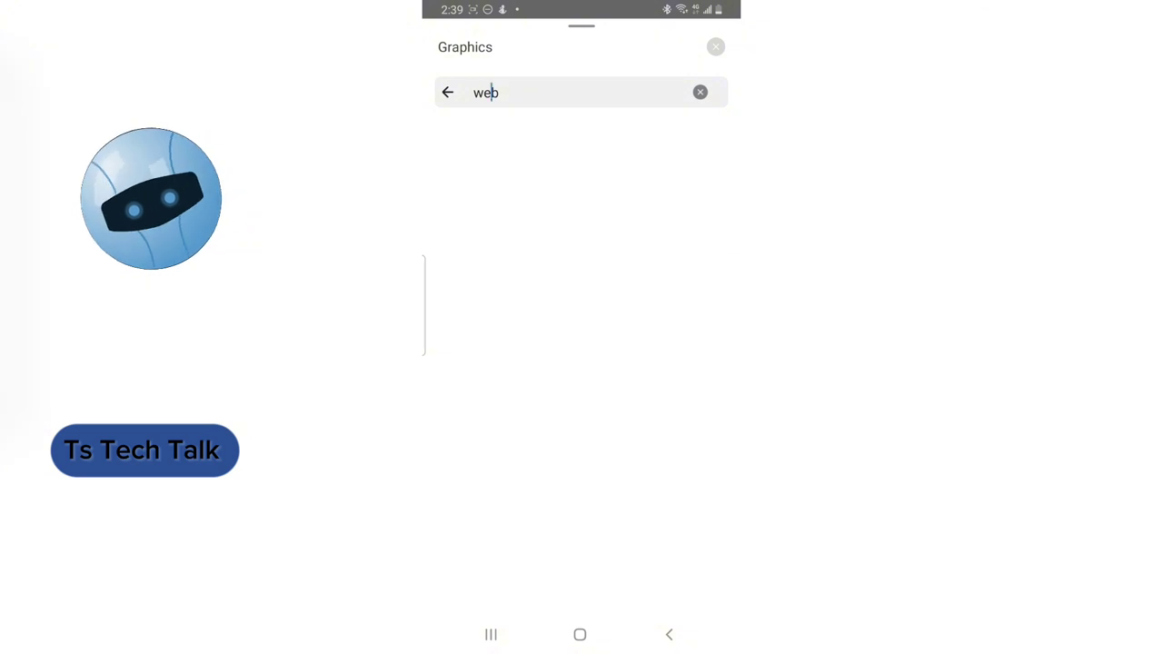
Step: Change the graphics search term to "globe" and run the search
double_click(485, 92)
text(globe)
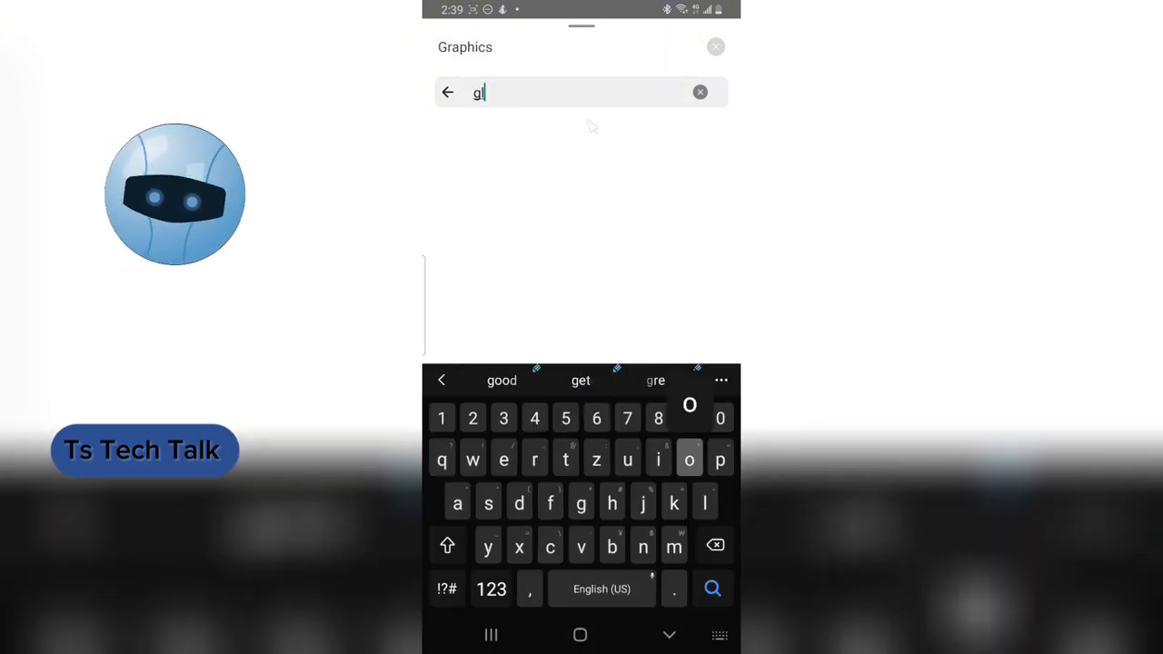
key(Return)
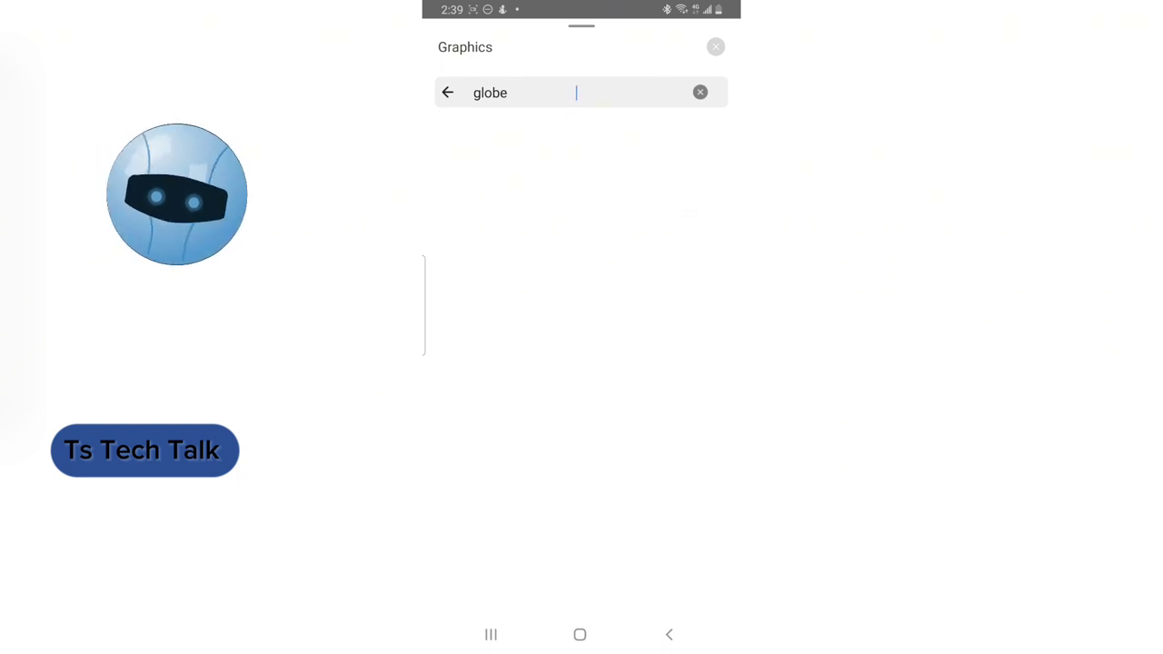
Step: Clear the graphics search and browse the icon categories for a suitable icon
click(506, 92)
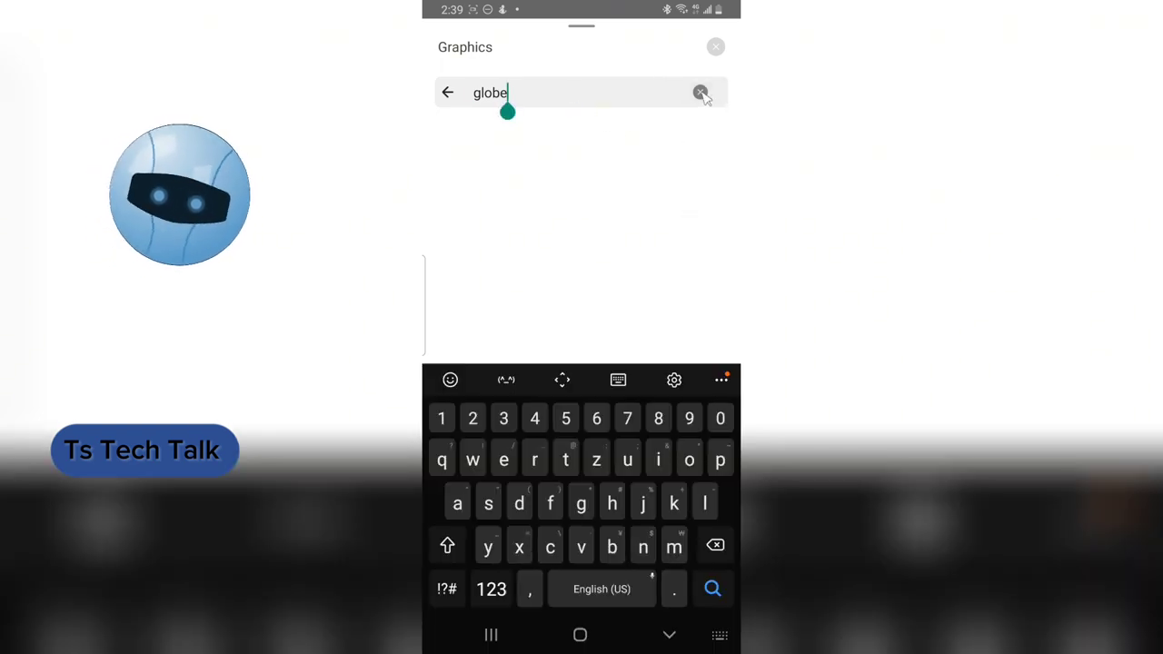
click(700, 92)
click(447, 92)
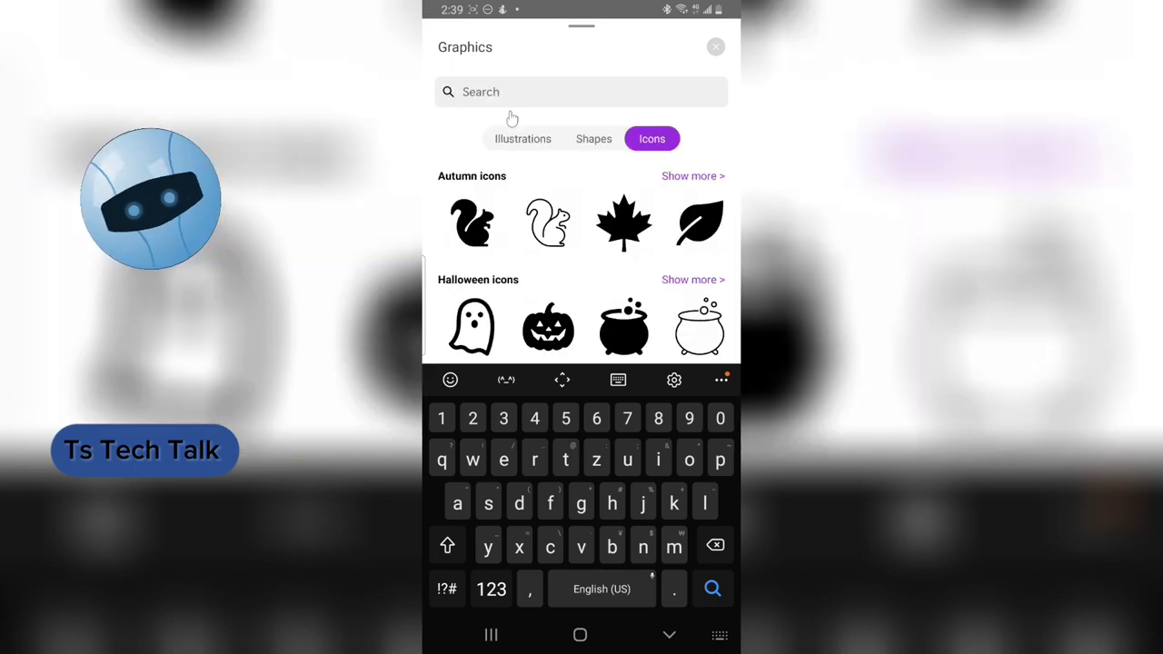
scroll(581, 381, down, 5)
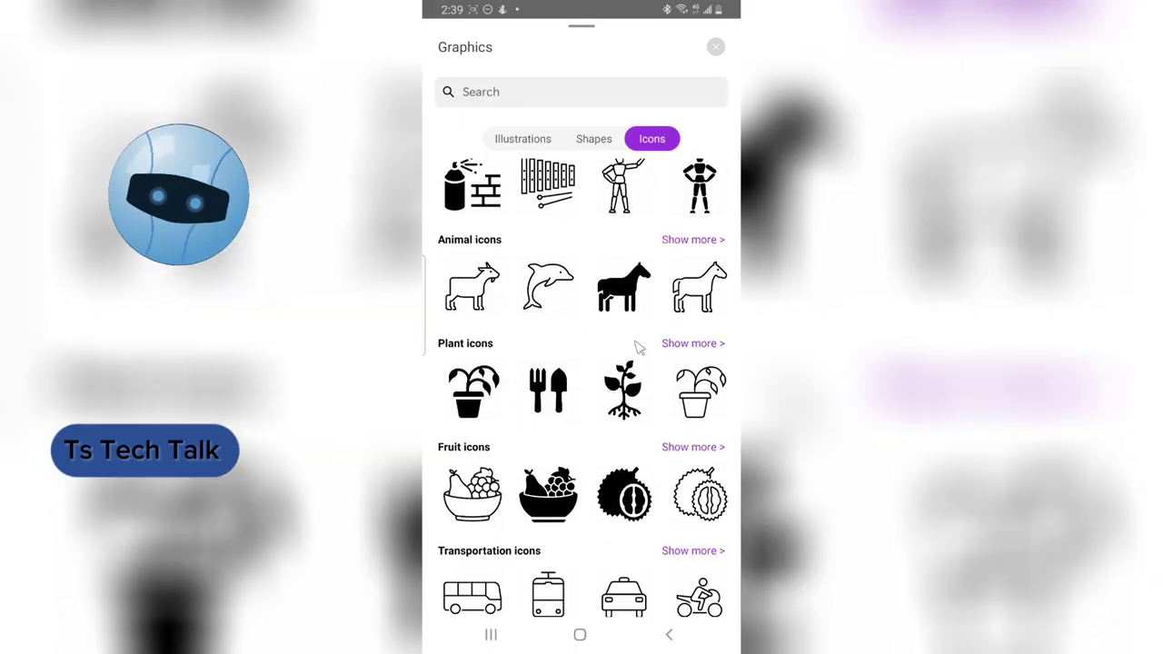
scroll(581, 381, down, 3)
scroll(581, 382, down, 2)
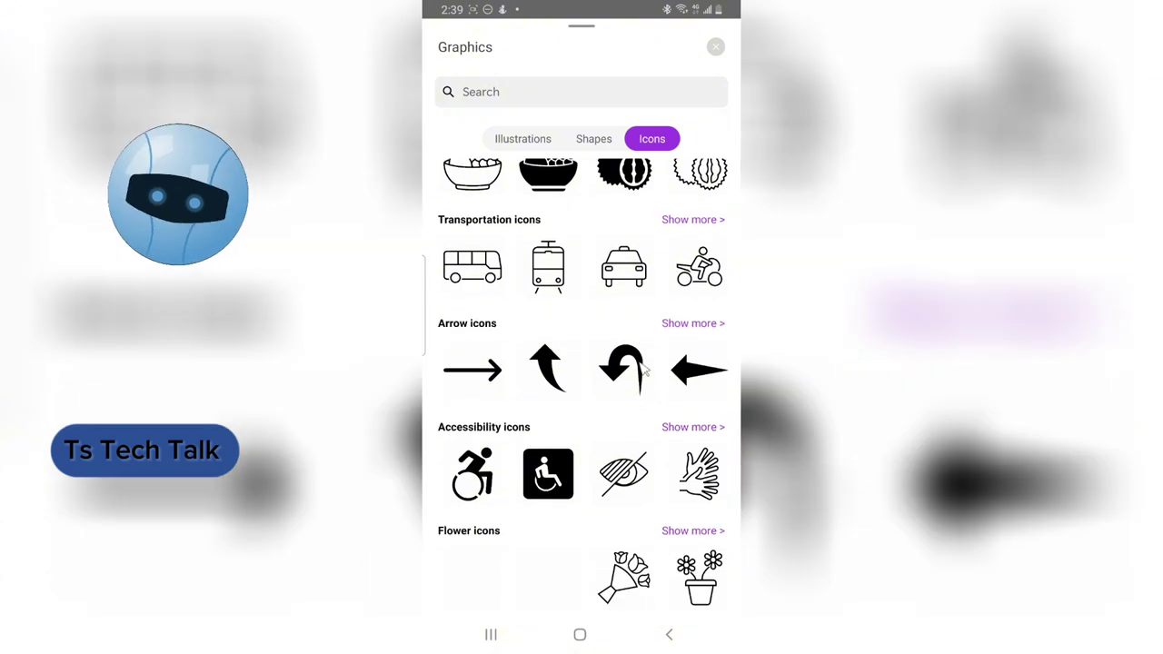
scroll(672, 410, up, 10)
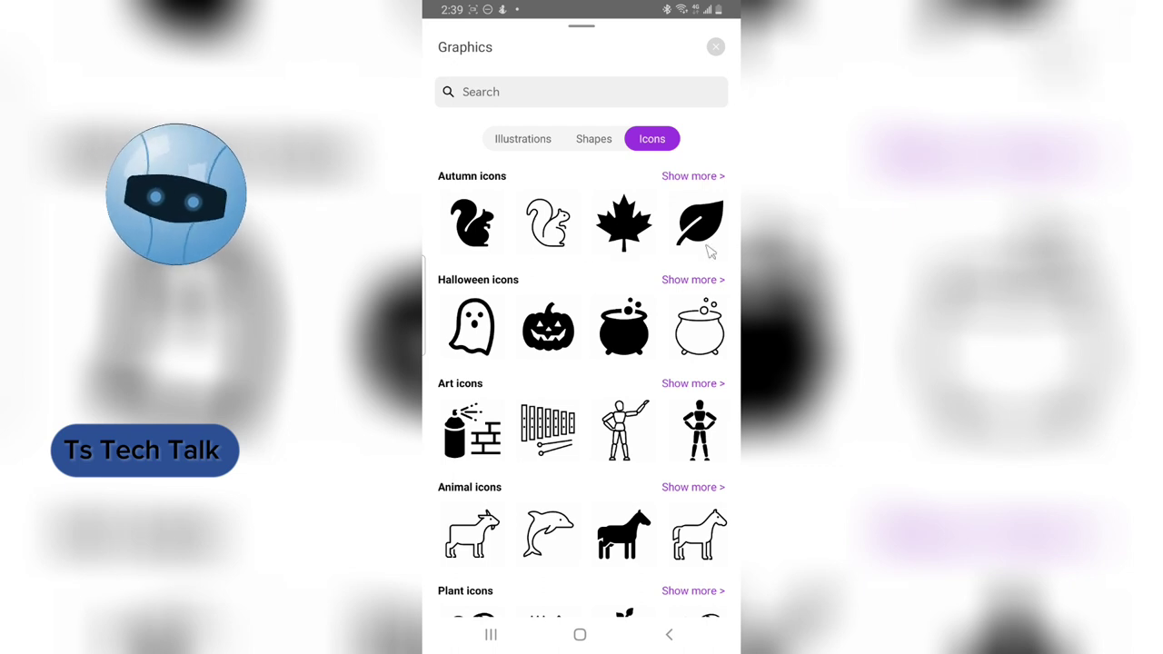
Step: Check the full set of art icons and close the graphics collection without adding one
click(713, 386)
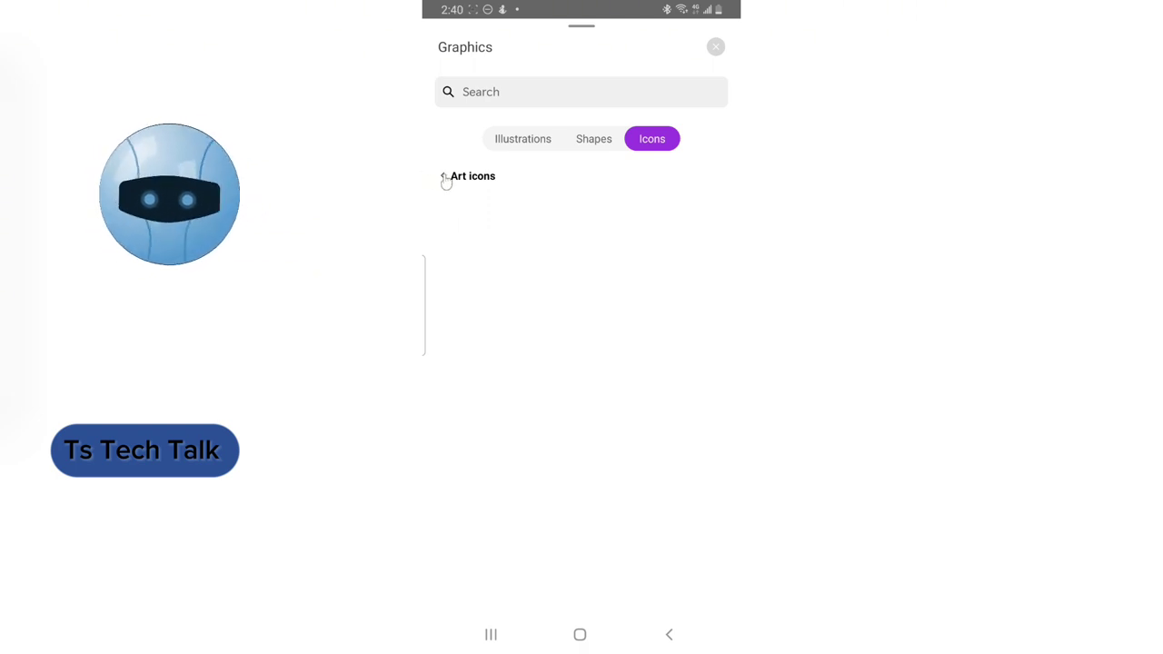
click(715, 46)
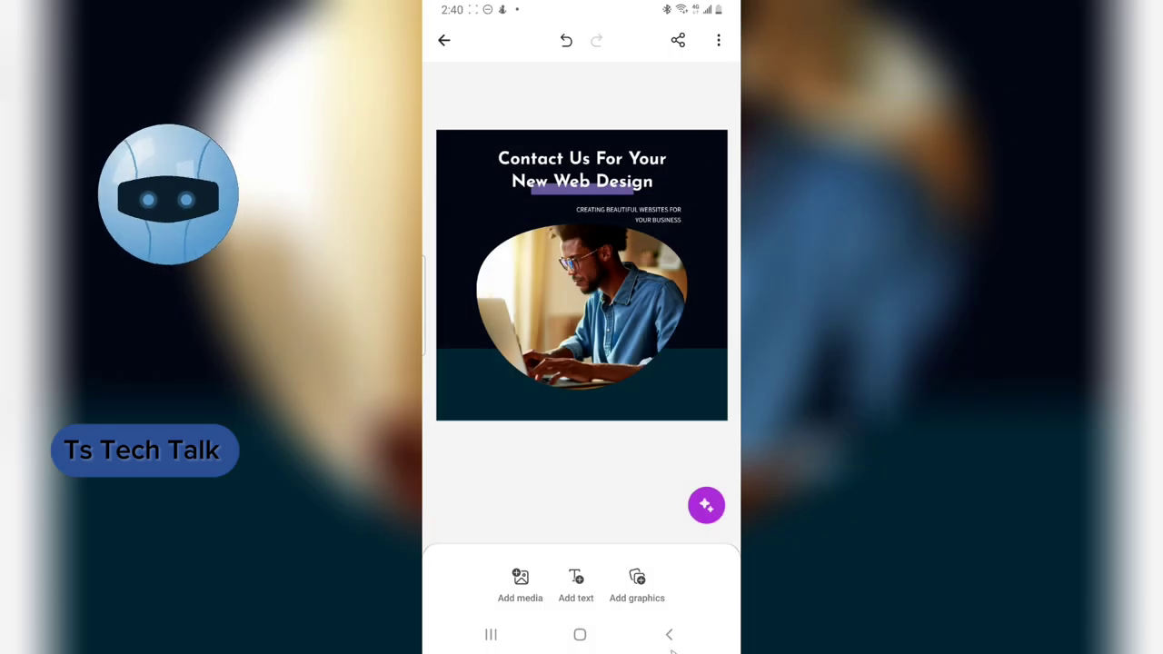
Step: Add the first autumn illustration, the curled maple-leaf branch, and place it in the lower-left corner of the design
click(642, 579)
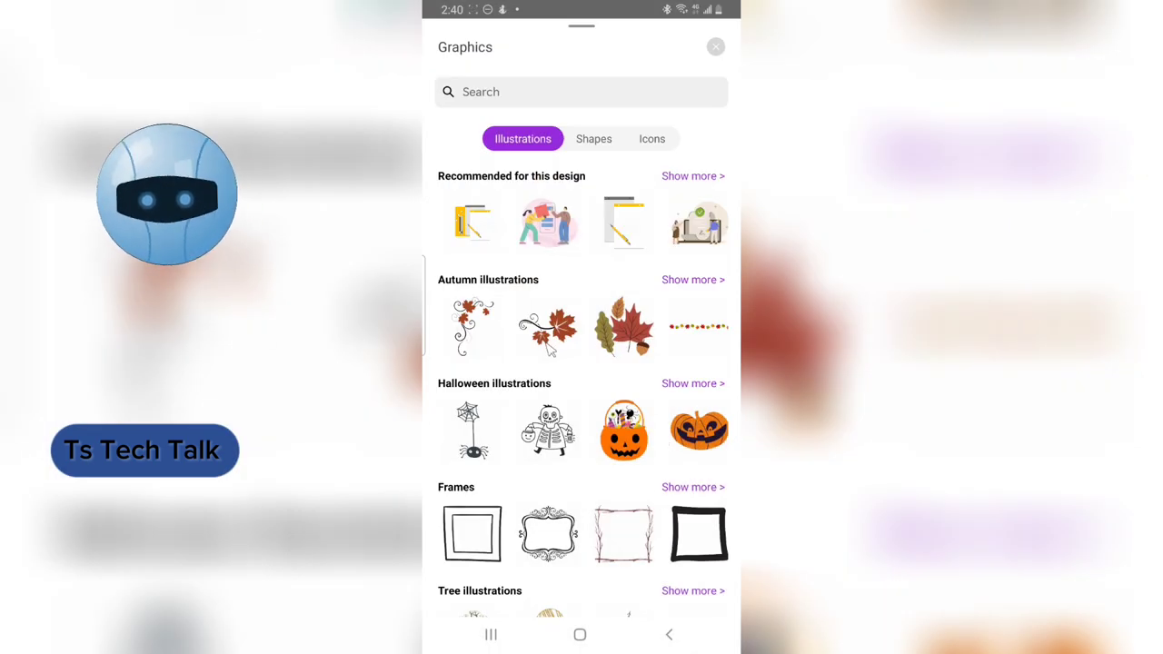
click(482, 331)
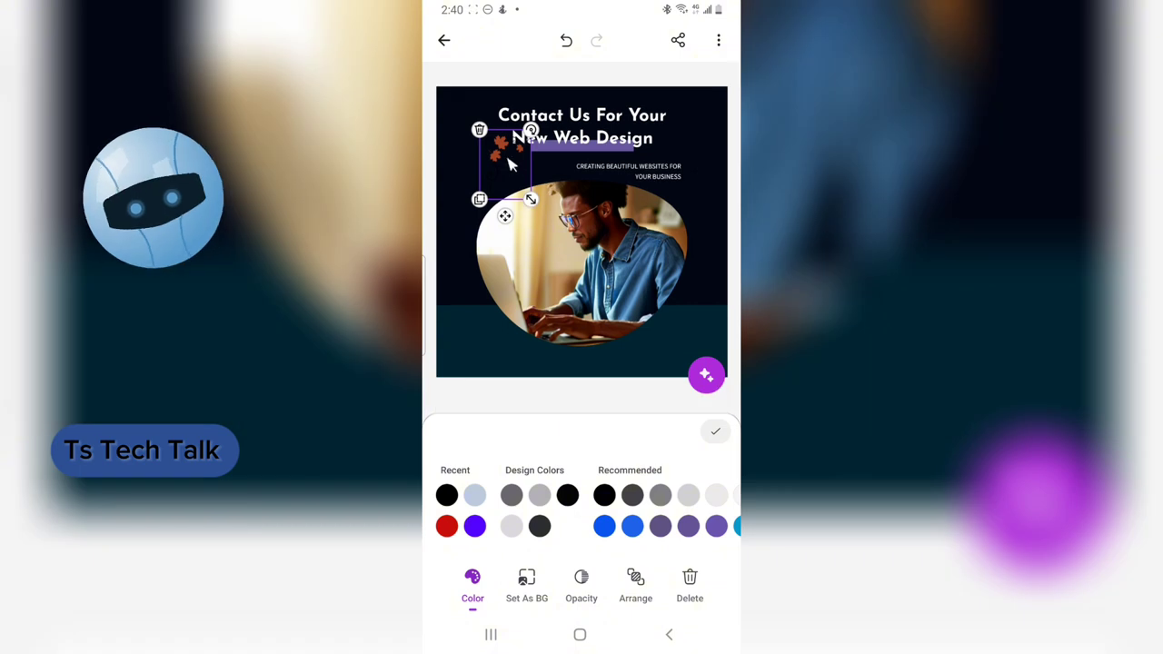
drag(509, 156, 454, 336)
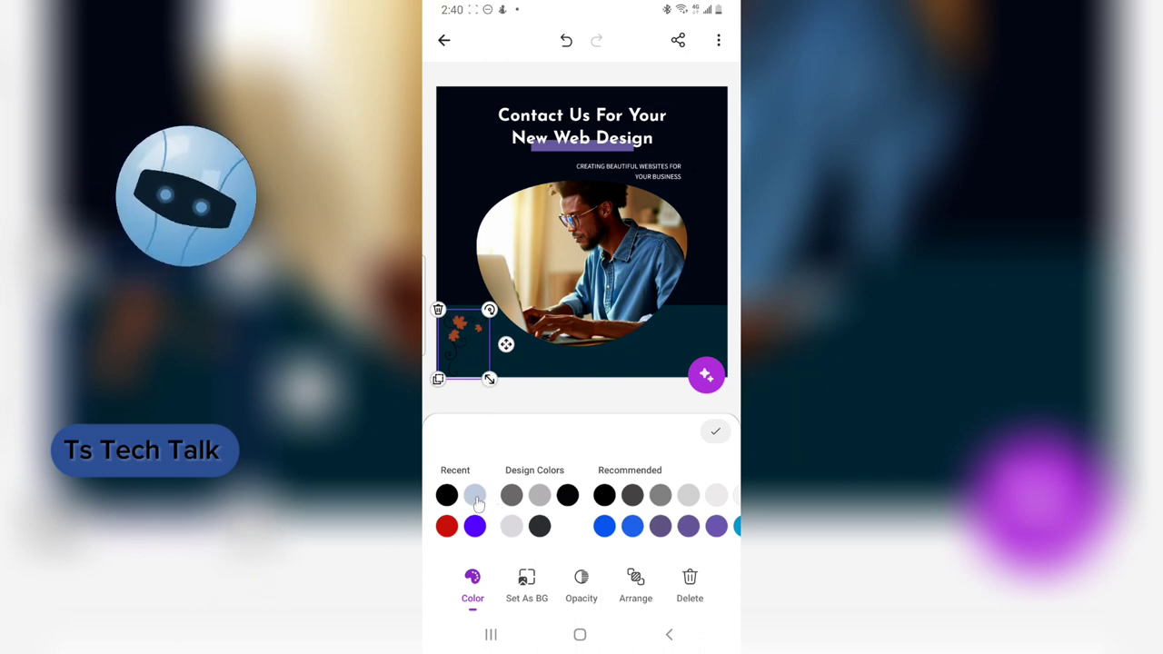
Step: Recolor the leaf illustration light blue-gray, rotate it slightly clockwise and deselect everything on the design
click(475, 496)
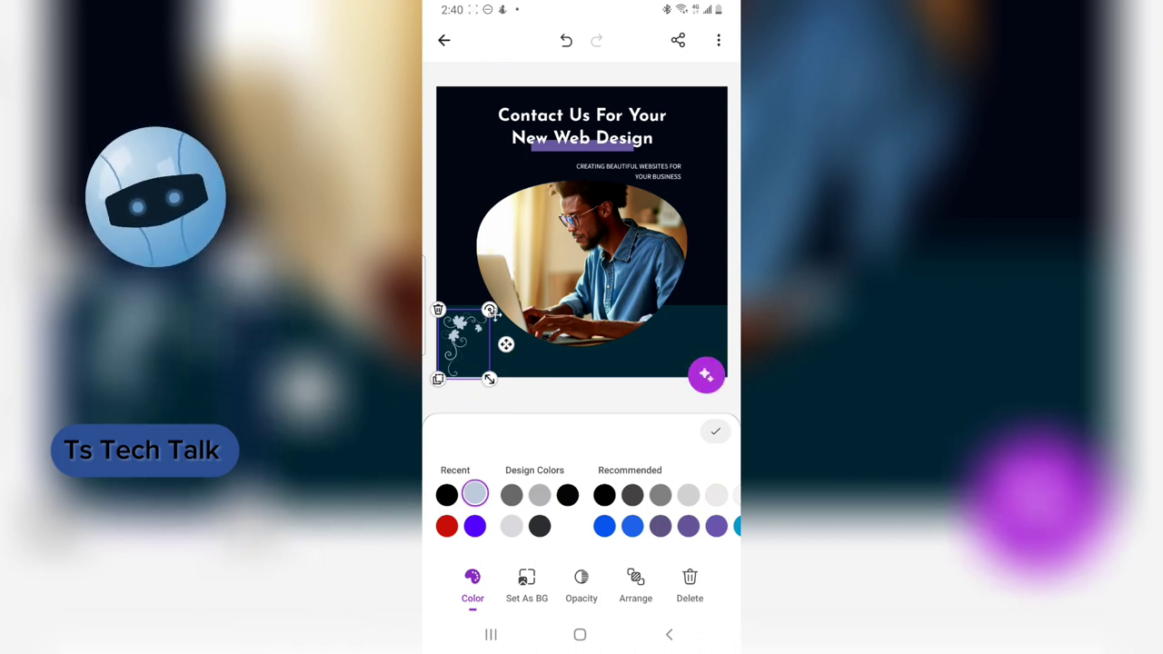
drag(489, 309, 488, 389)
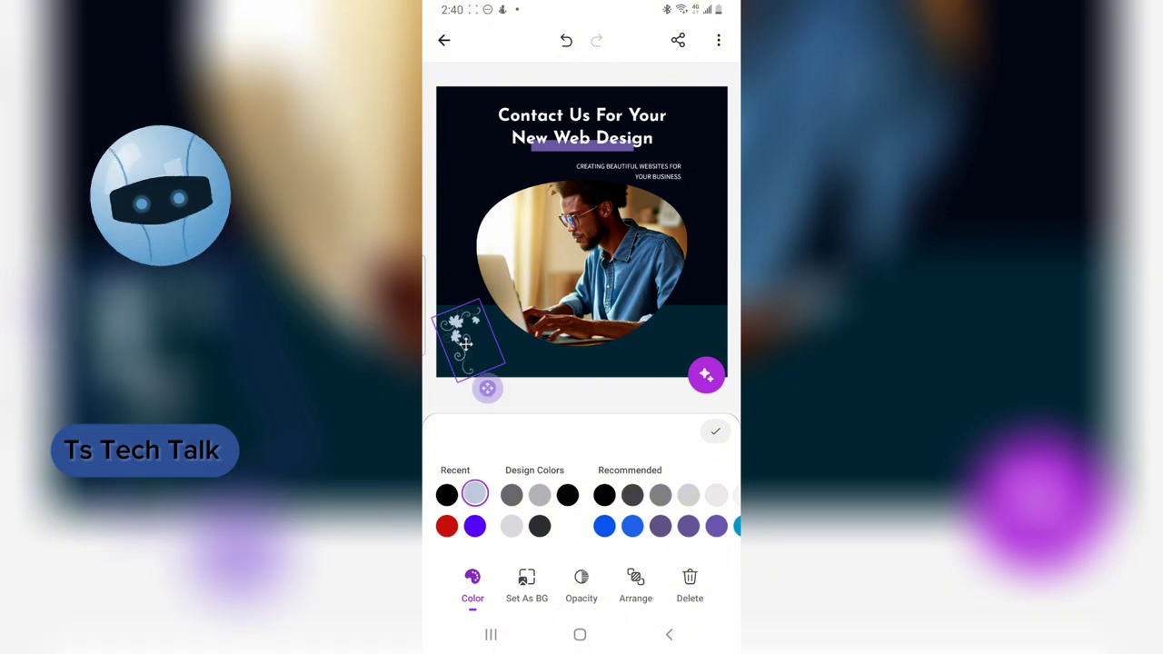
click(461, 264)
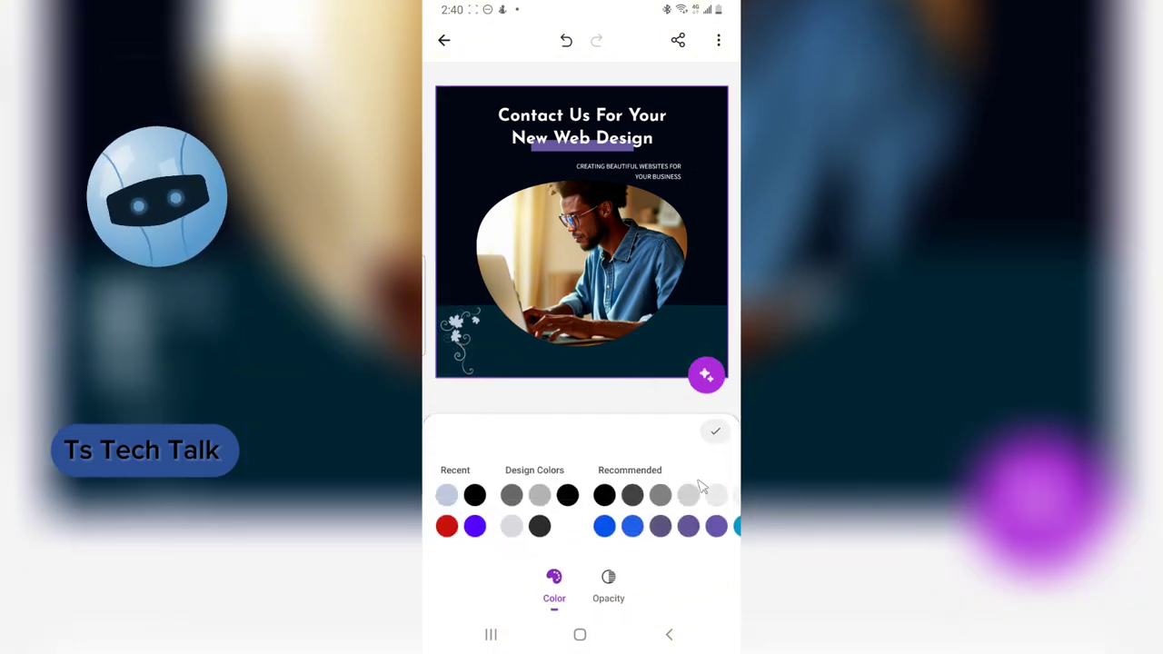
click(715, 433)
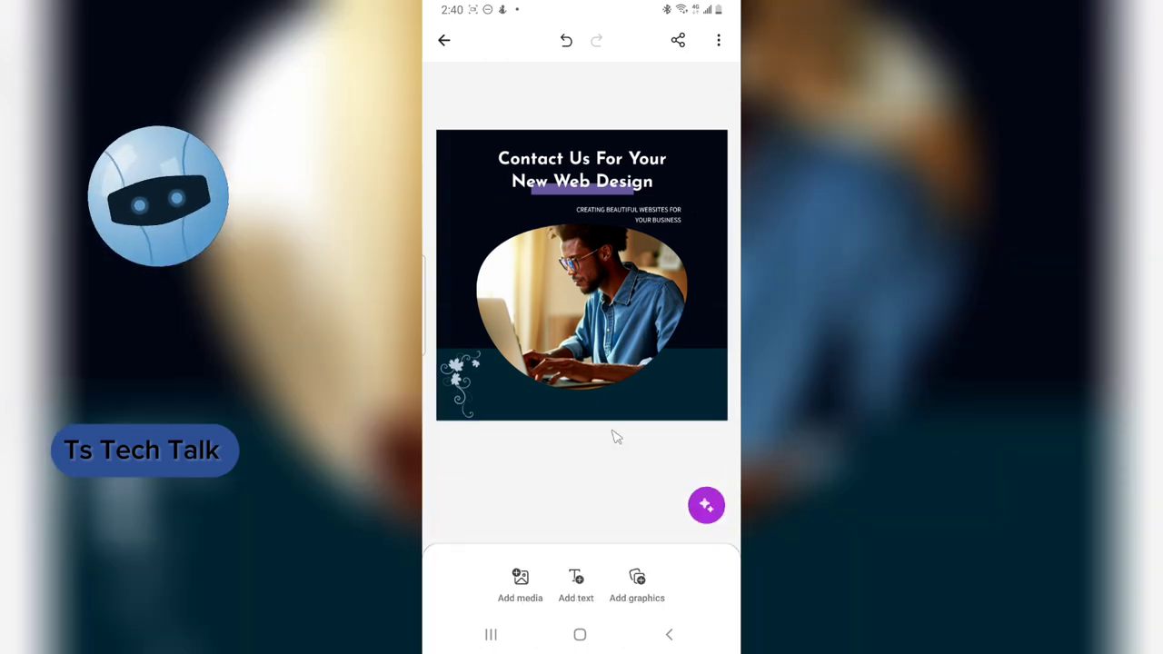
Step: Reduce the leaf illustration's opacity to 40 and apply the change
click(481, 385)
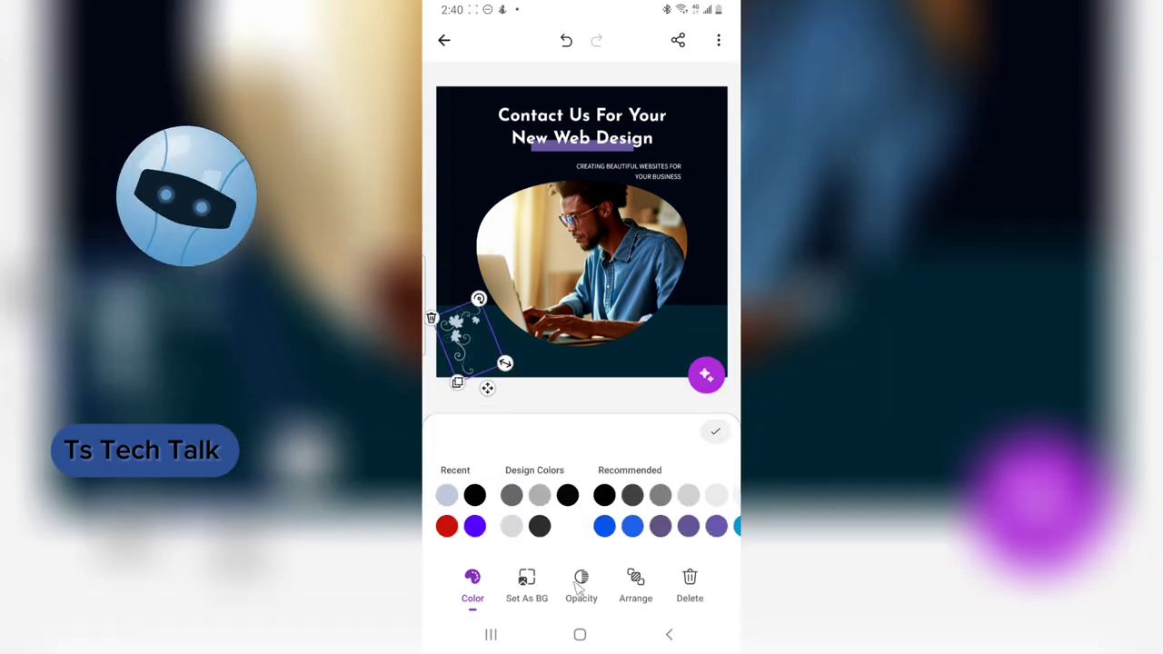
click(580, 586)
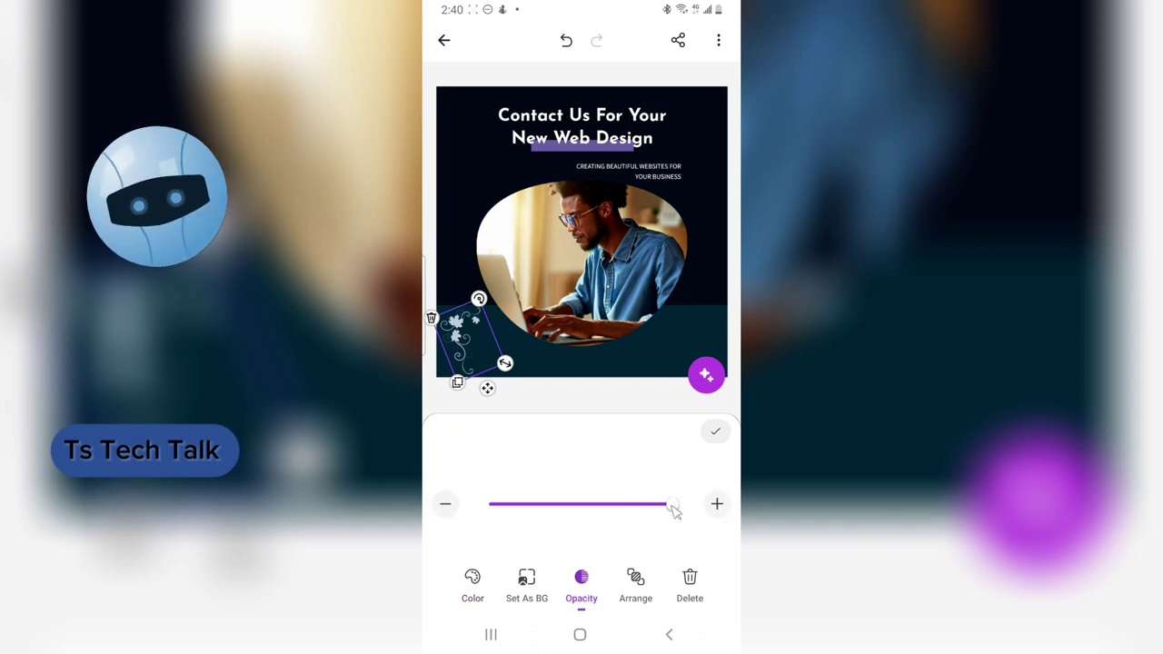
drag(674, 511, 559, 534)
drag(561, 535, 568, 534)
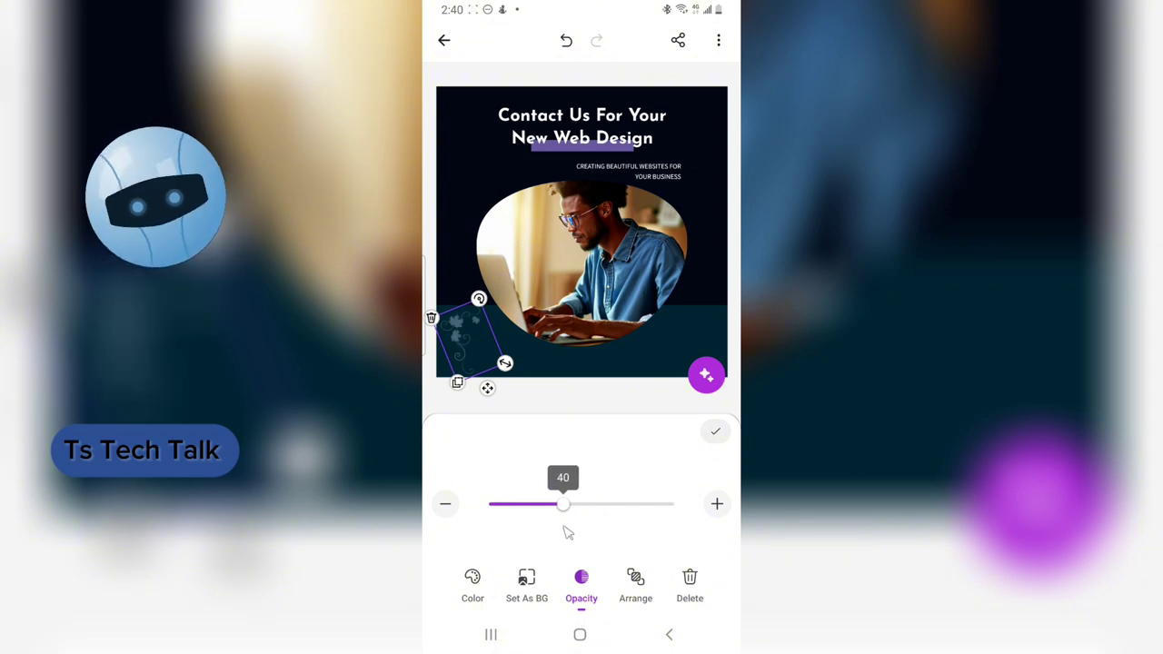
click(719, 435)
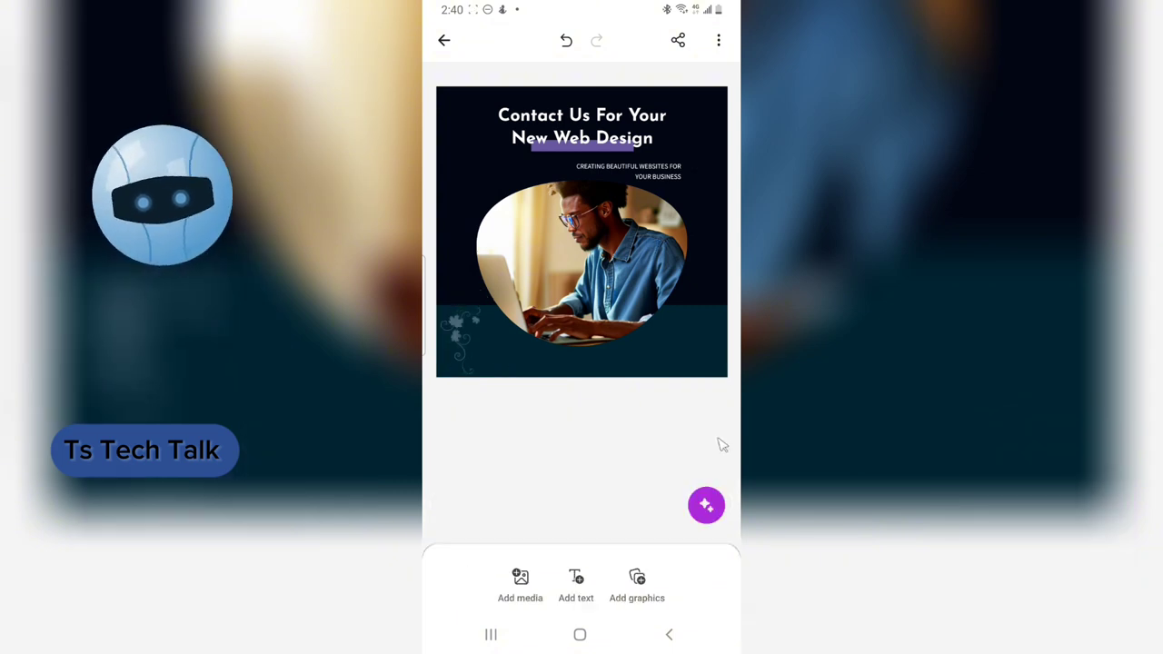
Step: Add an outlined circle shape to the design and shrink it to about half its size
click(638, 581)
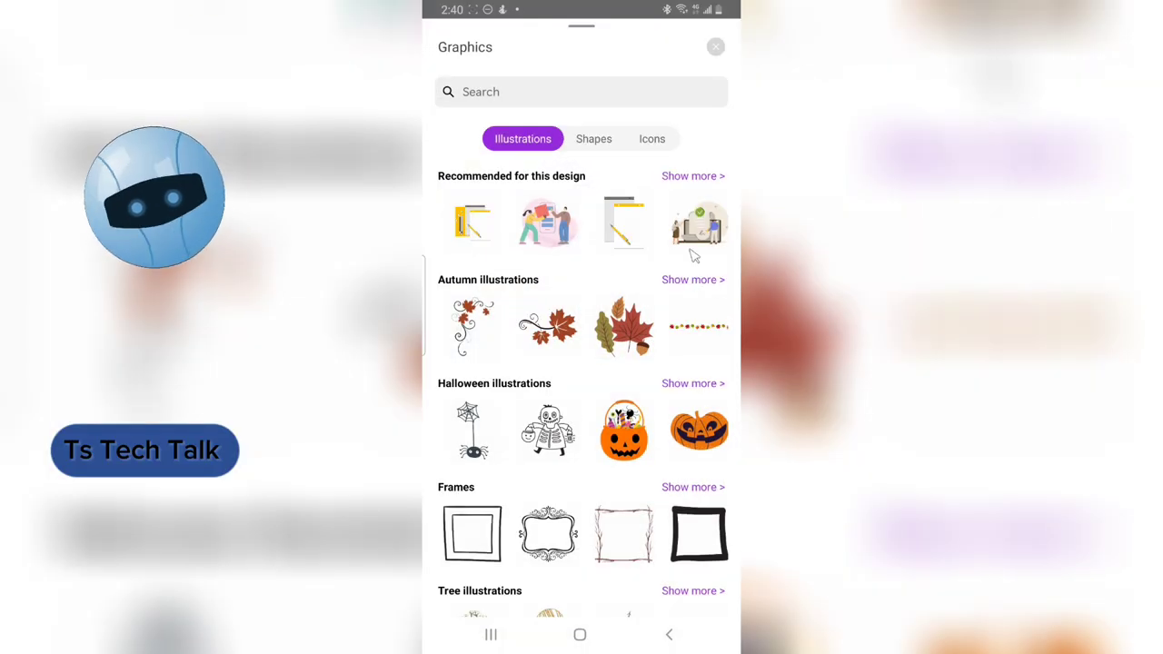
click(589, 141)
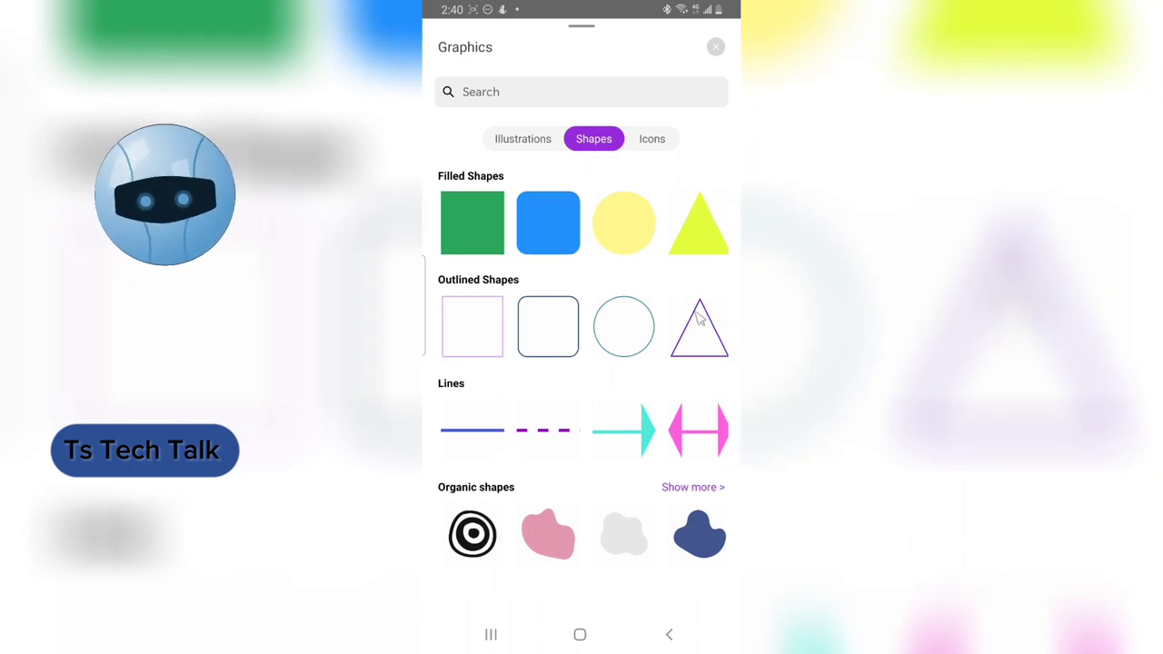
click(636, 332)
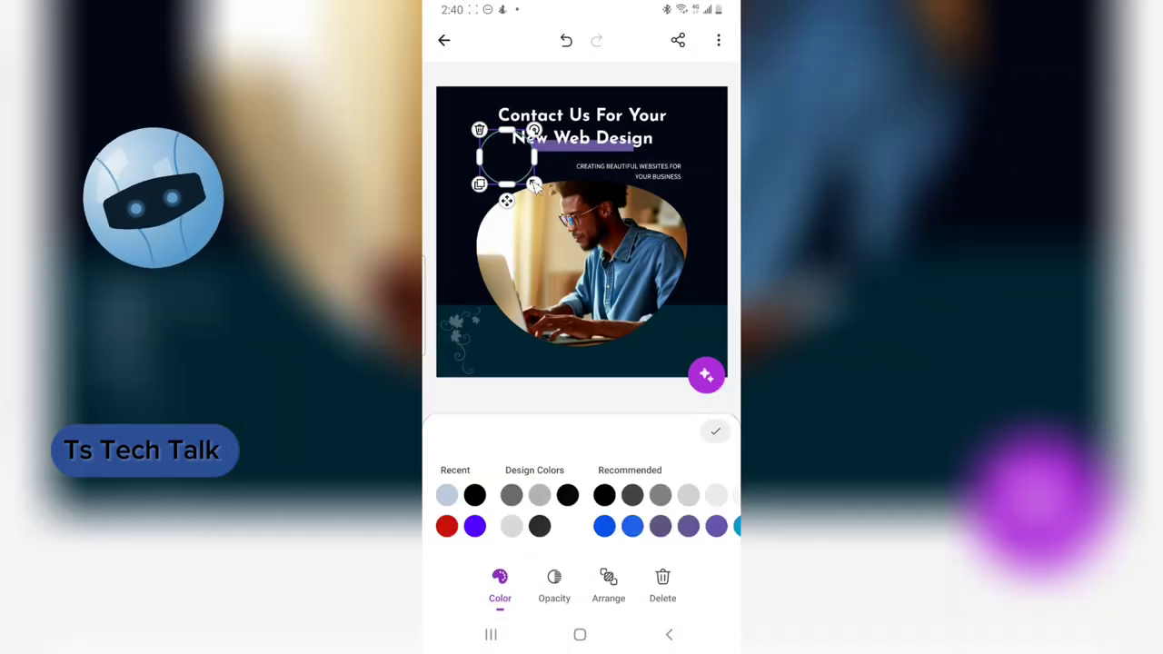
drag(536, 187, 505, 158)
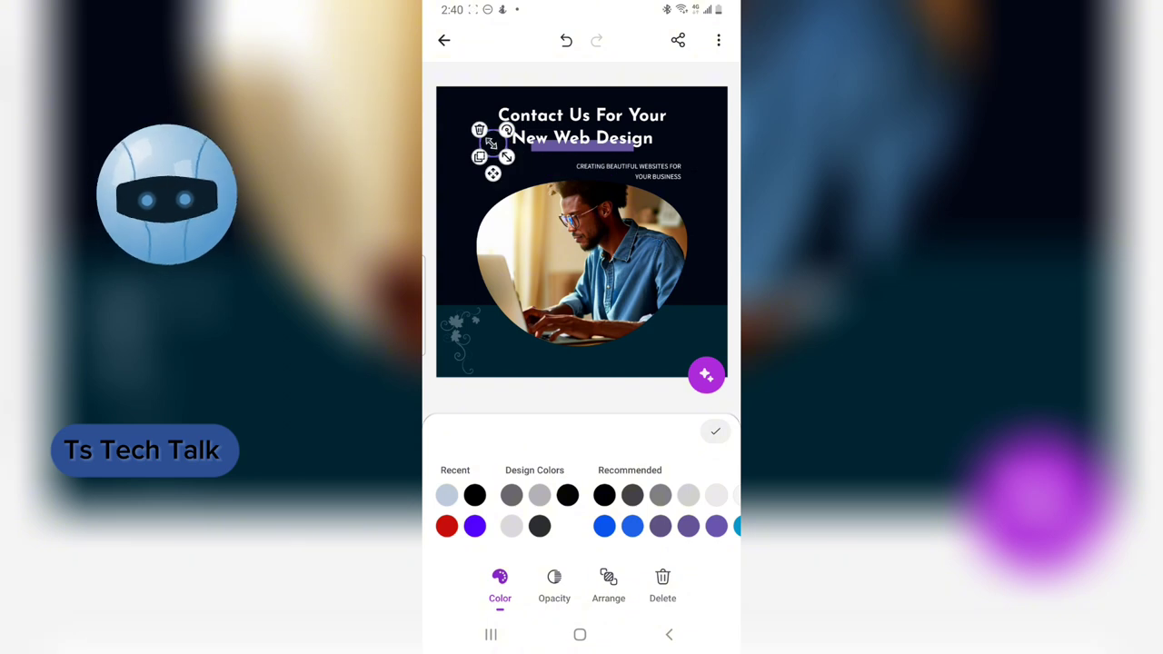
Step: Recolor the small outlined circle beside the heading white, using the recommended colors
click(495, 152)
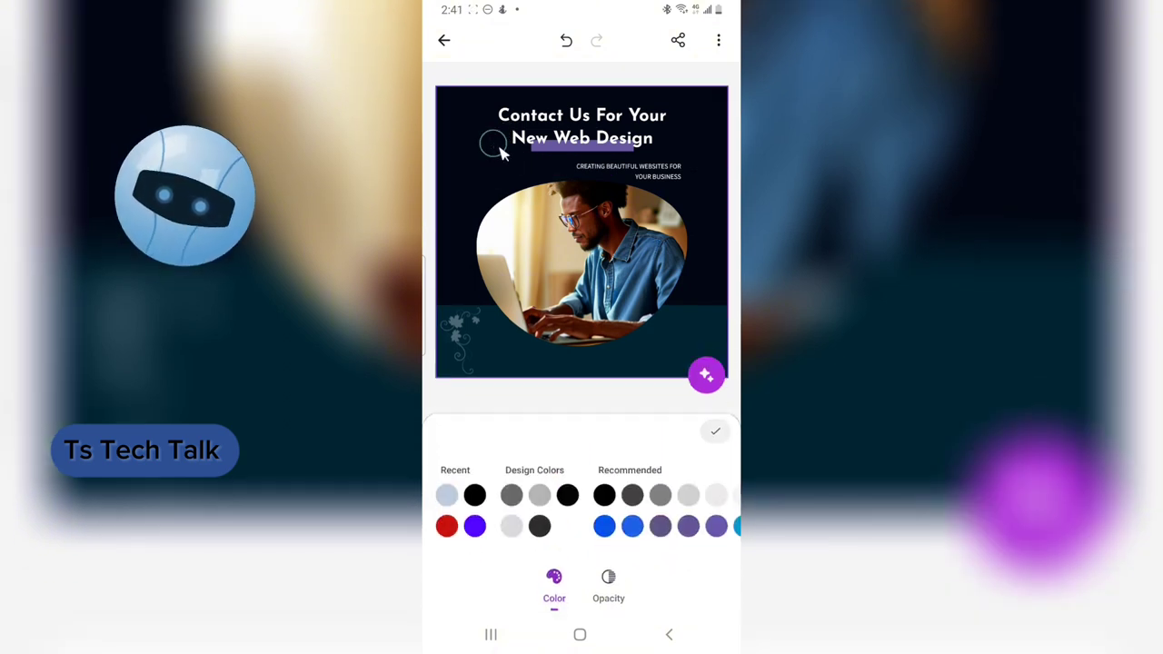
click(495, 145)
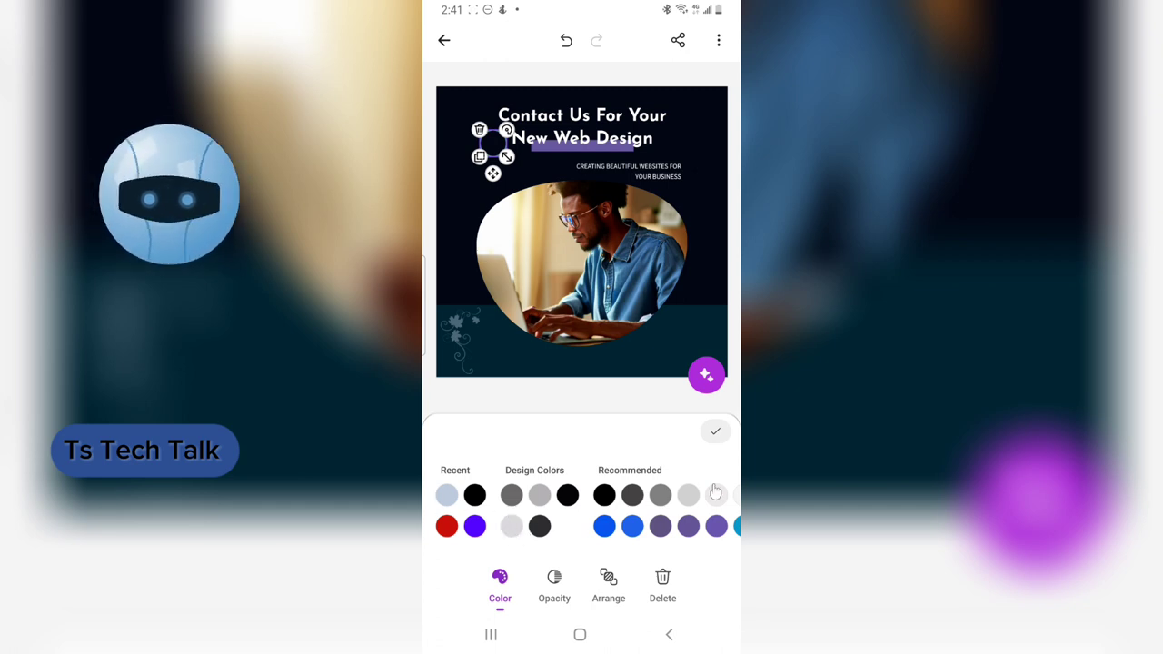
drag(717, 498, 615, 500)
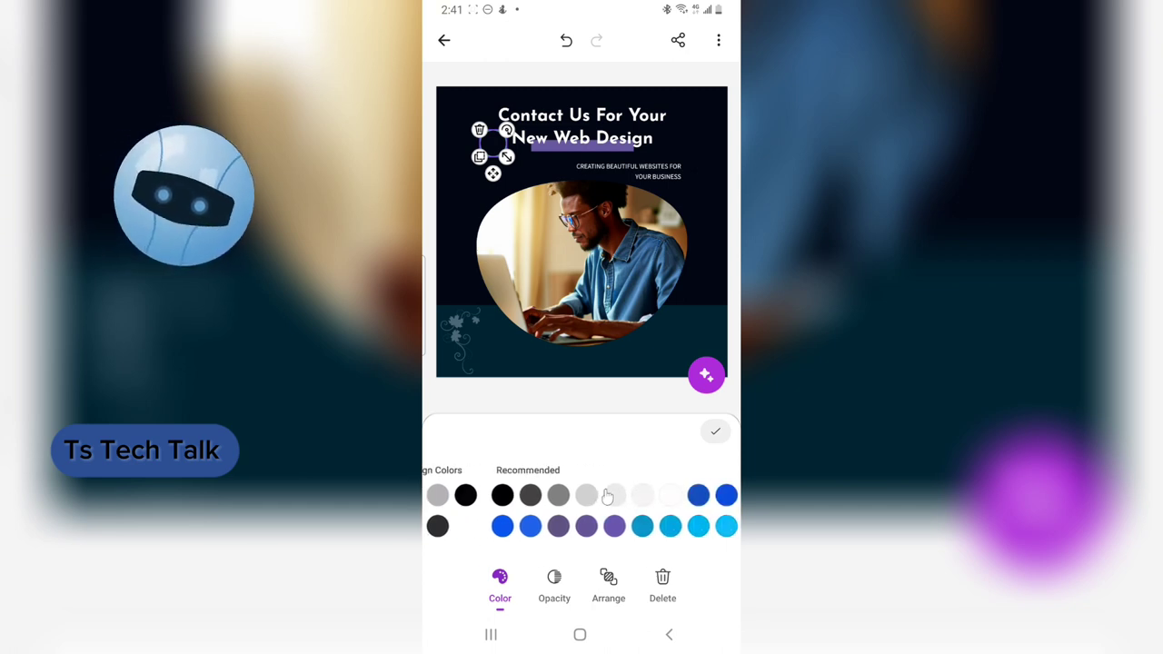
click(669, 495)
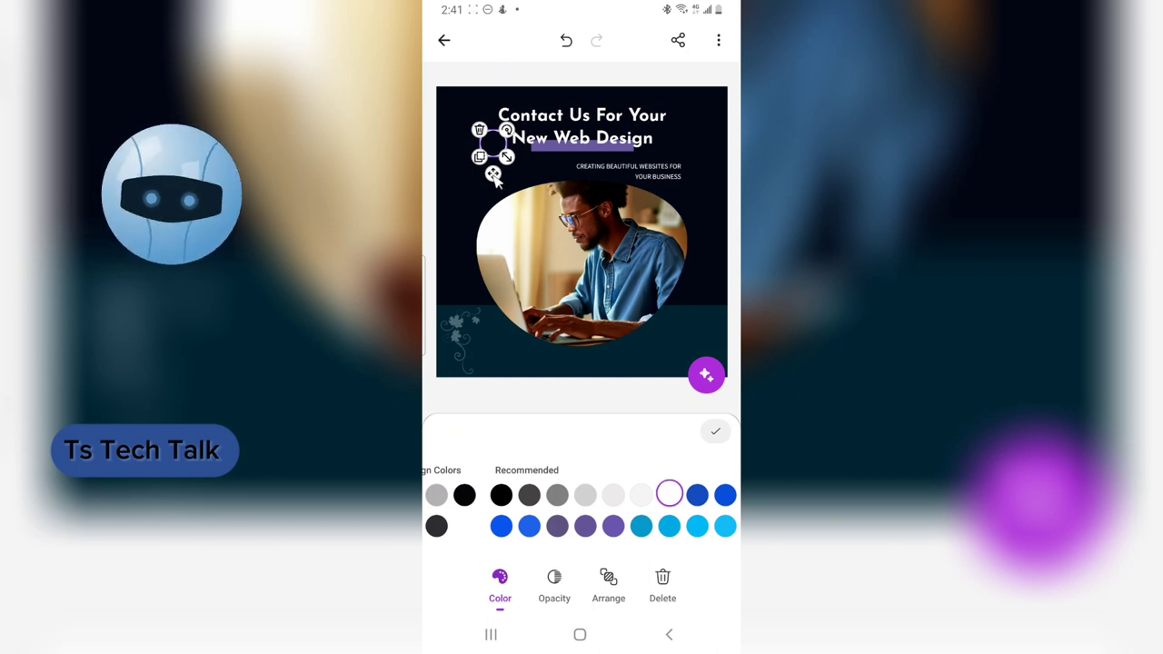
Step: Shrink the white circle further and duplicate it to form a group of three circles beside the heading
mouse_move(506, 161)
mouse_down()
mouse_move(496, 148)
mouse_move(503, 177)
mouse_up()
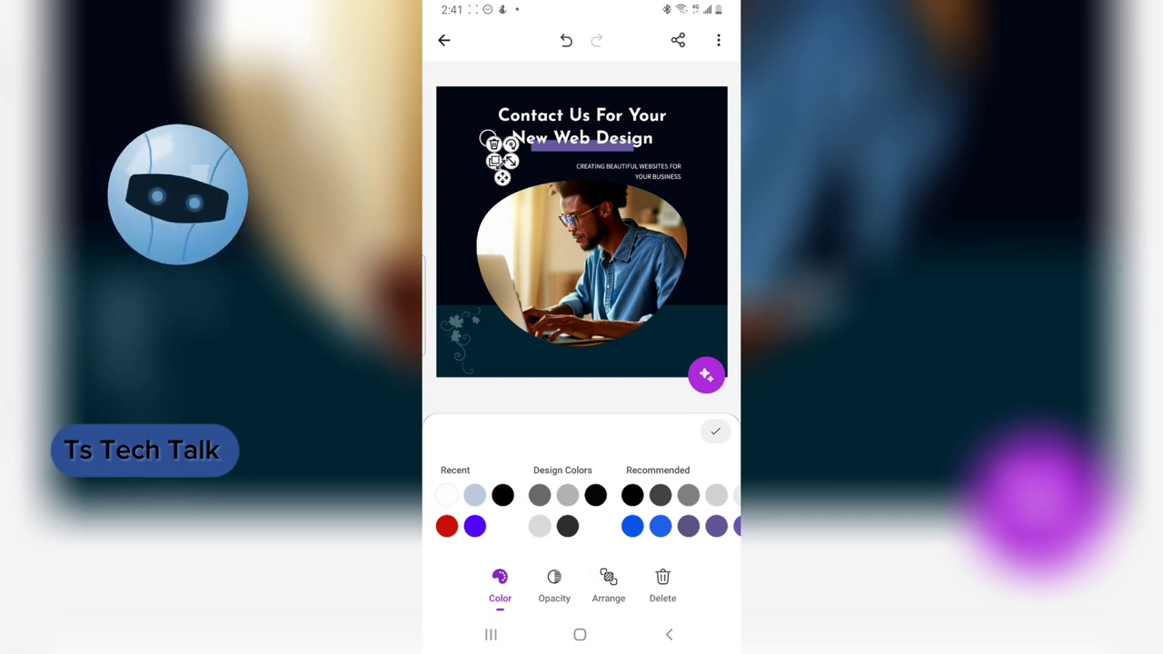
drag(488, 141, 487, 138)
drag(516, 191, 486, 179)
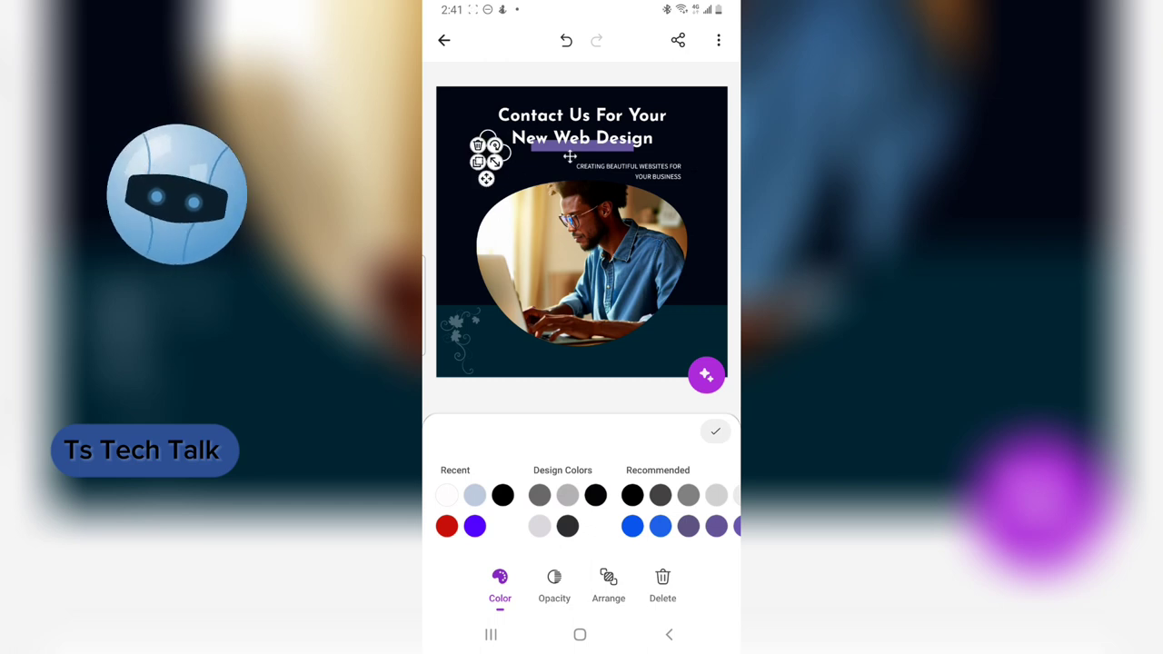
Step: Adjust the lower circles so the three form a compact triangular cluster, and deselect everything on the design
click(646, 353)
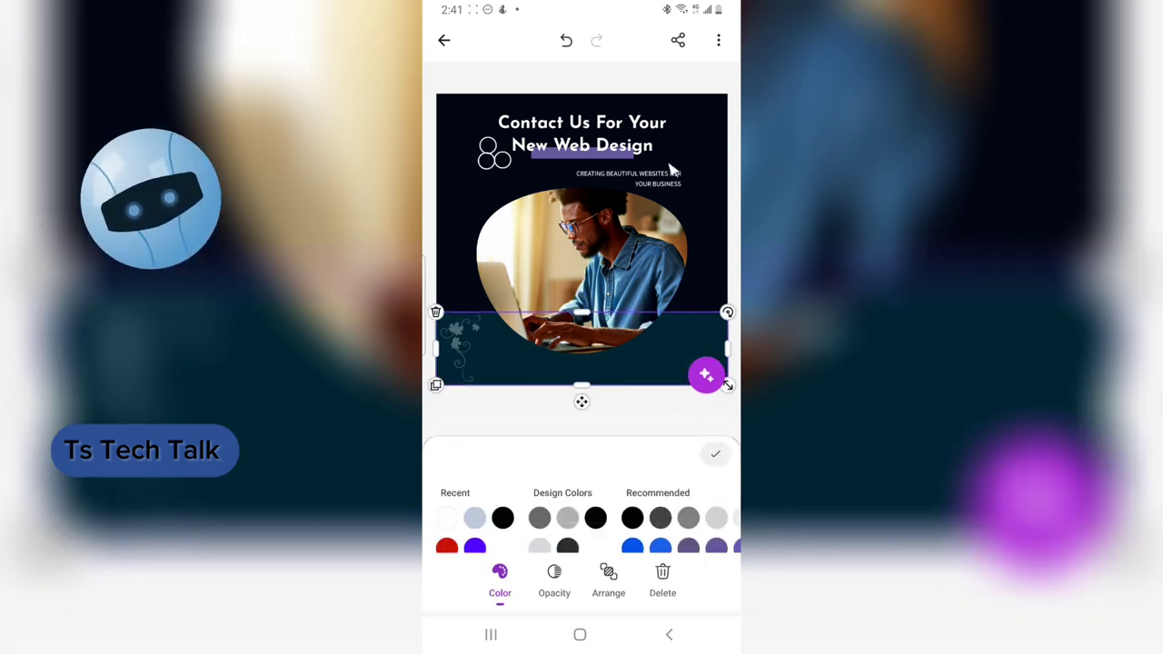
click(505, 155)
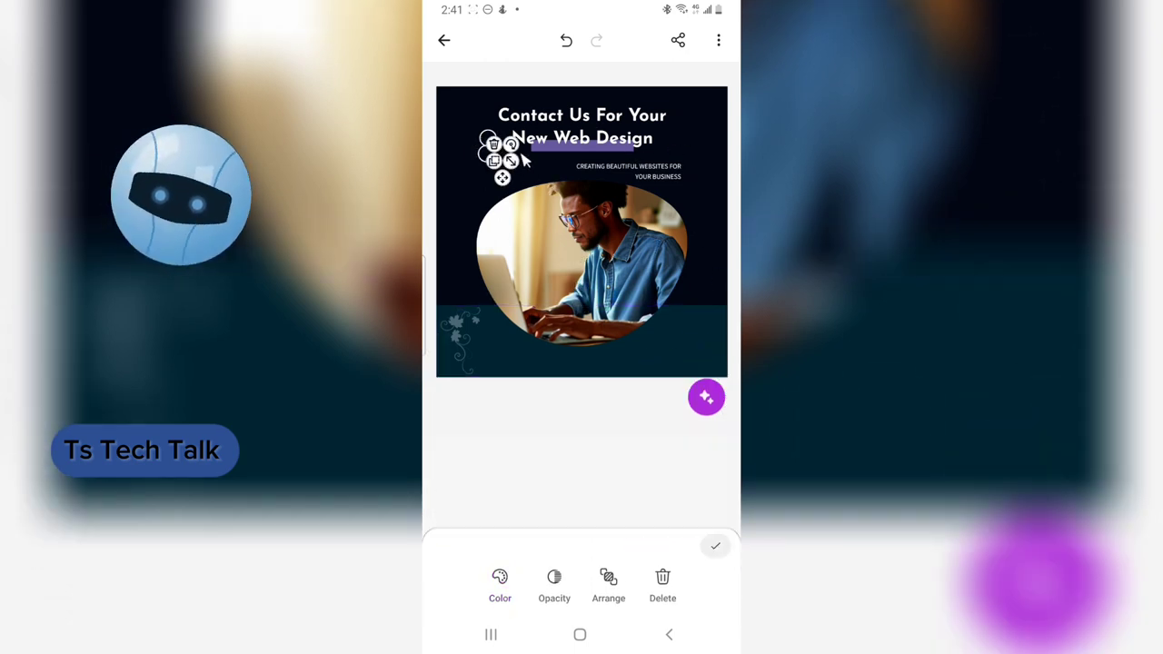
mouse_move(509, 161)
mouse_down()
mouse_move(498, 150)
mouse_move(489, 164)
mouse_up()
click(480, 190)
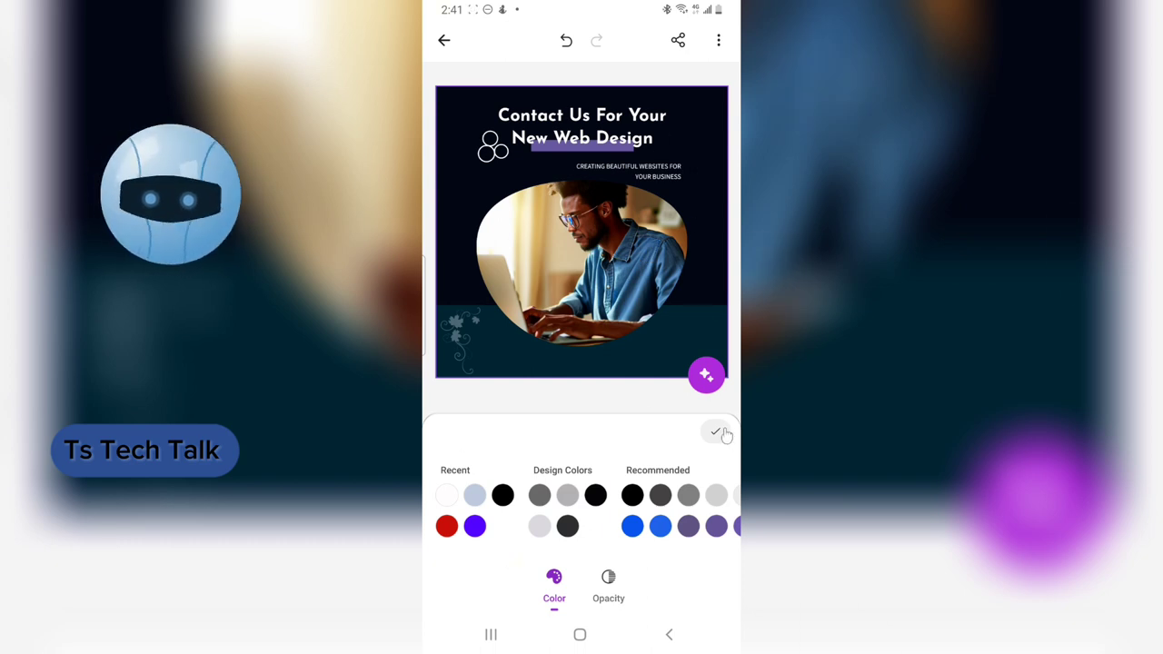
click(716, 432)
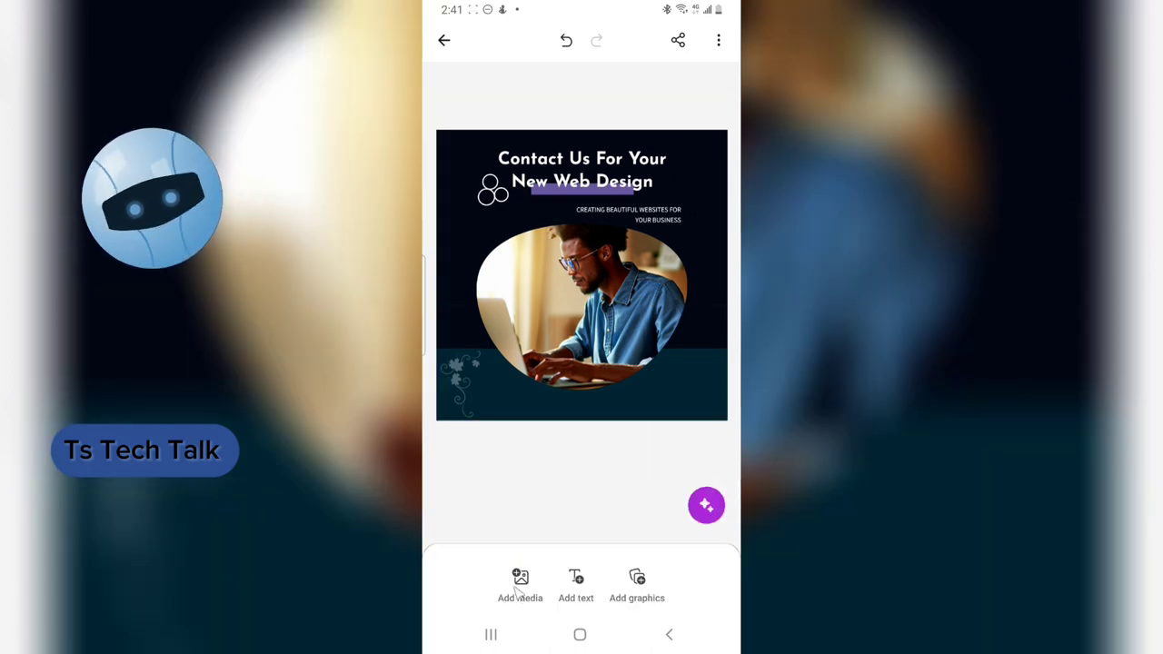
Step: Add the round blue robot logo image from the device's Downloads folder to the design
click(522, 586)
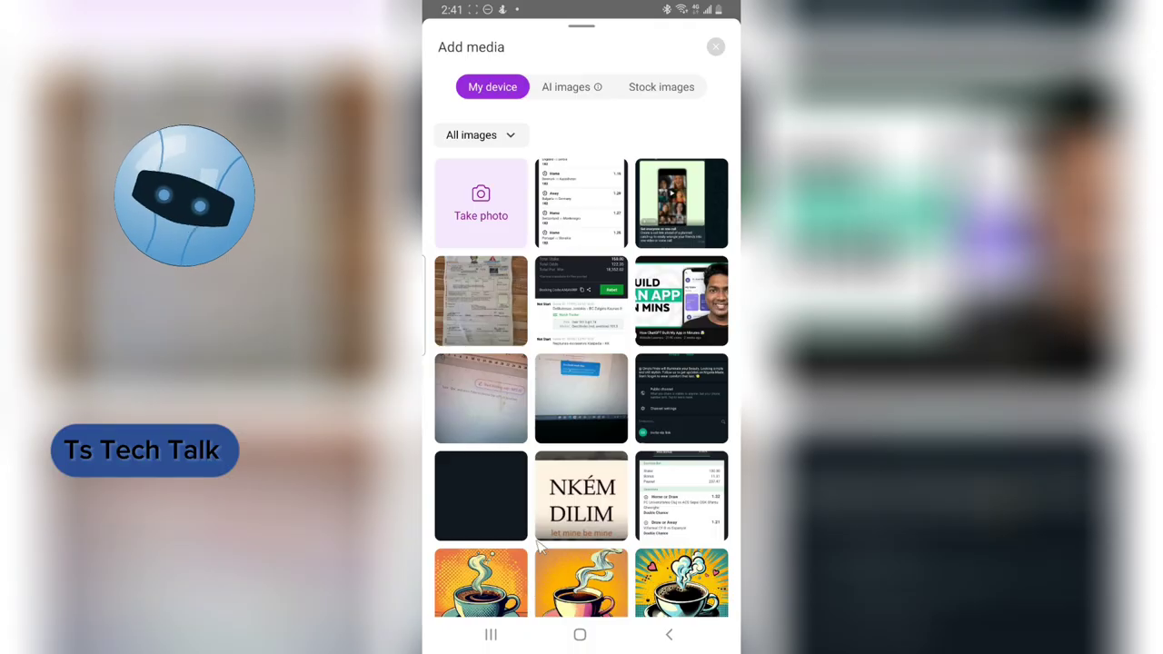
scroll(582, 201, down, 1)
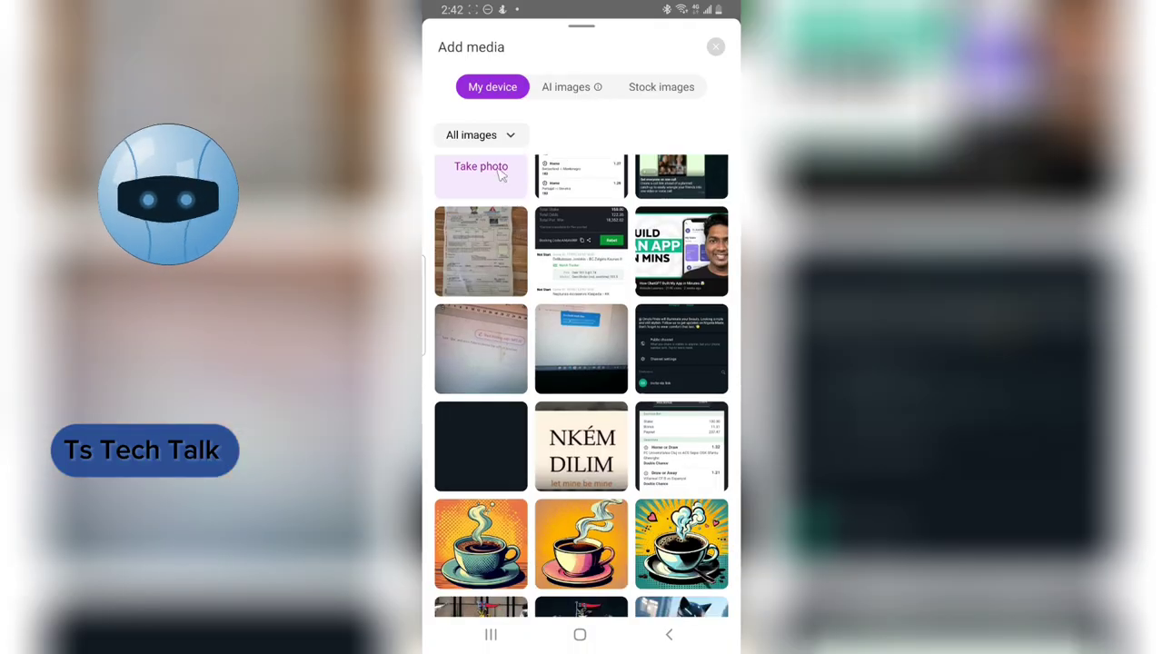
click(508, 137)
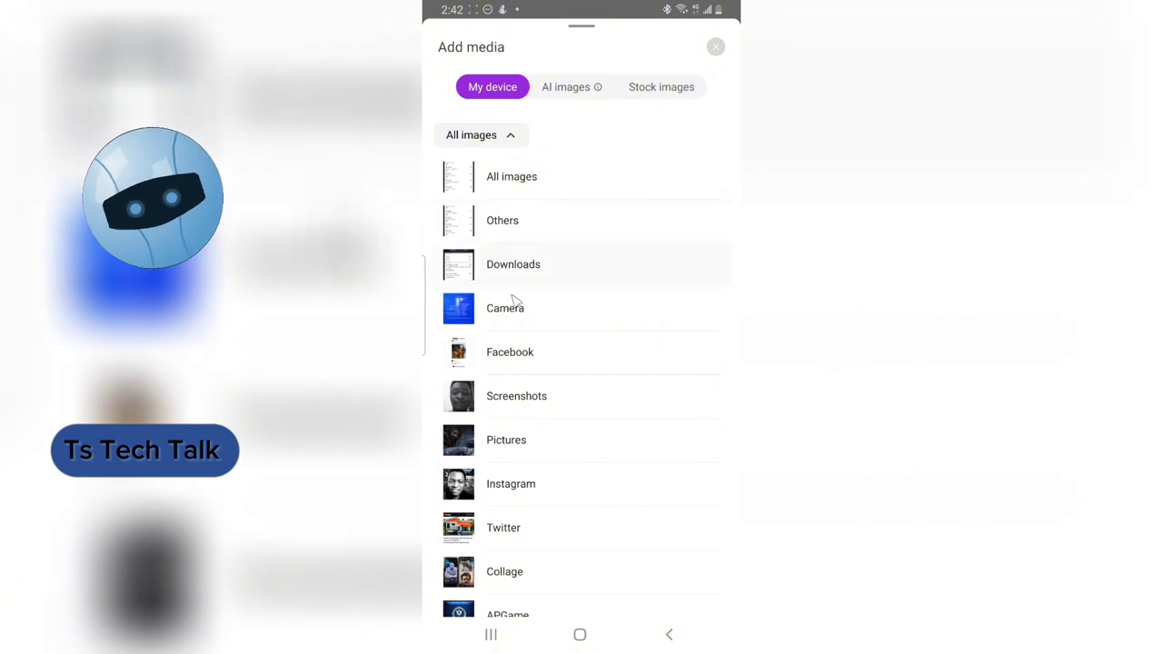
click(549, 272)
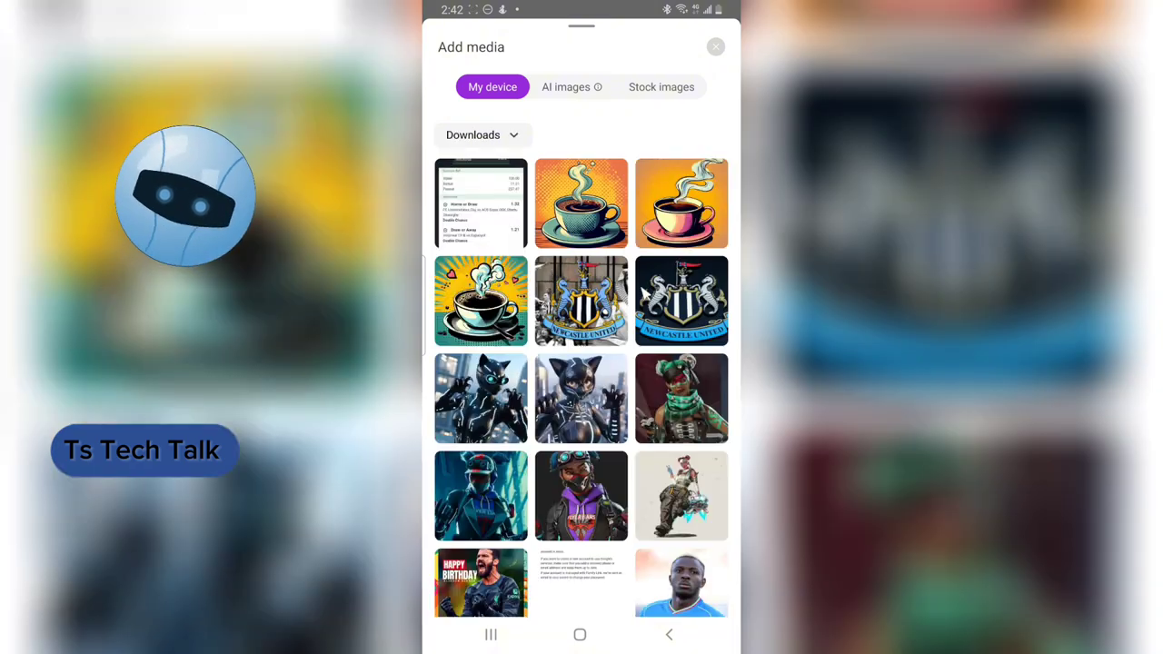
scroll(641, 306, down, 10)
scroll(642, 306, down, 15)
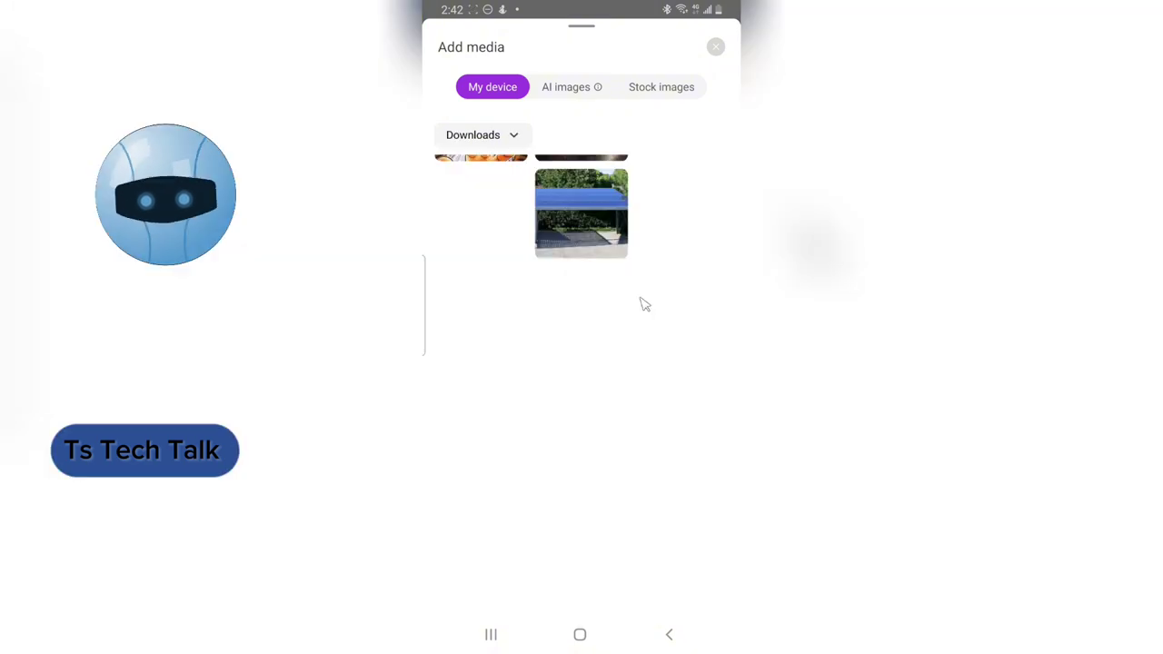
scroll(641, 306, down, 15)
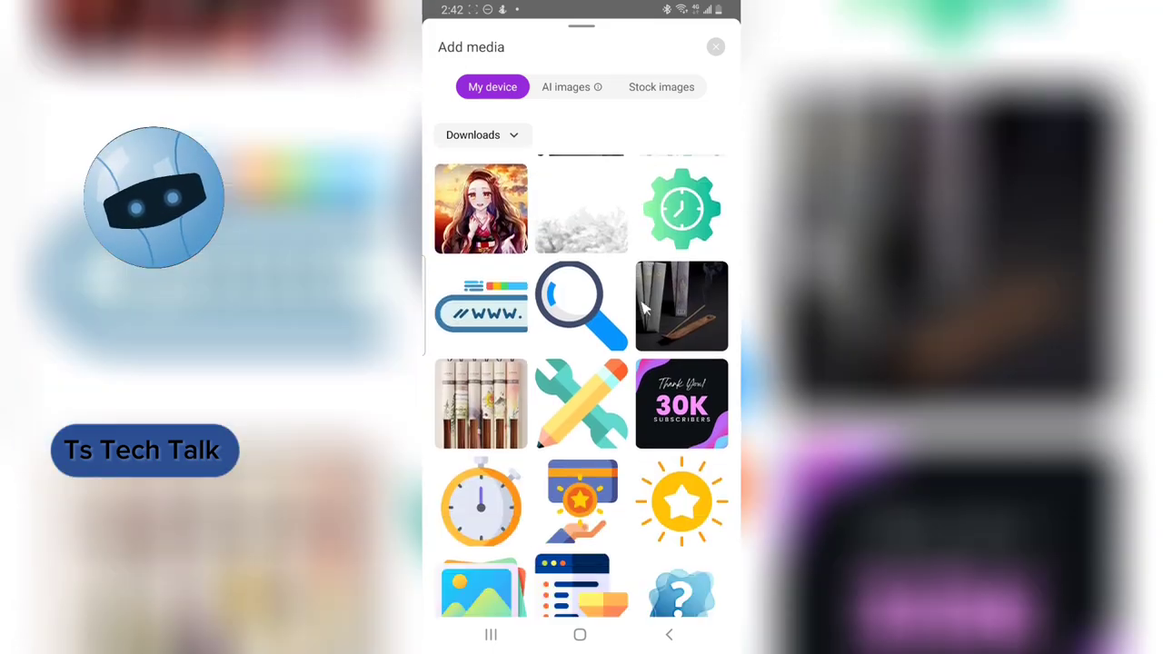
scroll(650, 309, down, 15)
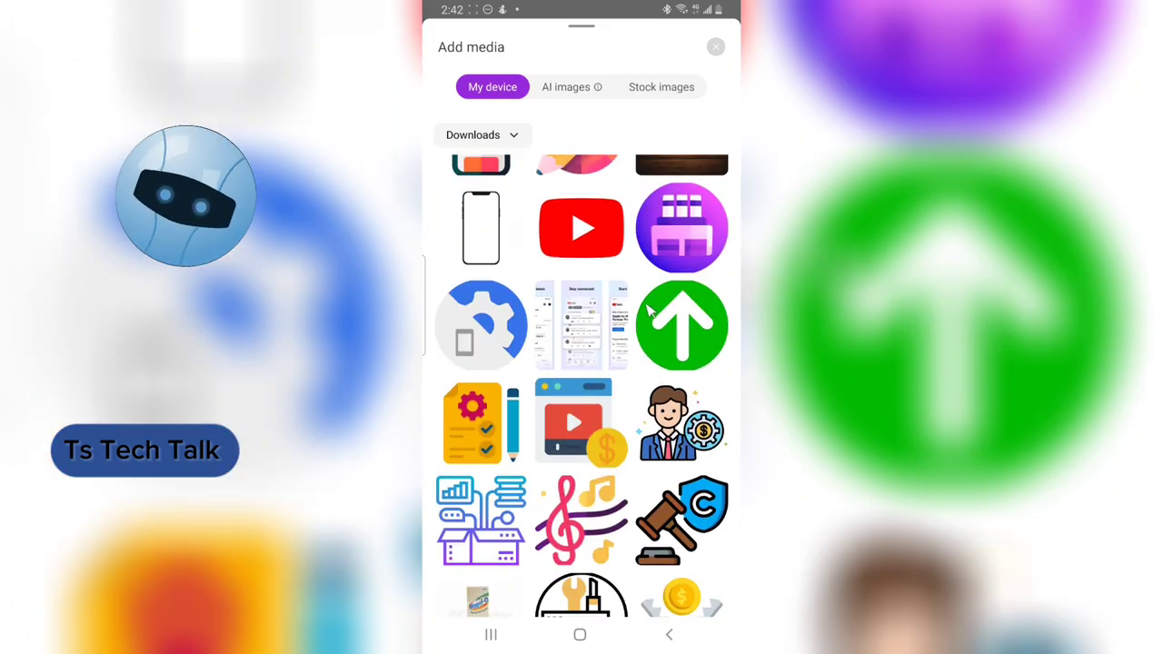
scroll(650, 309, down, 15)
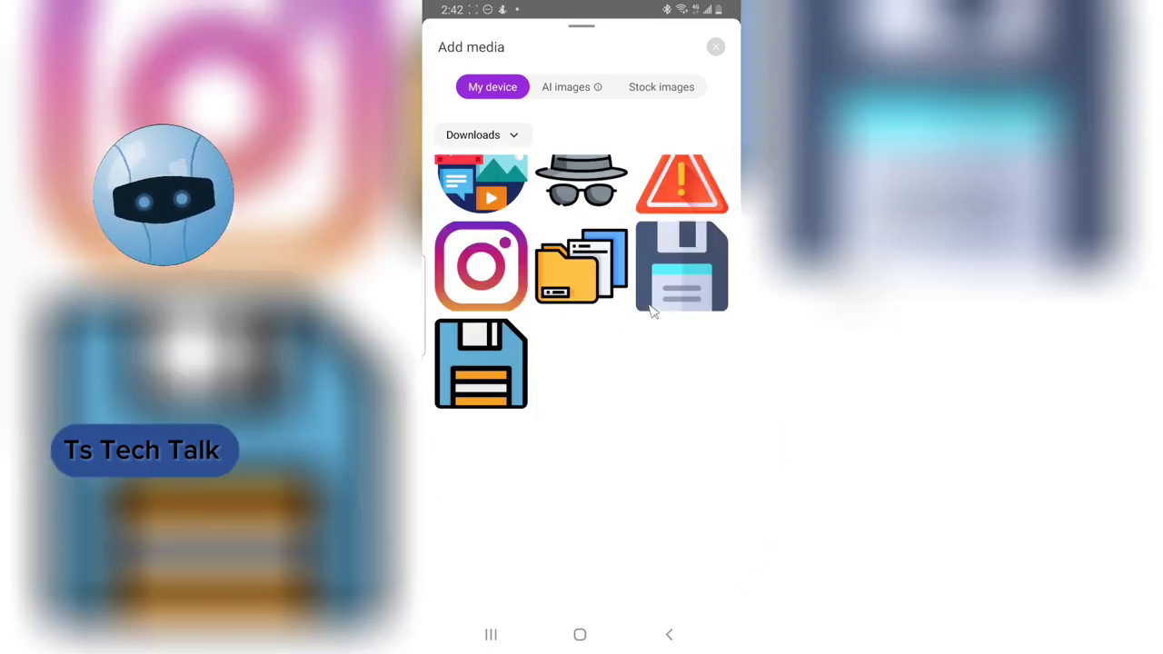
scroll(650, 309, up, 2)
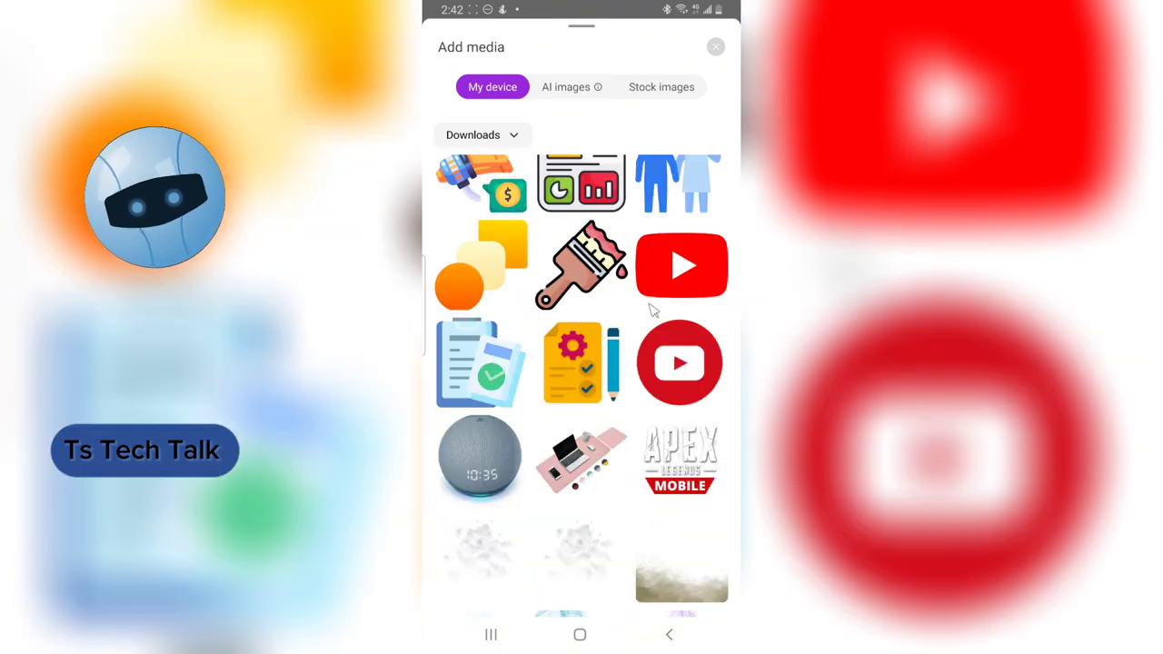
scroll(649, 306, down, 6)
click(592, 367)
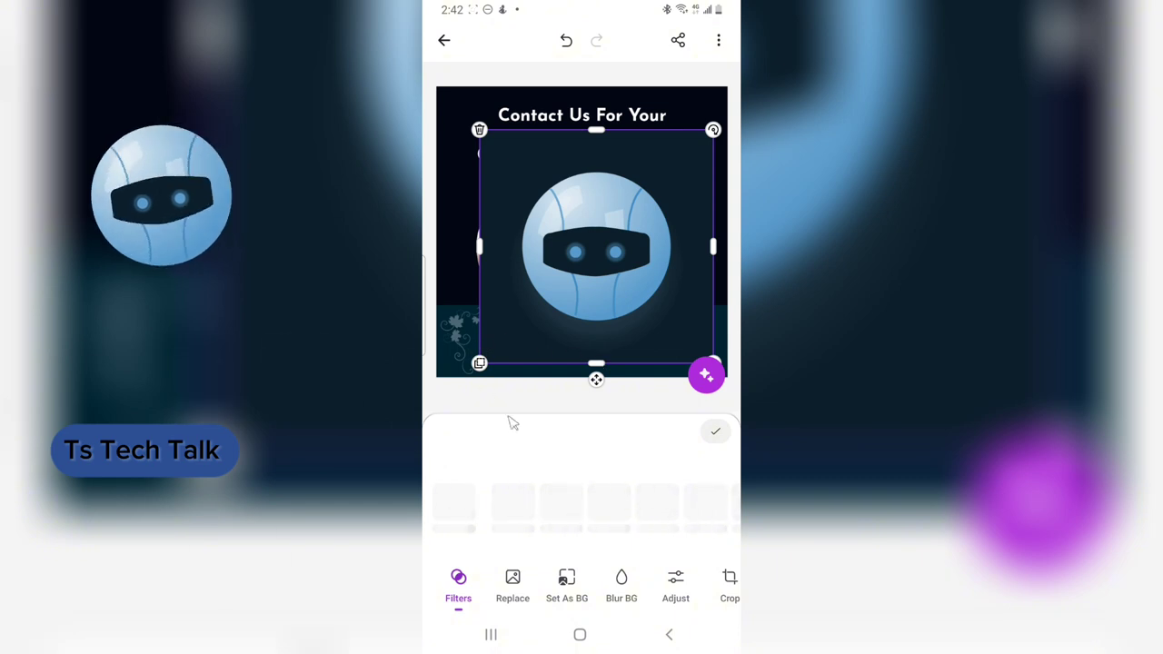
Step: Remove the dark background from the robot logo image and finish editing it
drag(695, 588, 511, 613)
drag(682, 588, 568, 588)
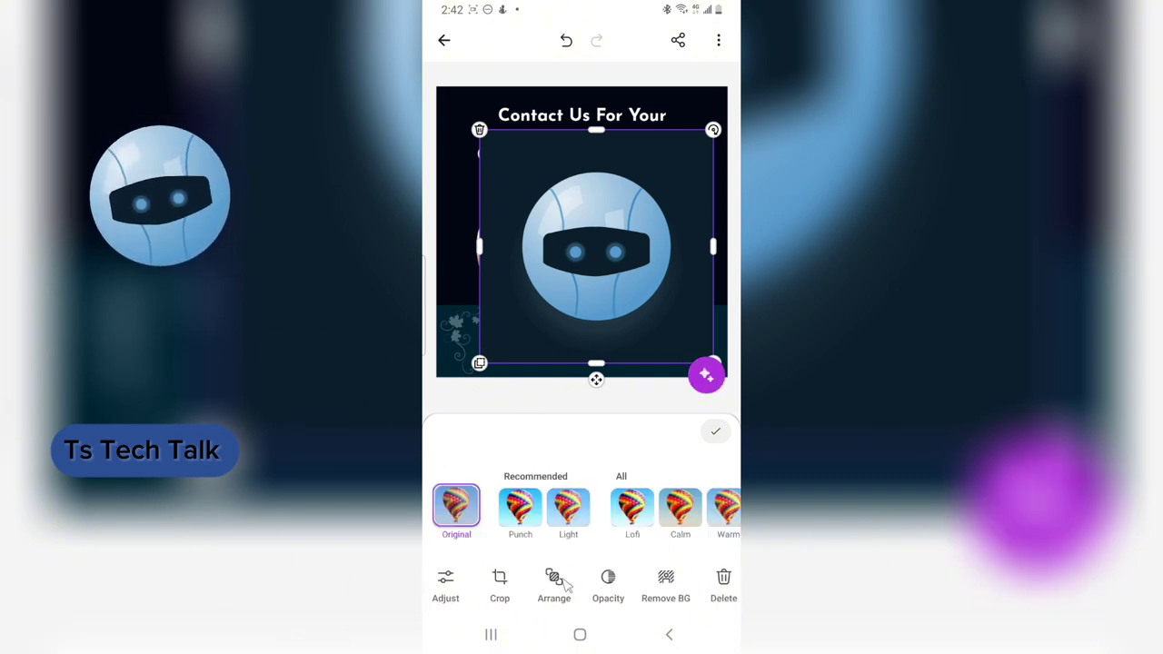
click(666, 586)
click(621, 504)
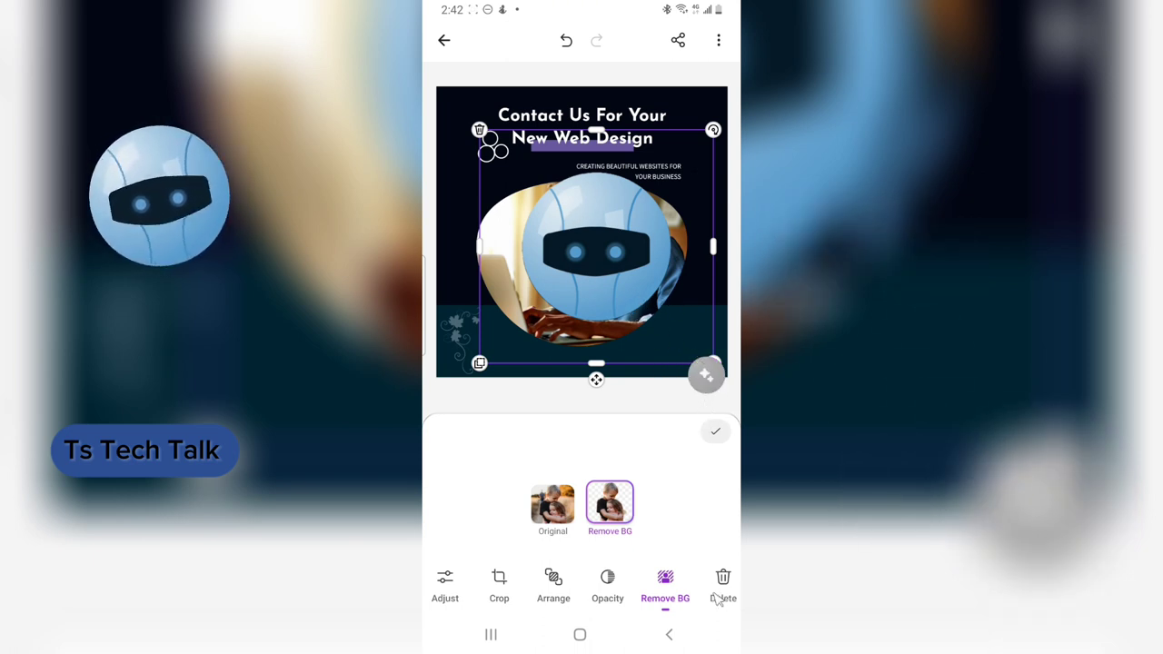
click(716, 433)
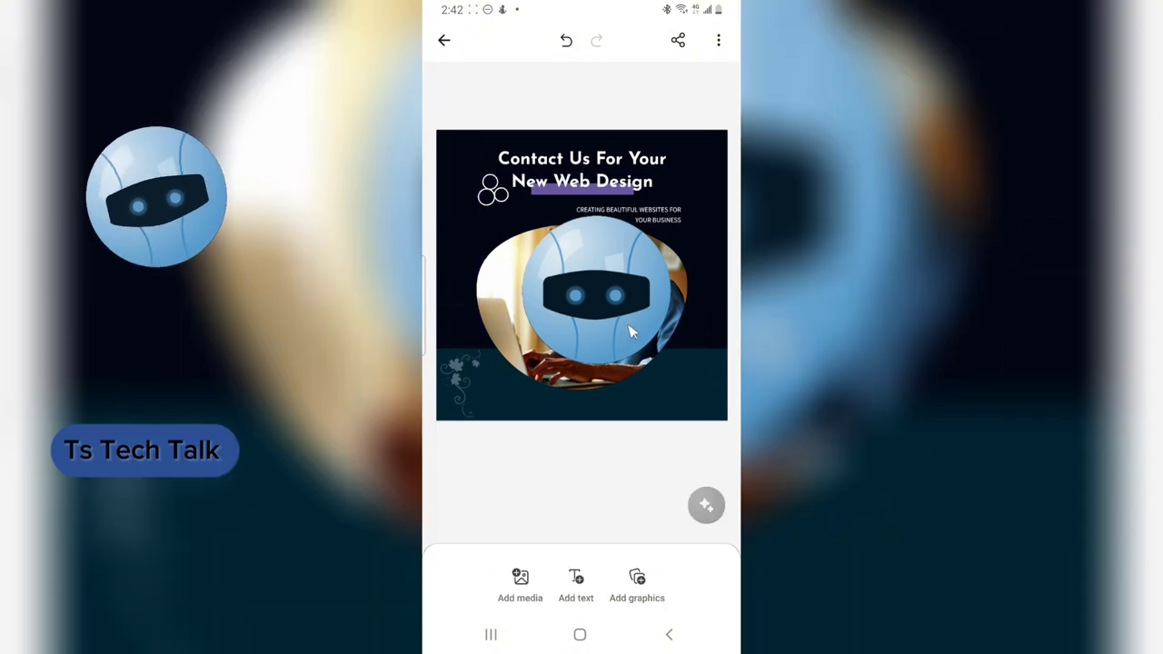
Step: Shrink the robot logo to about a quarter of its size, place it over the photo's lower-right edge, and deselect it
click(634, 333)
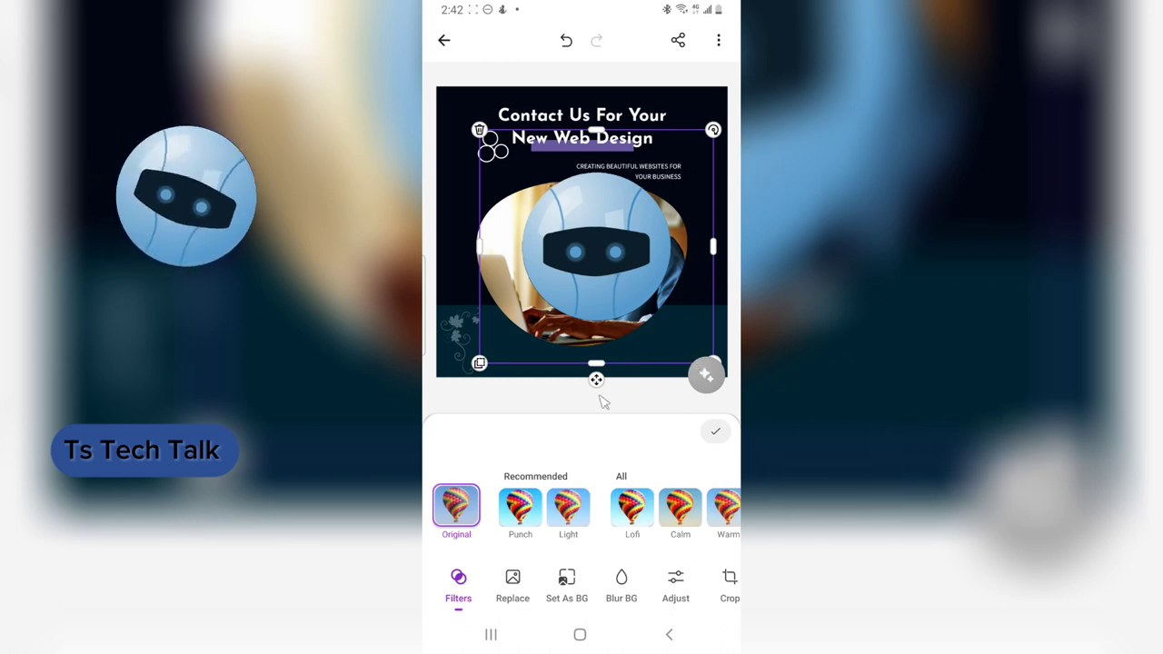
drag(596, 382, 567, 356)
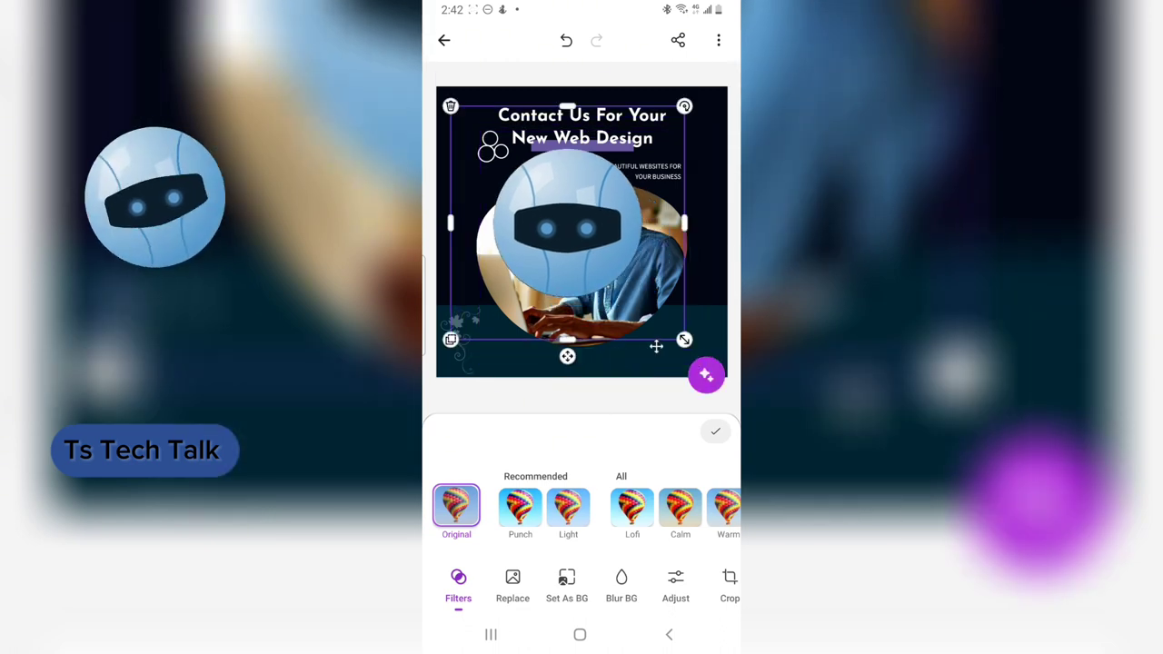
drag(684, 340, 668, 308)
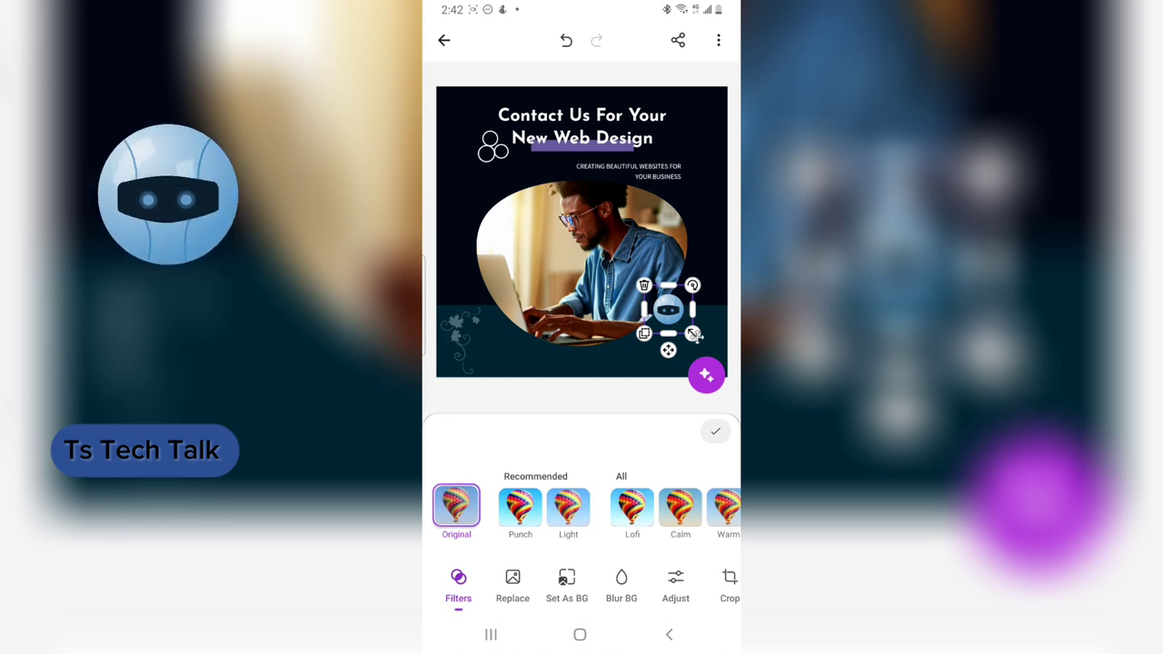
mouse_move(696, 338)
mouse_down()
mouse_move(705, 347)
mouse_move(686, 332)
mouse_up()
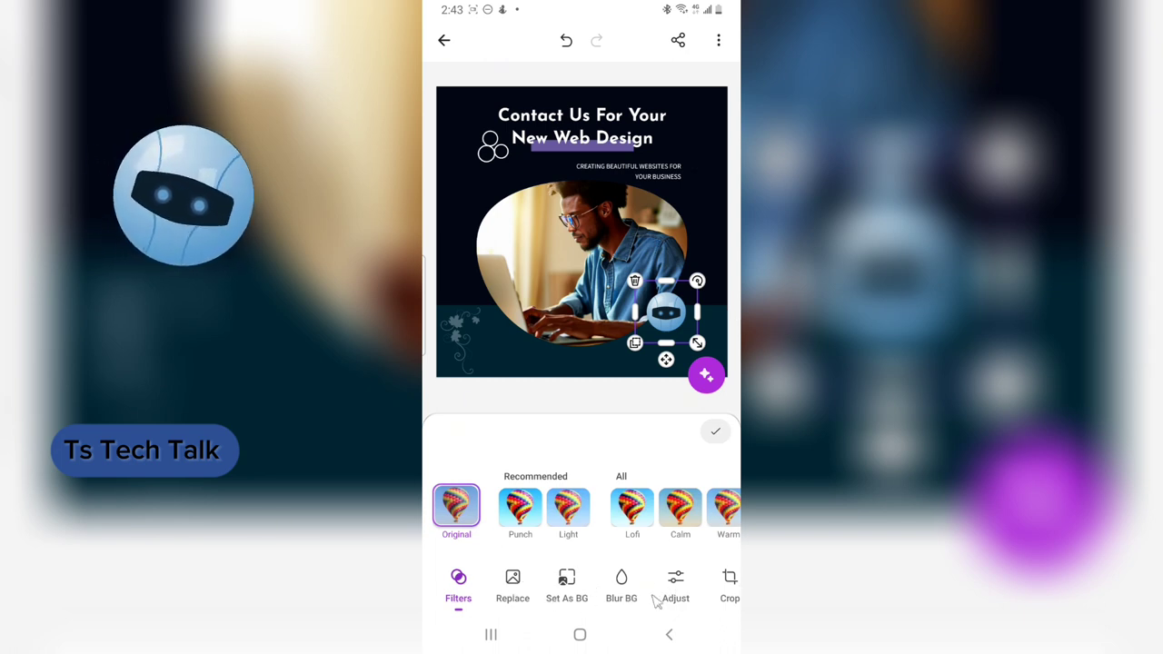
scroll(657, 607, right, 3)
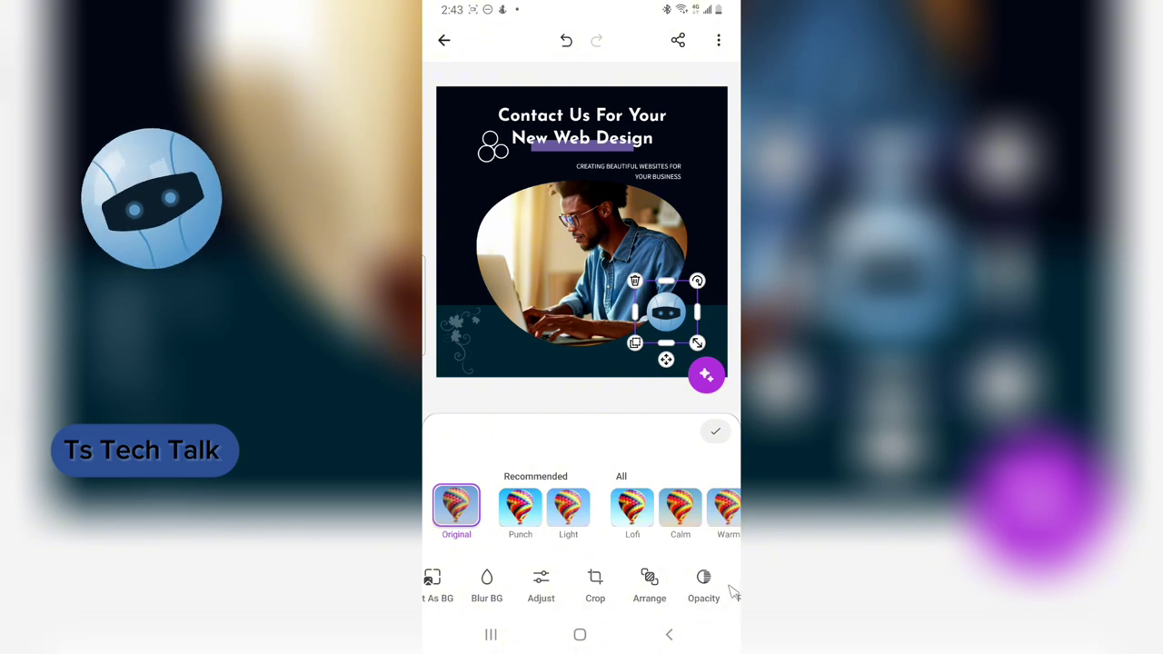
scroll(734, 592, right, 3)
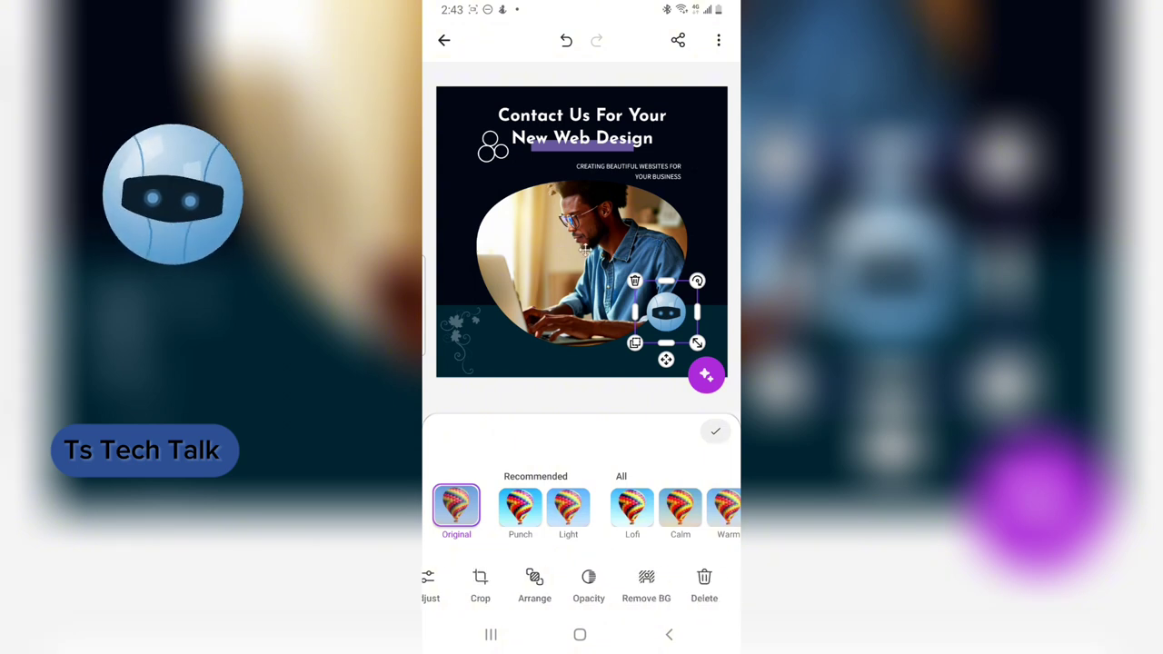
click(452, 186)
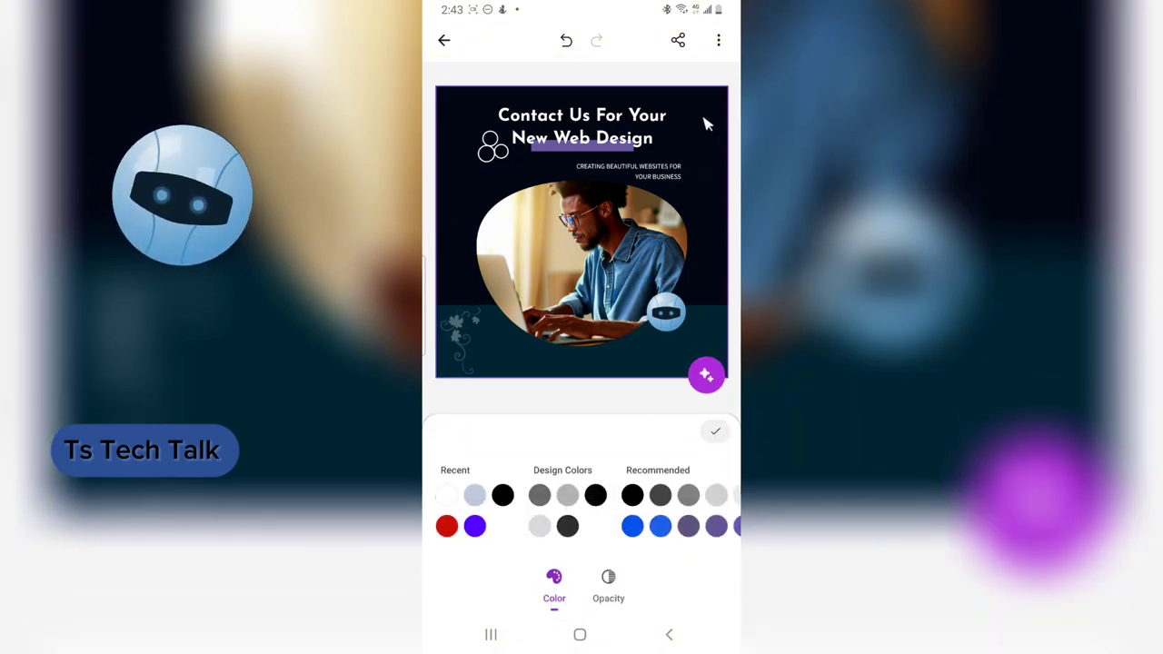
Step: Download the design to the phone as a PNG with the watermark removed, and dismiss the save confirmation
click(678, 43)
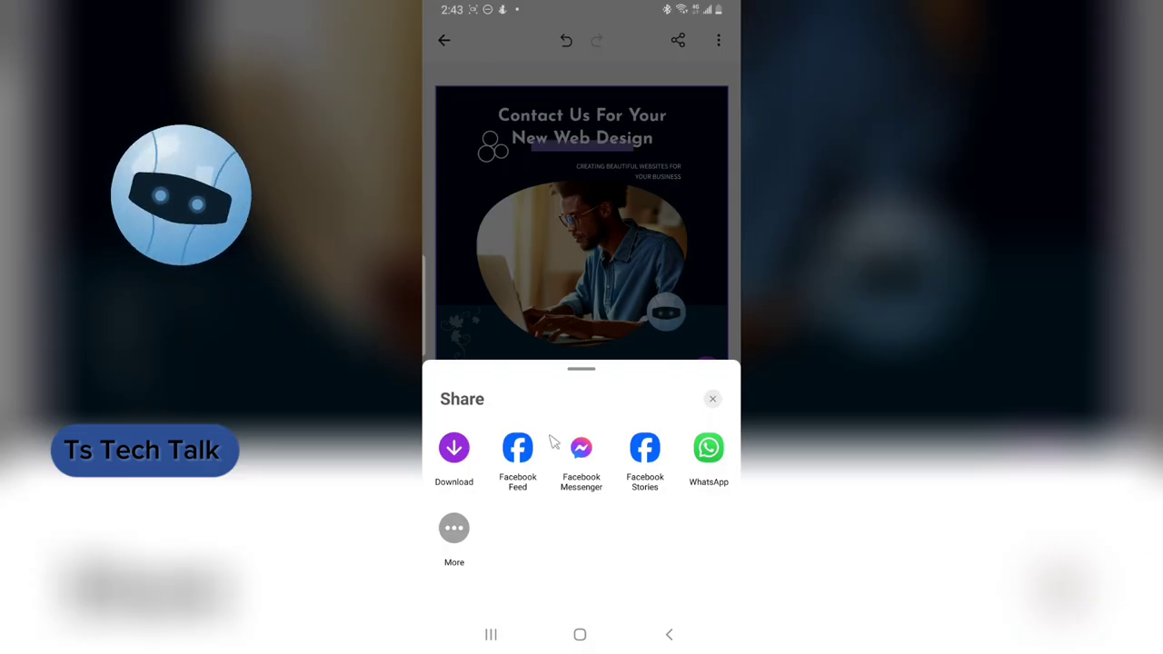
click(454, 448)
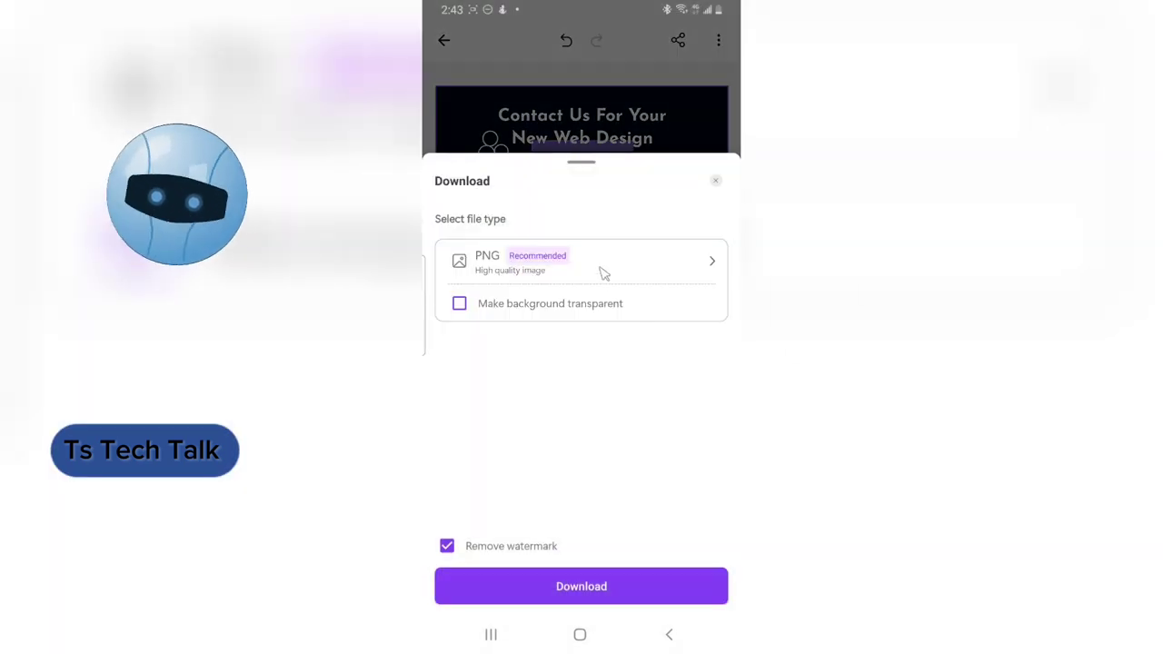
click(582, 593)
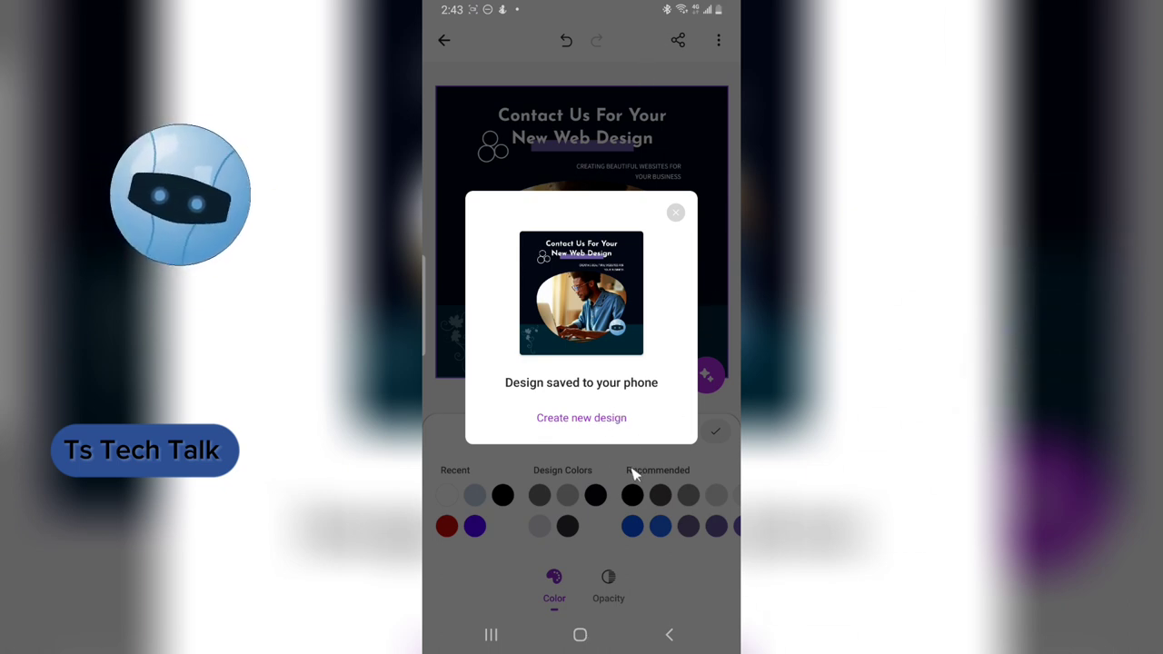
click(675, 213)
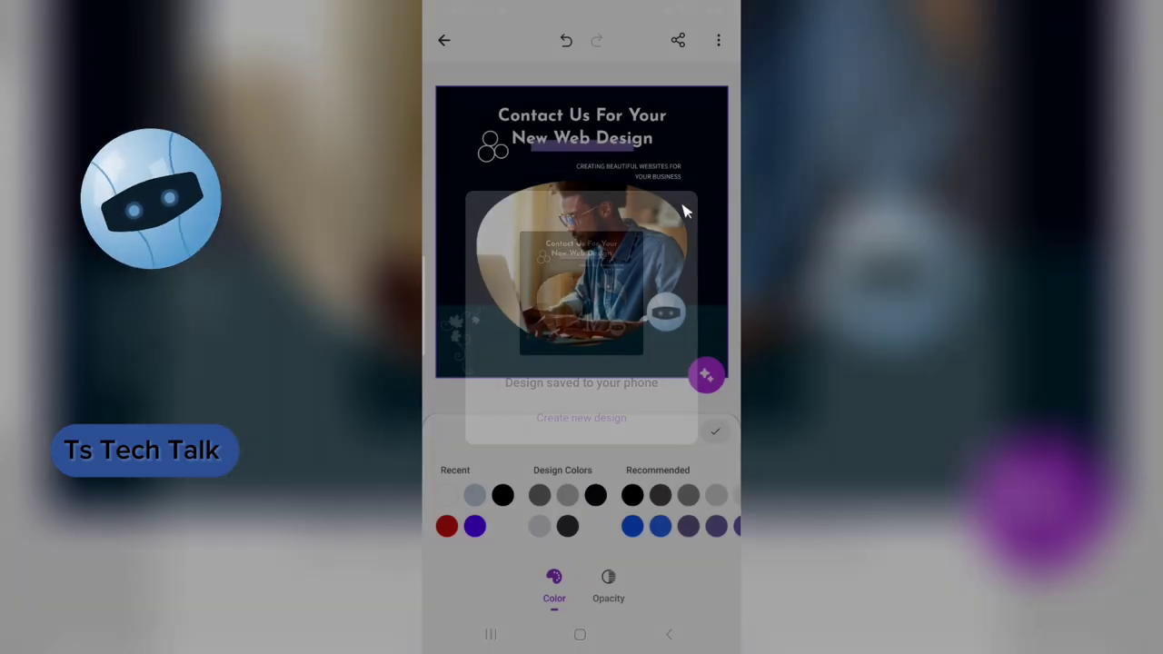
Step: Share the design to Facebook's News Feed from the phone's full list of sharing apps, opening it as a post draft
click(679, 41)
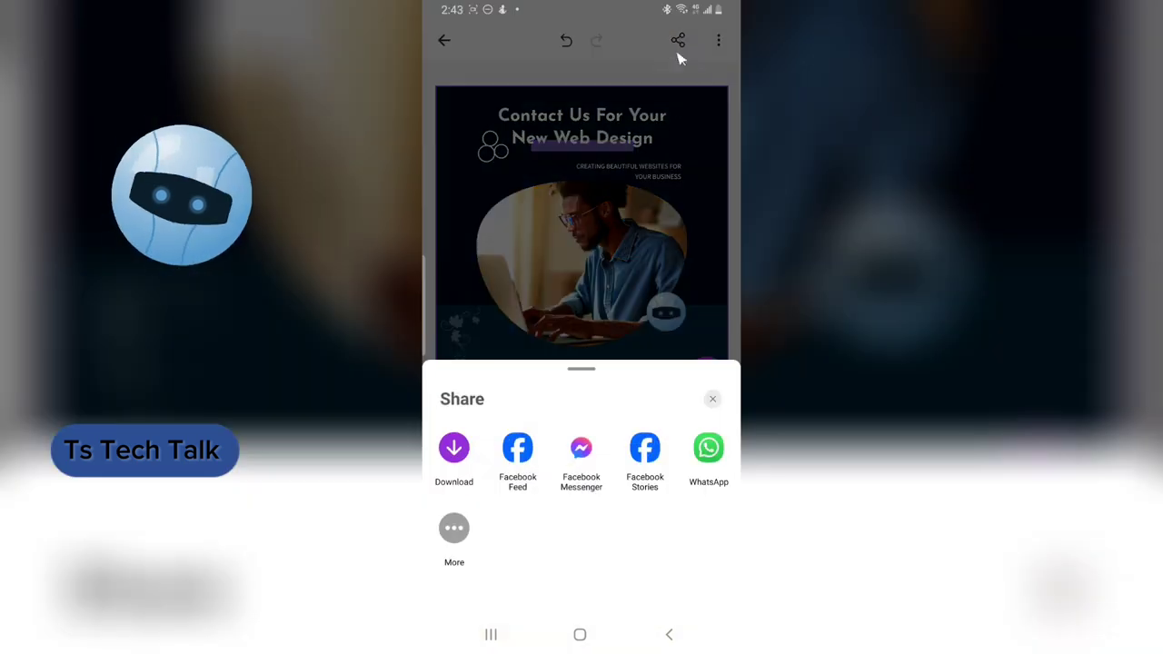
click(450, 536)
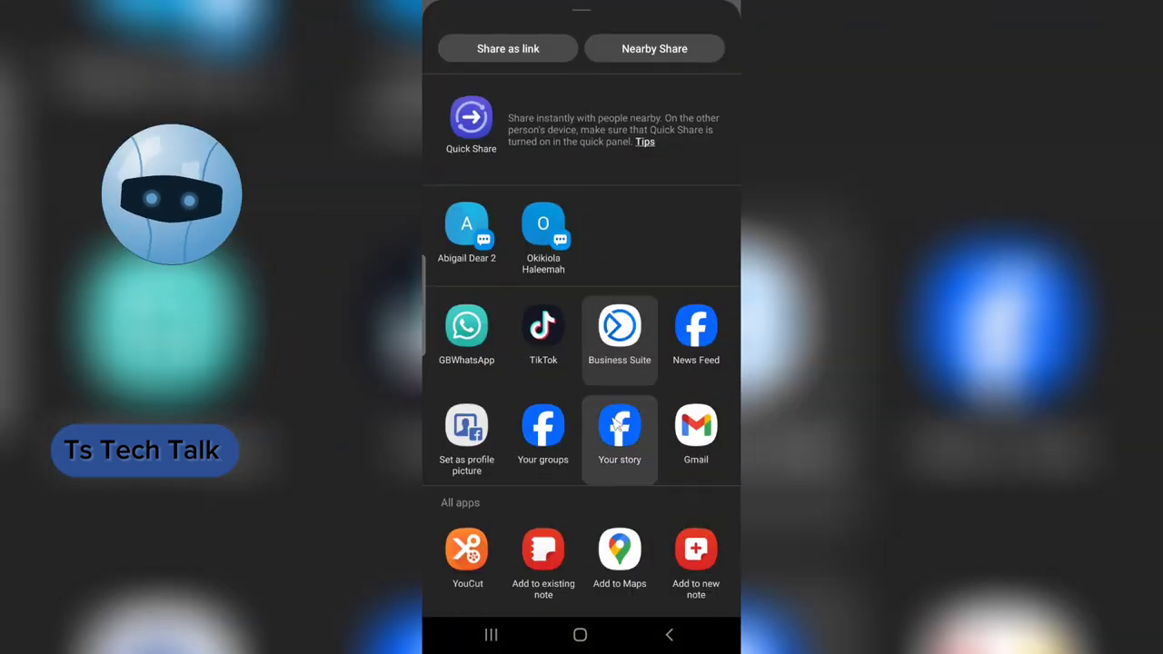
scroll(636, 383, down, 2)
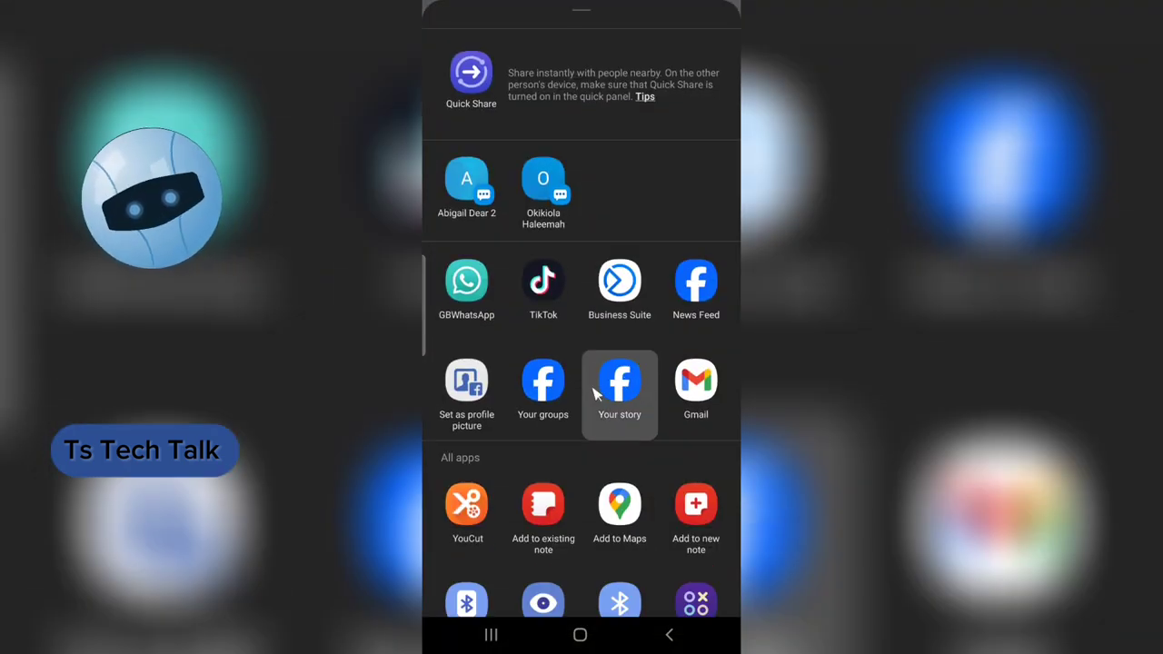
scroll(707, 304, down, 10)
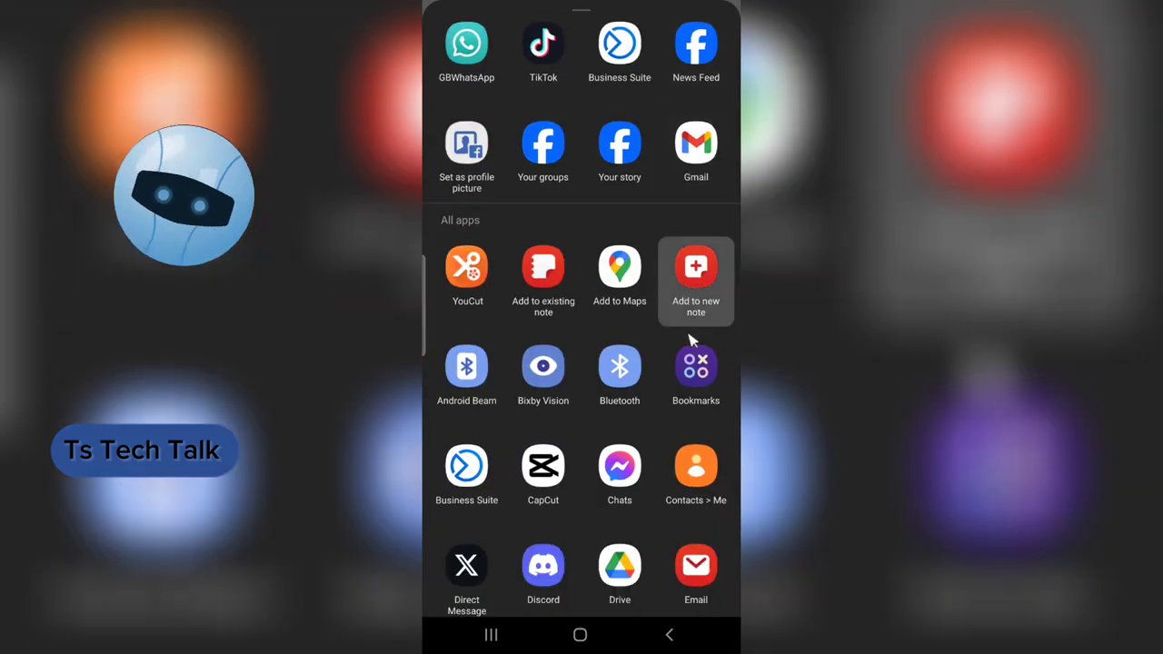
scroll(693, 337, down, 6)
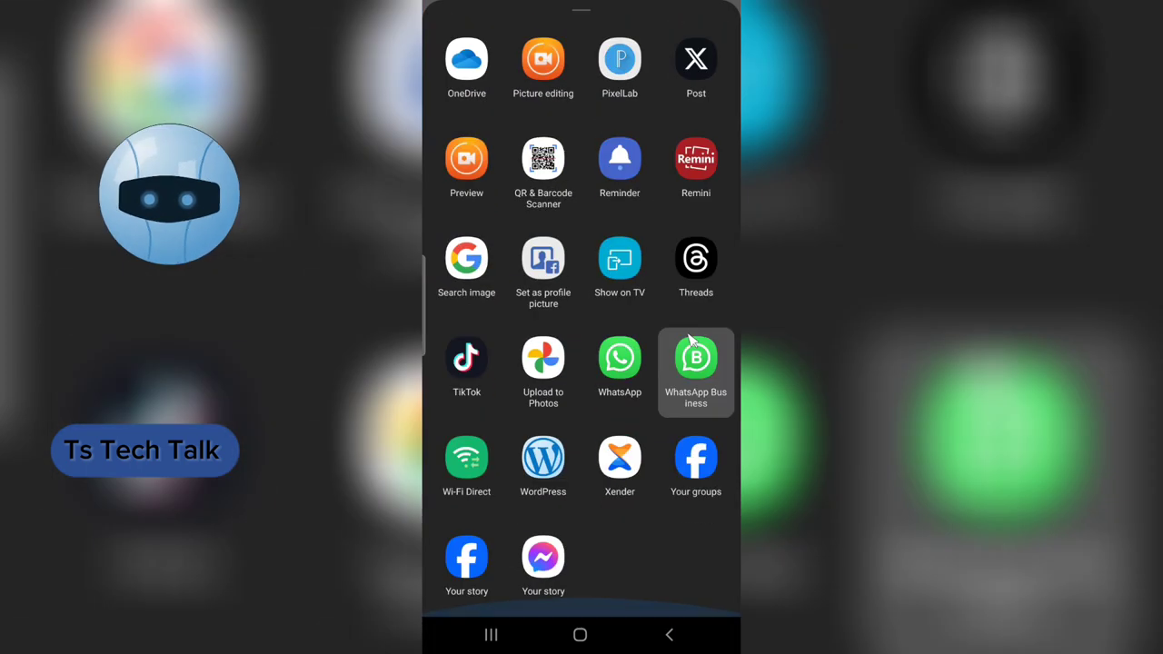
scroll(663, 345, up, 15)
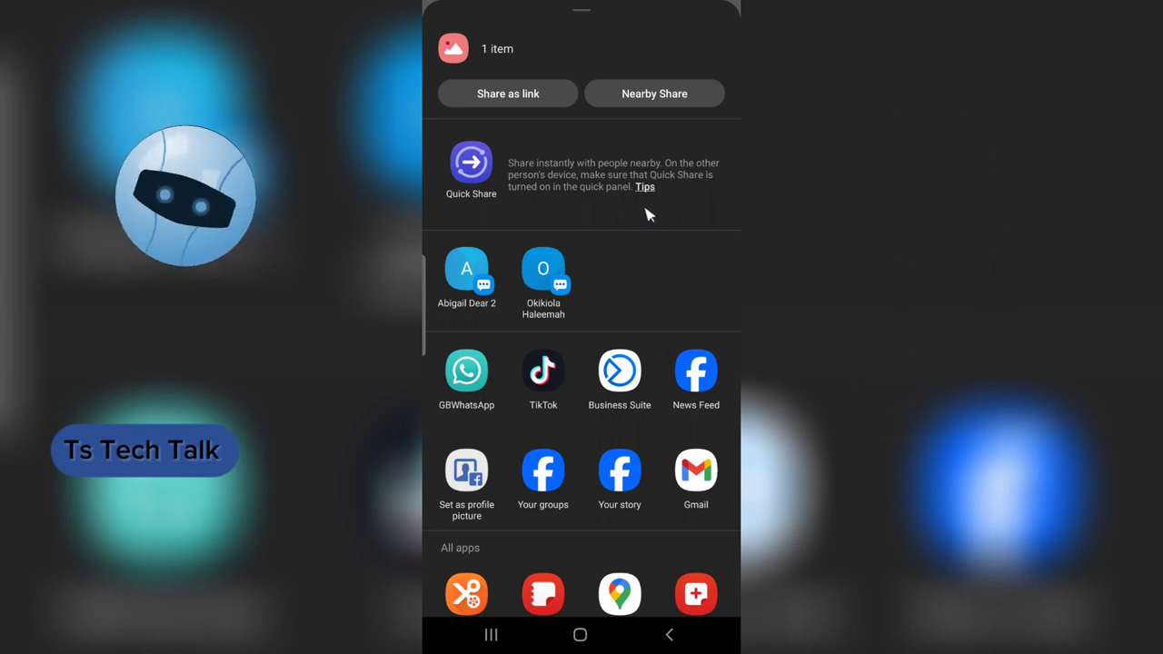
scroll(693, 257, down, 5)
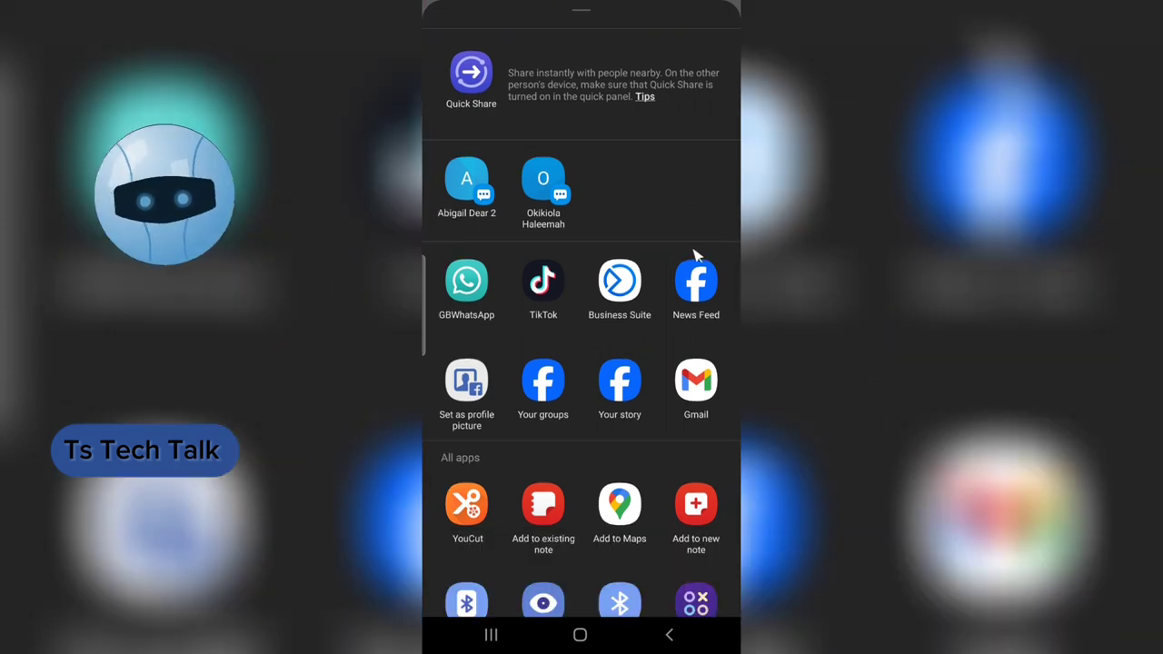
scroll(717, 295, down, 2)
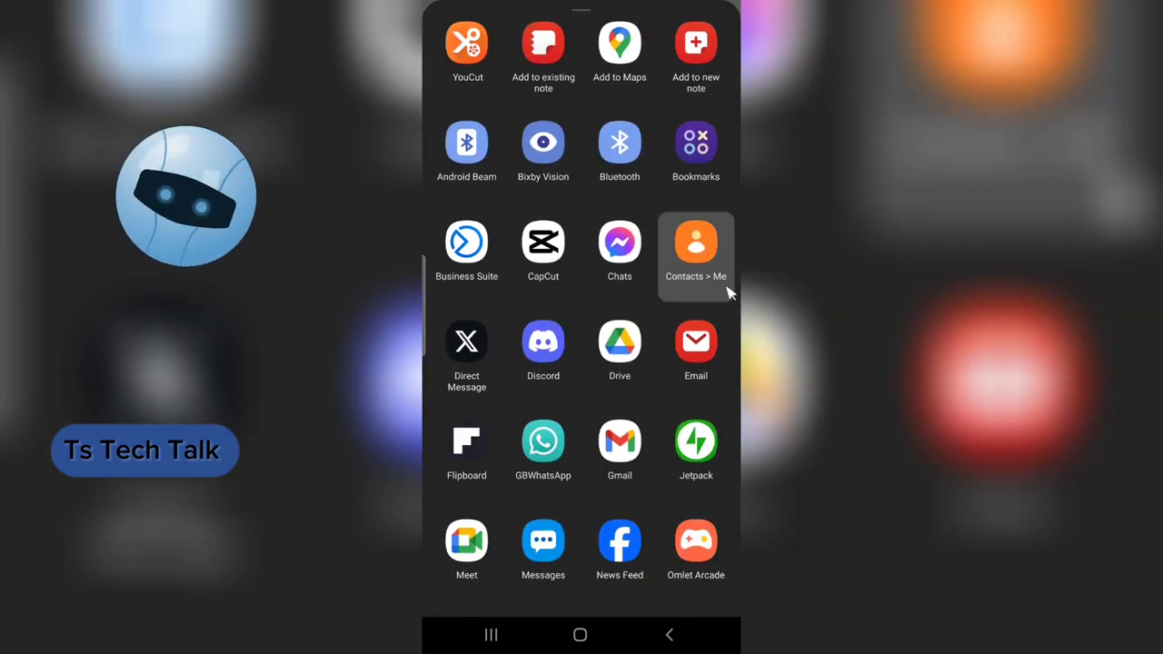
scroll(726, 292, up, 3)
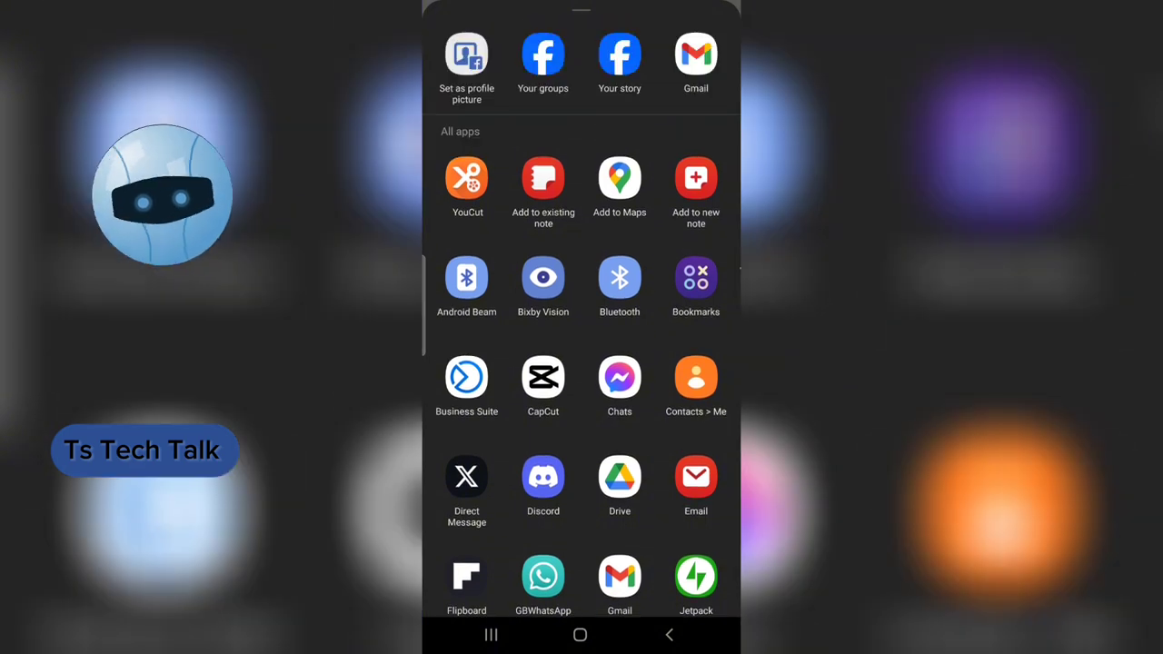
scroll(709, 272, up, 3)
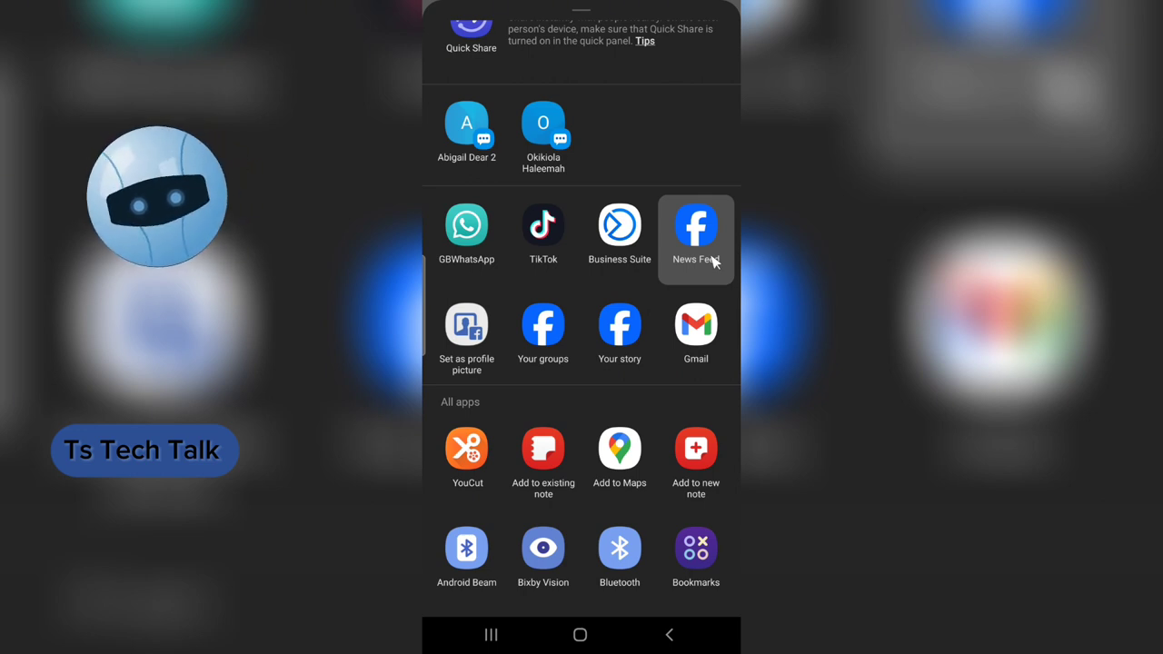
click(713, 262)
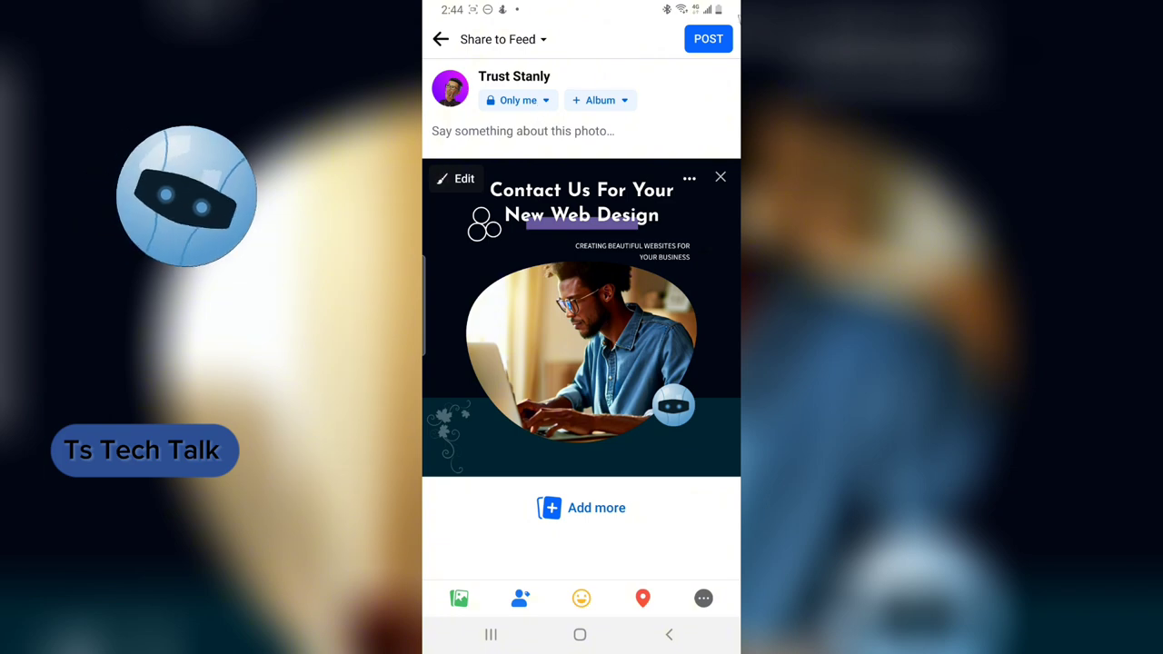
Step: Publish the web design photo post on Facebook, and open the phone Gallery's pictures view
click(708, 41)
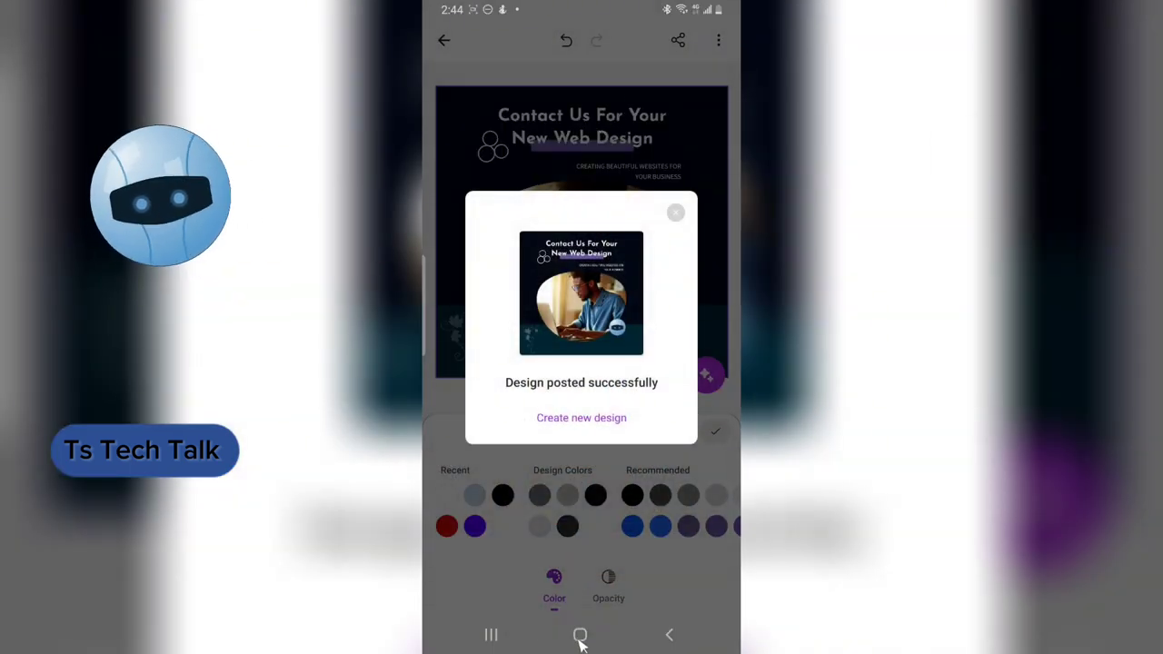
click(580, 635)
drag(648, 384, 550, 324)
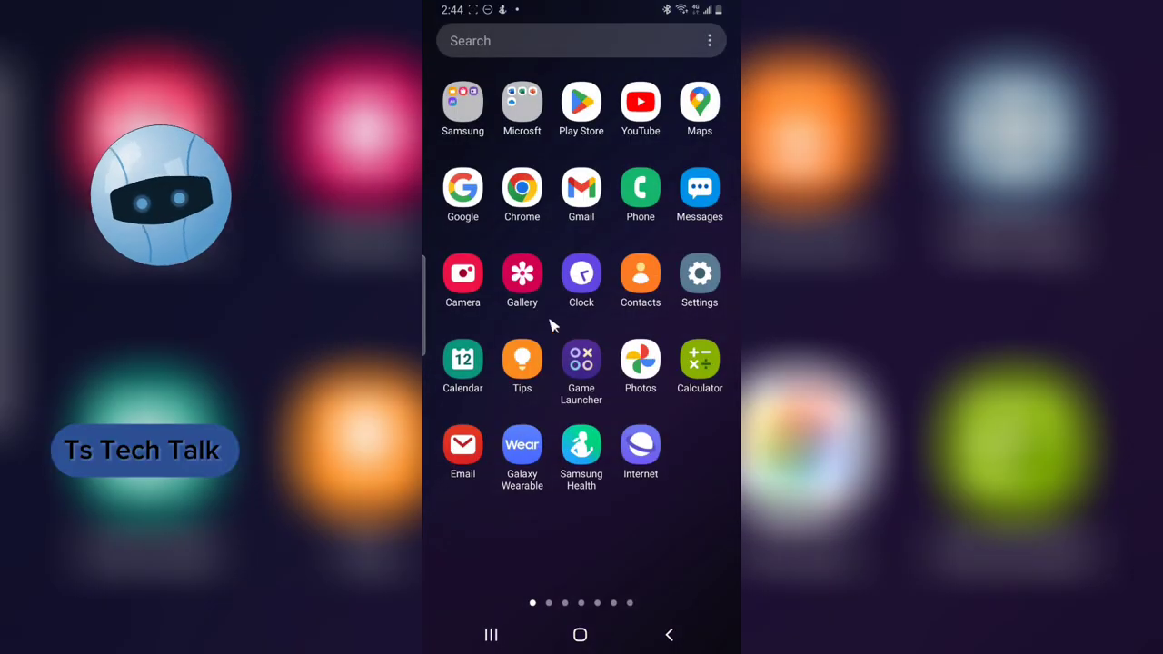
click(523, 277)
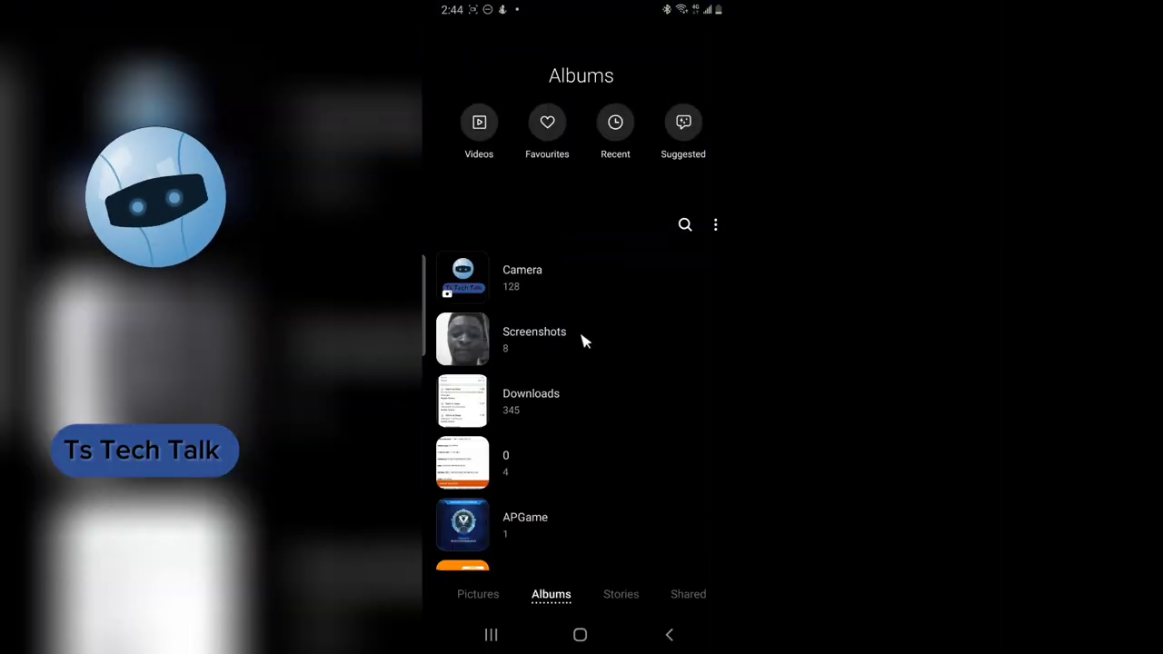
click(484, 596)
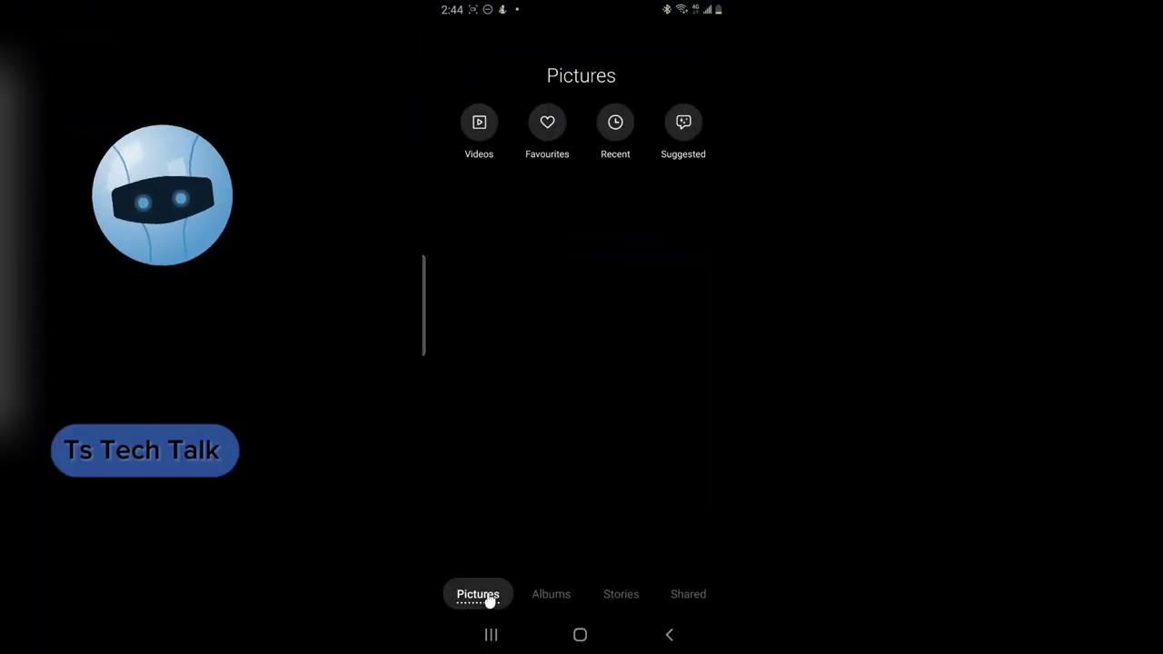
Step: Open the Facebook app from the phone's app list and view the newly published web design post
click(581, 636)
drag(624, 403, 606, 193)
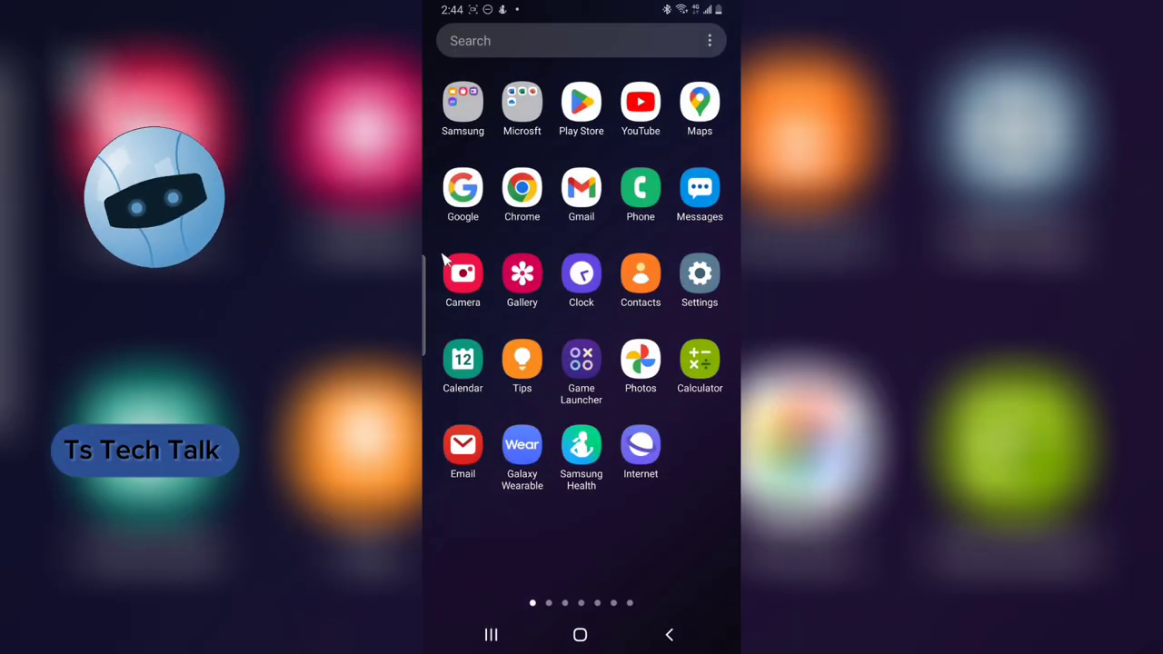
drag(672, 272, 472, 272)
drag(657, 242, 509, 247)
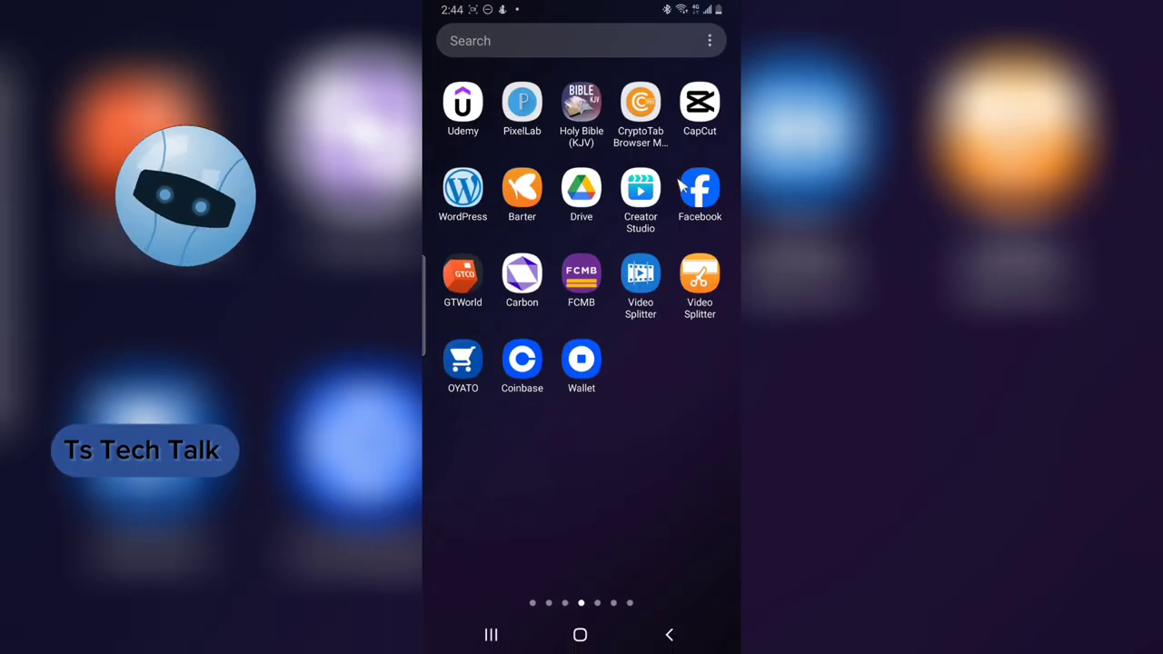
click(698, 188)
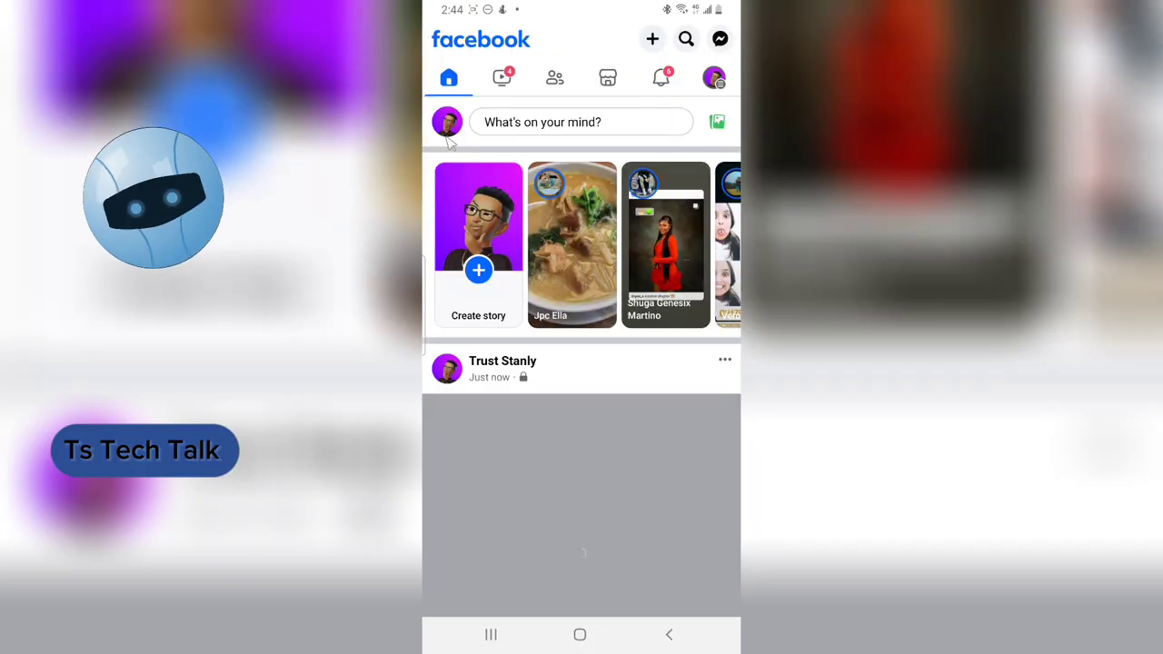
drag(599, 490, 600, 393)
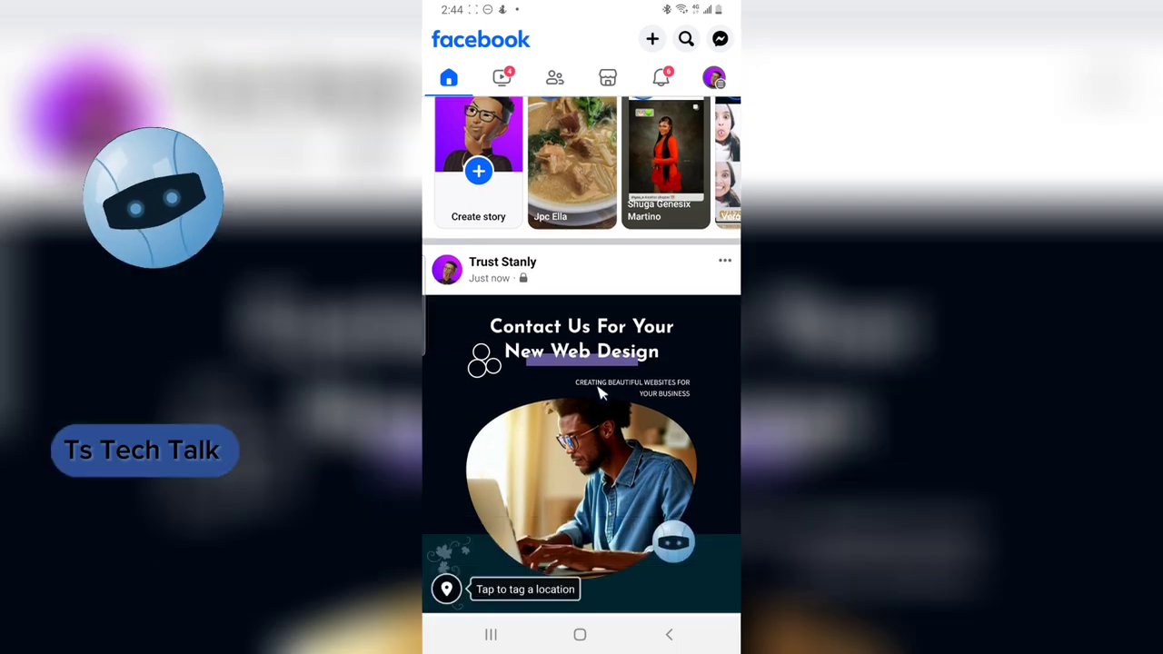
click(532, 282)
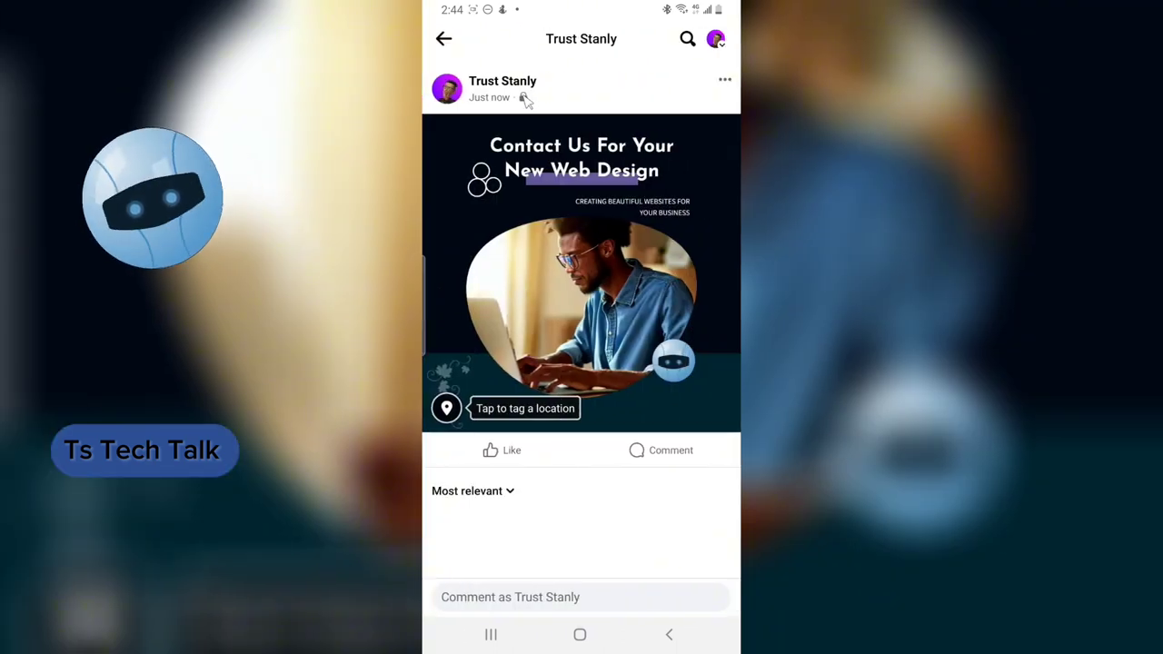
Step: Open the post's photo full screen and save it to the phone
click(724, 81)
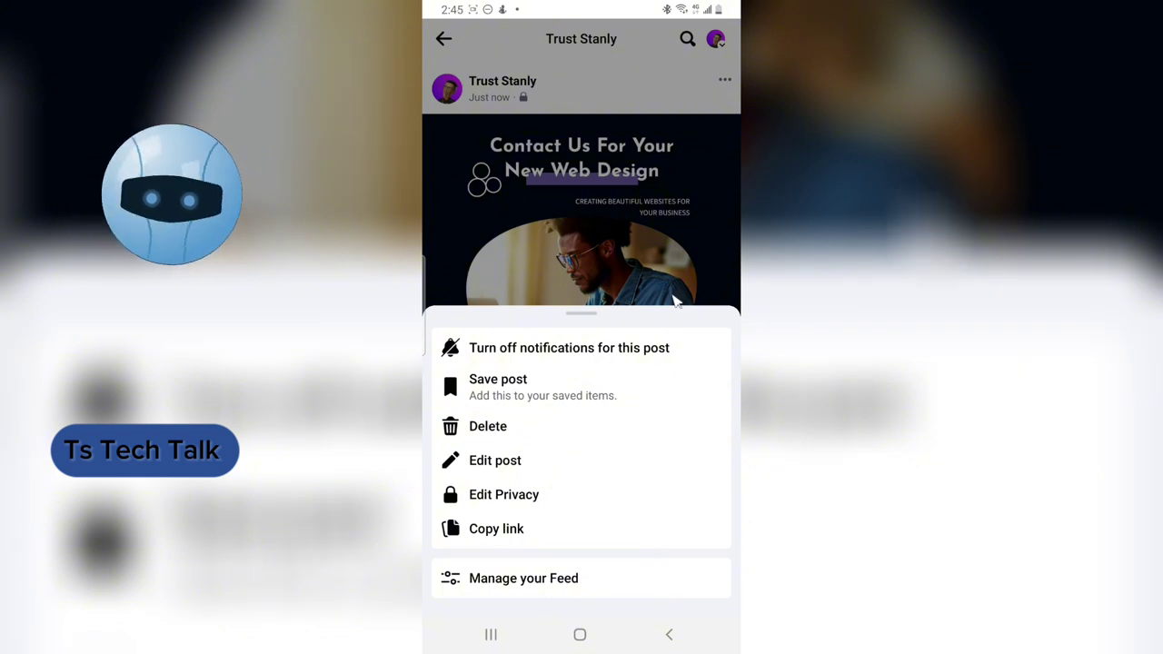
click(636, 215)
click(690, 264)
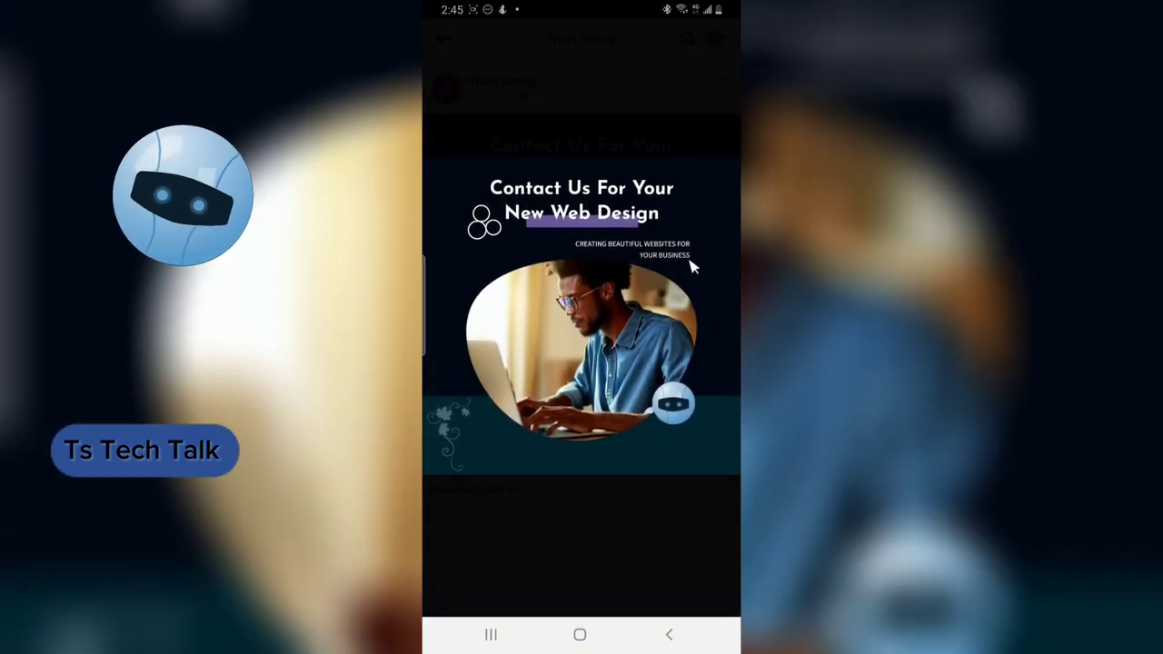
click(723, 41)
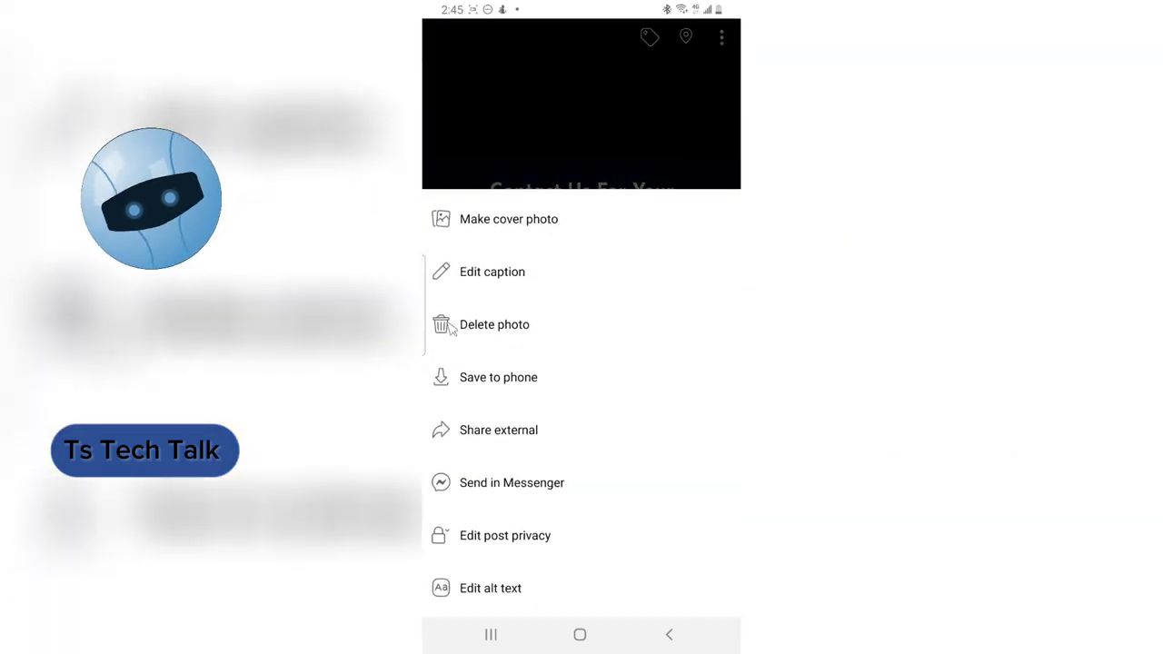
click(507, 382)
Step: Open the saved web design image in the phone's Gallery and inspect its details up close
click(581, 636)
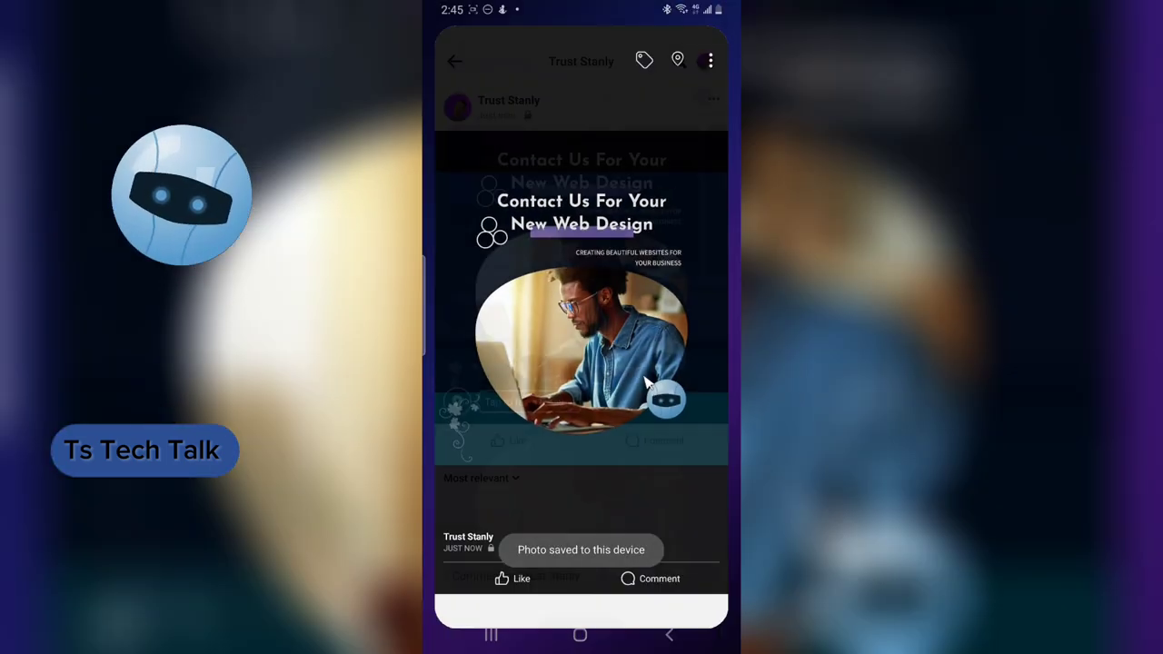
drag(644, 369, 615, 368)
mouse_move(545, 223)
mouse_down()
mouse_move(584, 223)
mouse_move(558, 228)
mouse_up()
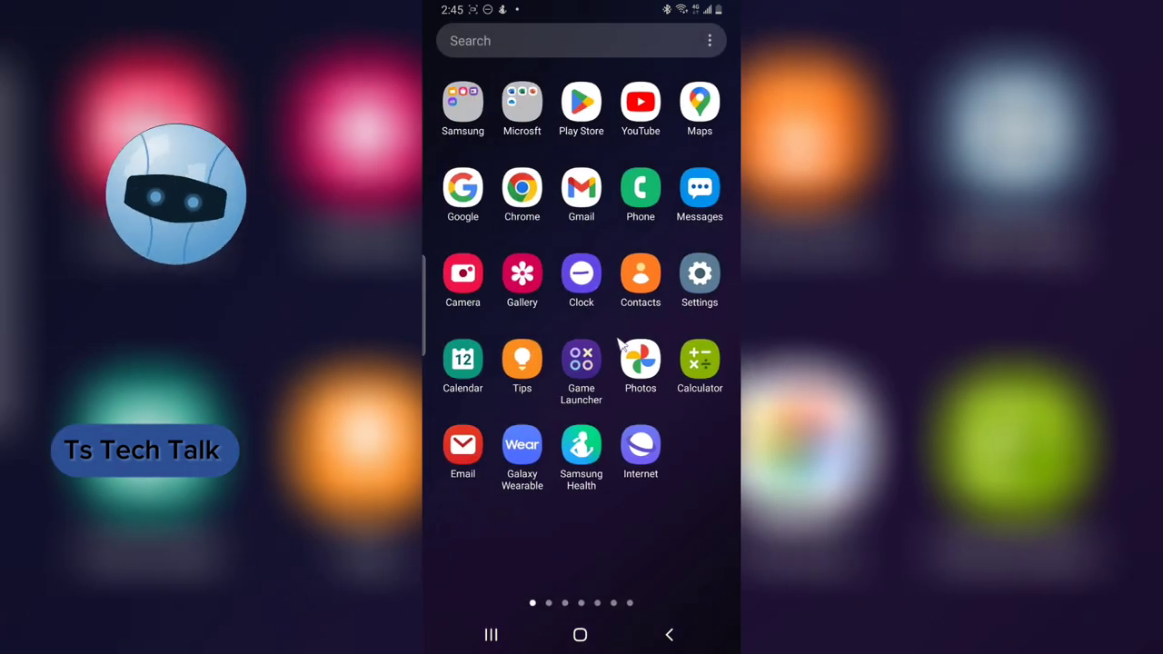
click(549, 289)
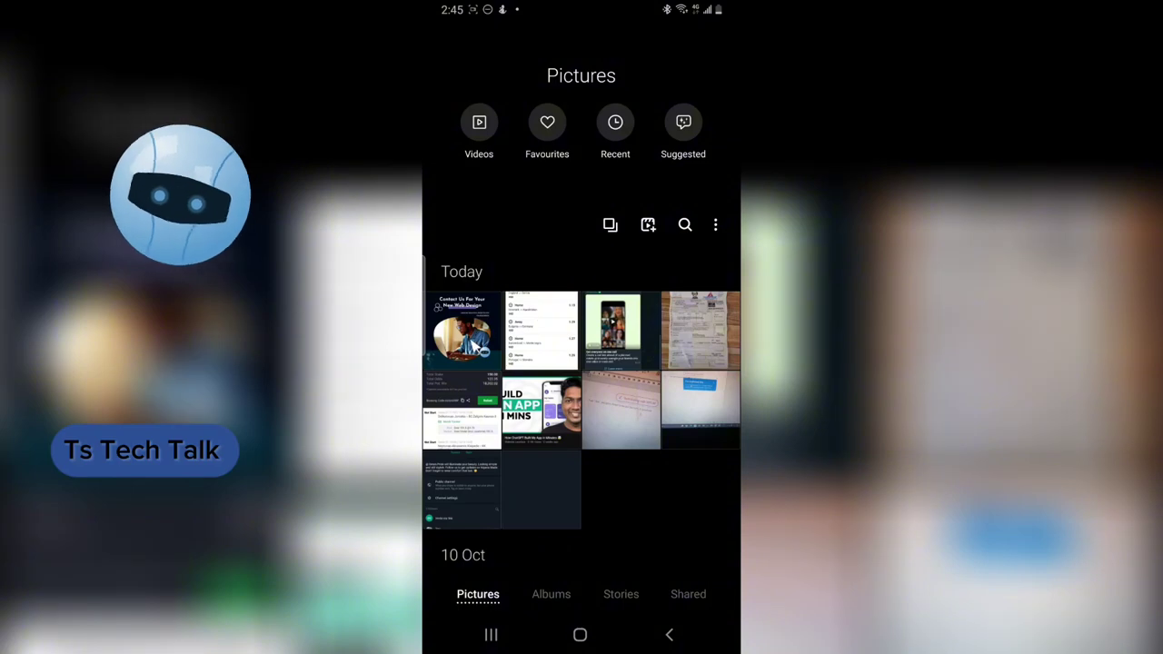
click(464, 329)
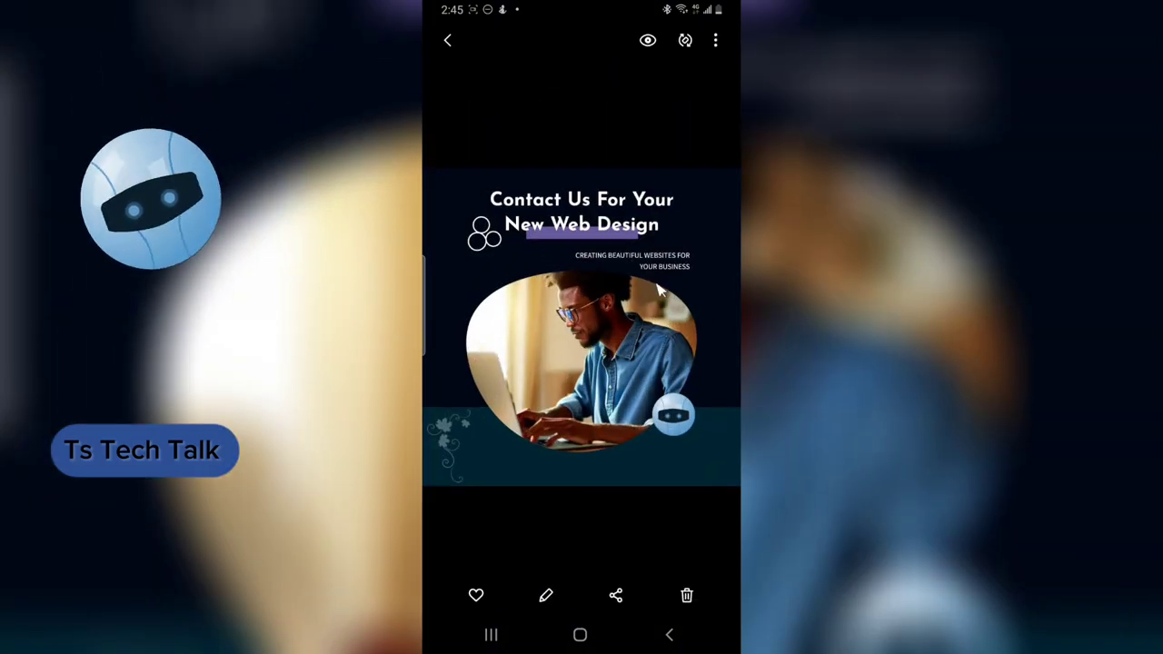
scroll(641, 271, up, 5)
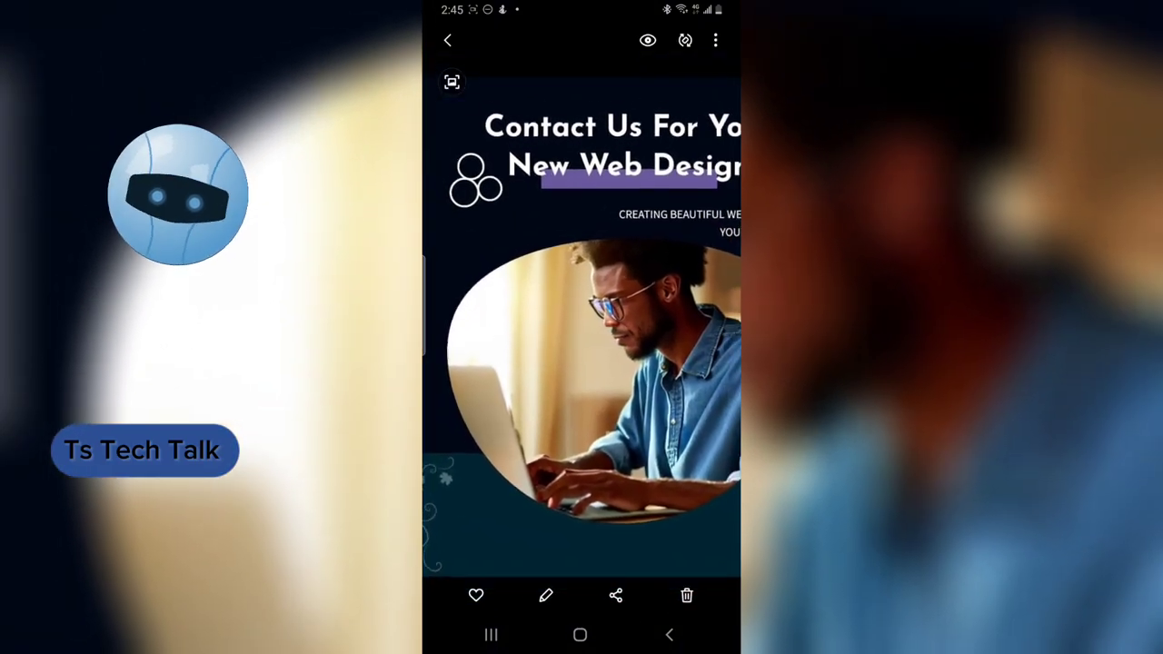
scroll(614, 258, up, 5)
scroll(521, 192, up, 2)
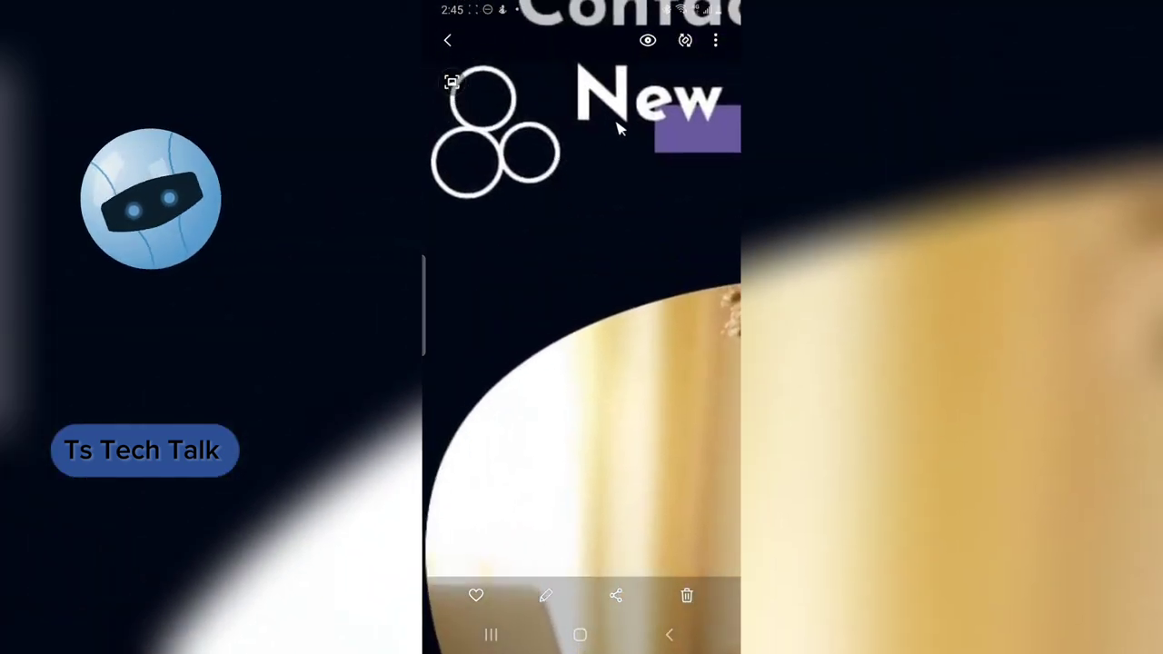
scroll(617, 128, down, 5)
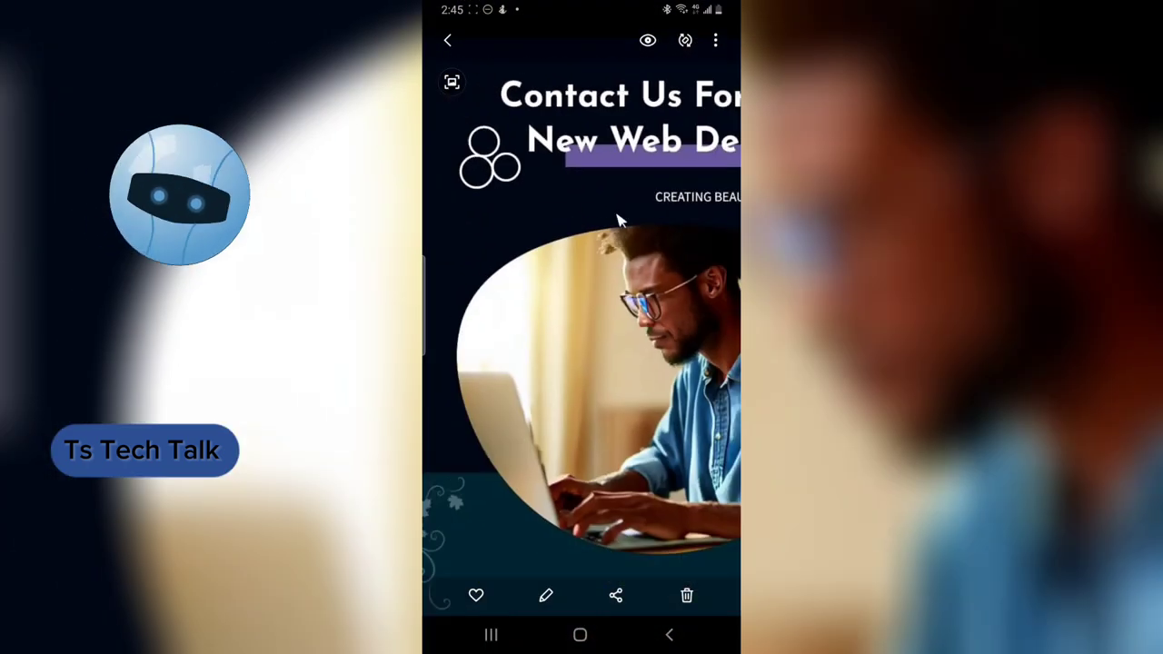
scroll(643, 201, down, 3)
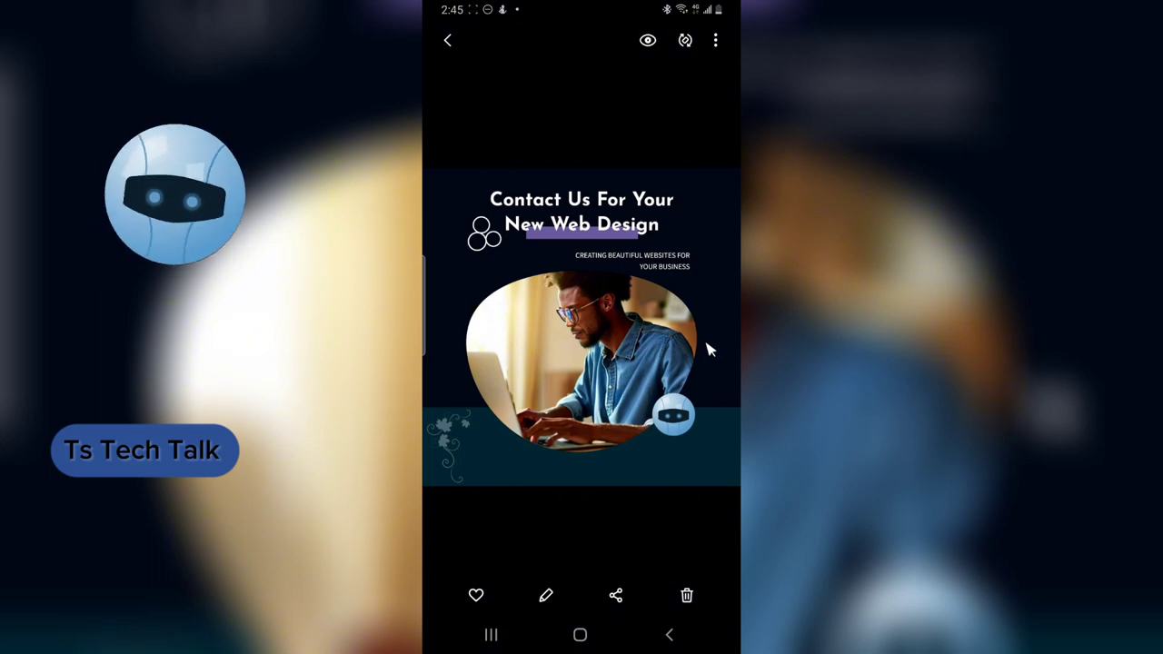
Step: Switch back to Microsoft Designer and dismiss the posting confirmation
click(490, 633)
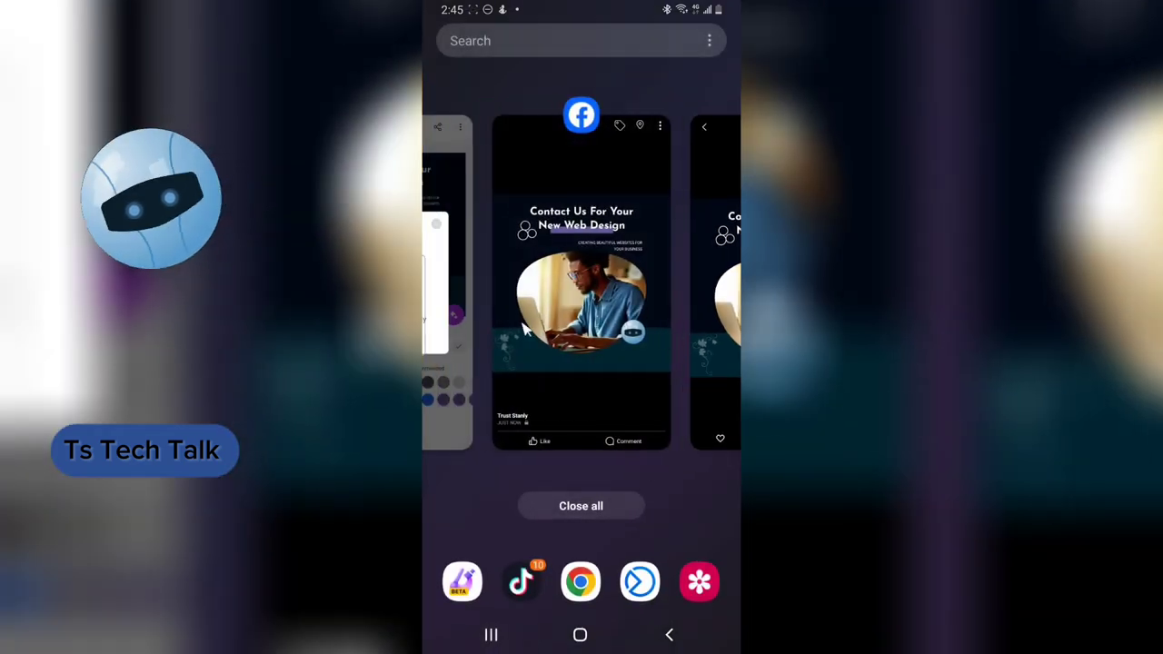
click(465, 300)
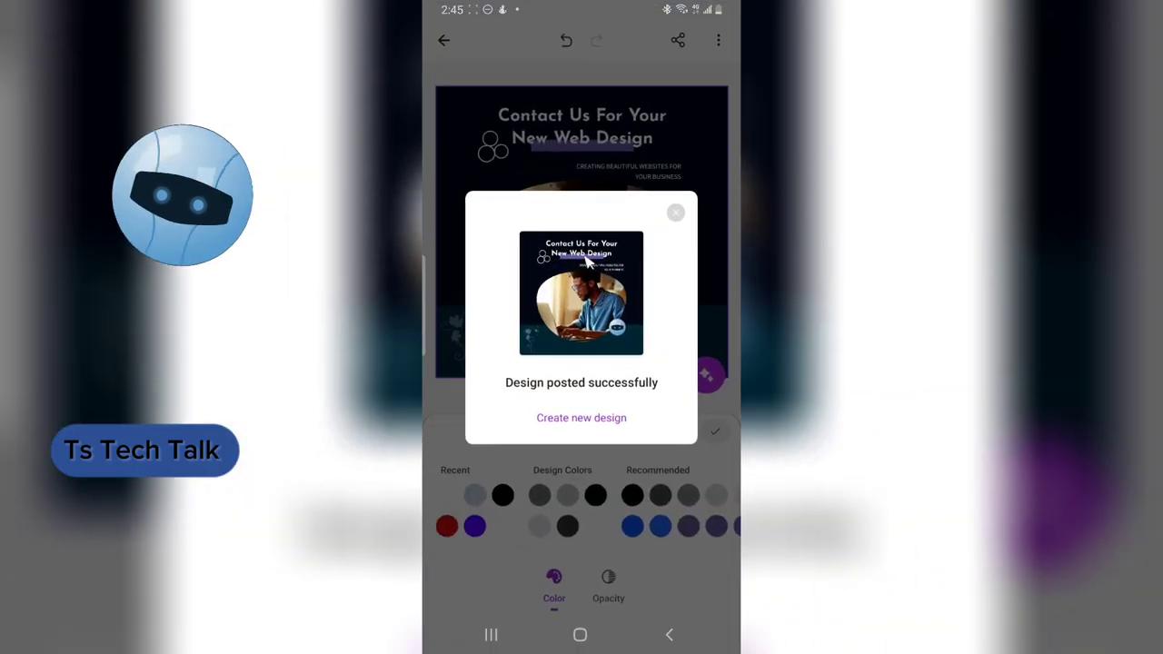
click(675, 213)
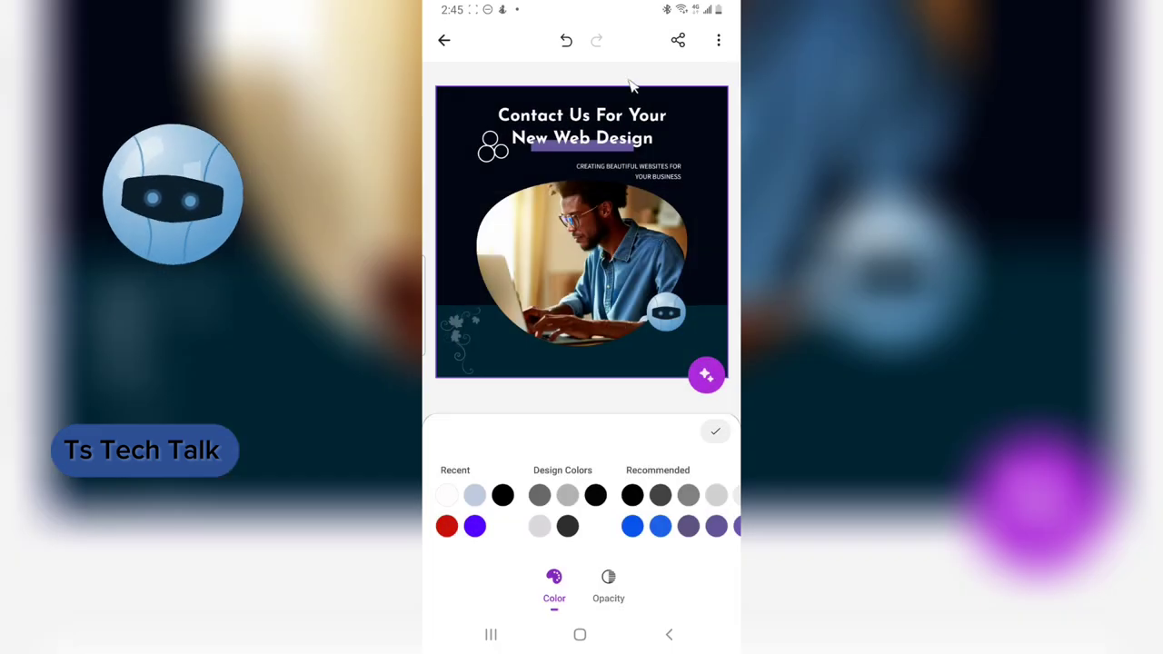
Step: Check the editor's additional options without choosing any, and leave the editor for the generated designs
click(719, 42)
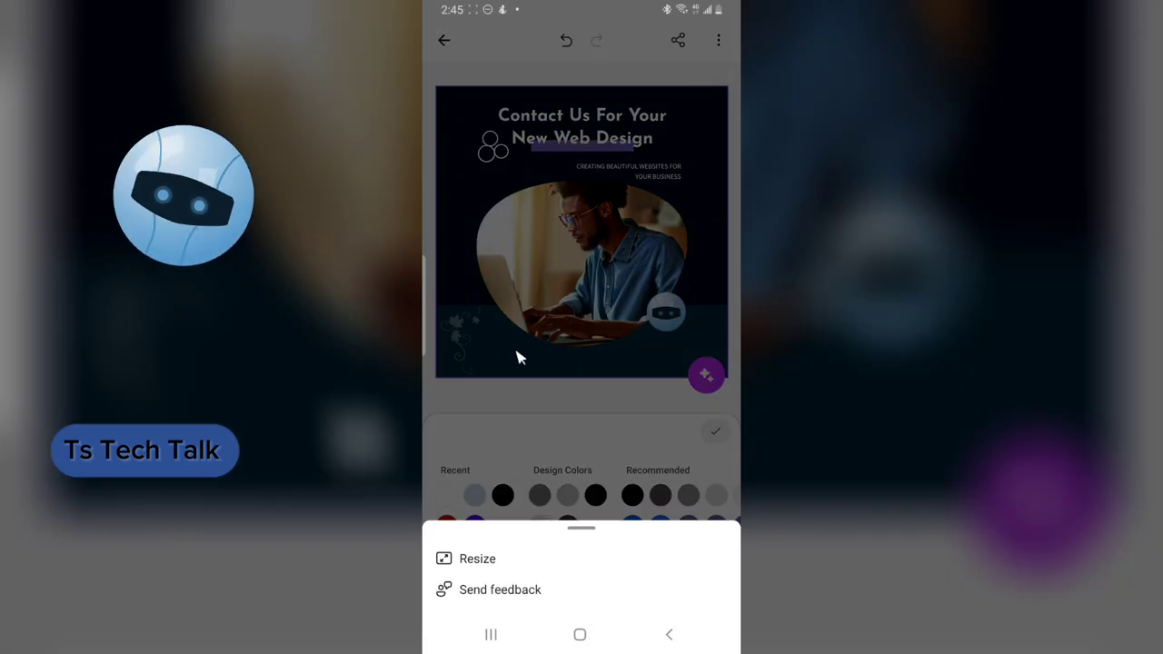
click(453, 63)
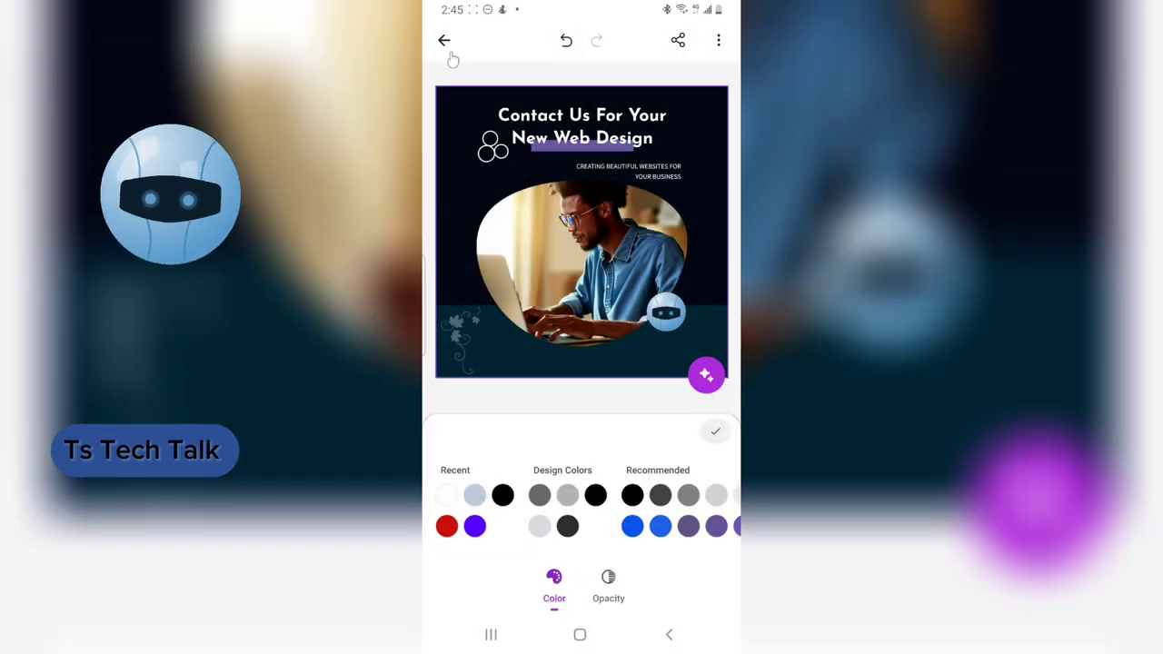
click(451, 55)
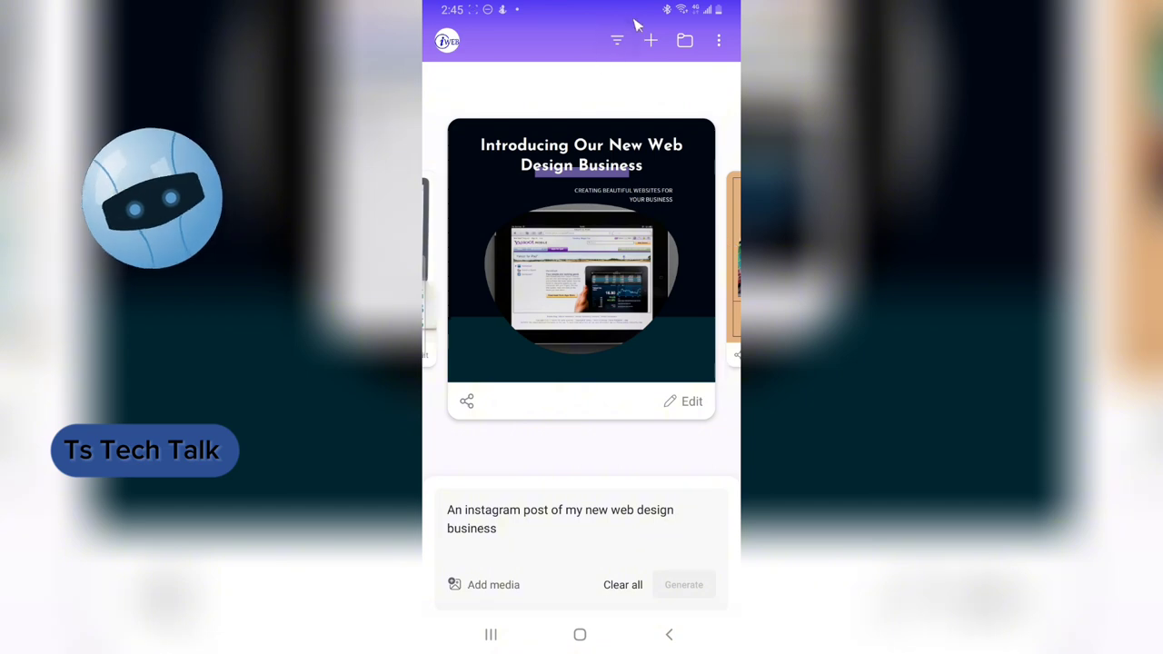
Step: View the My Designs collection and the prompt for starting a new design, returning to the generated results
click(693, 45)
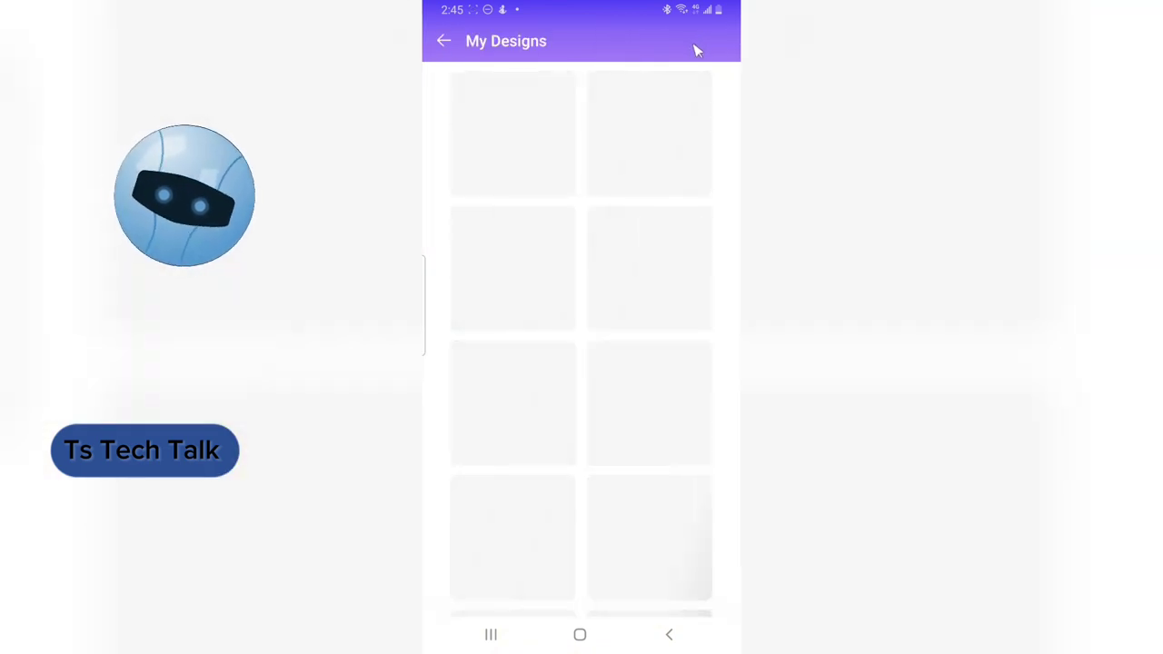
click(444, 42)
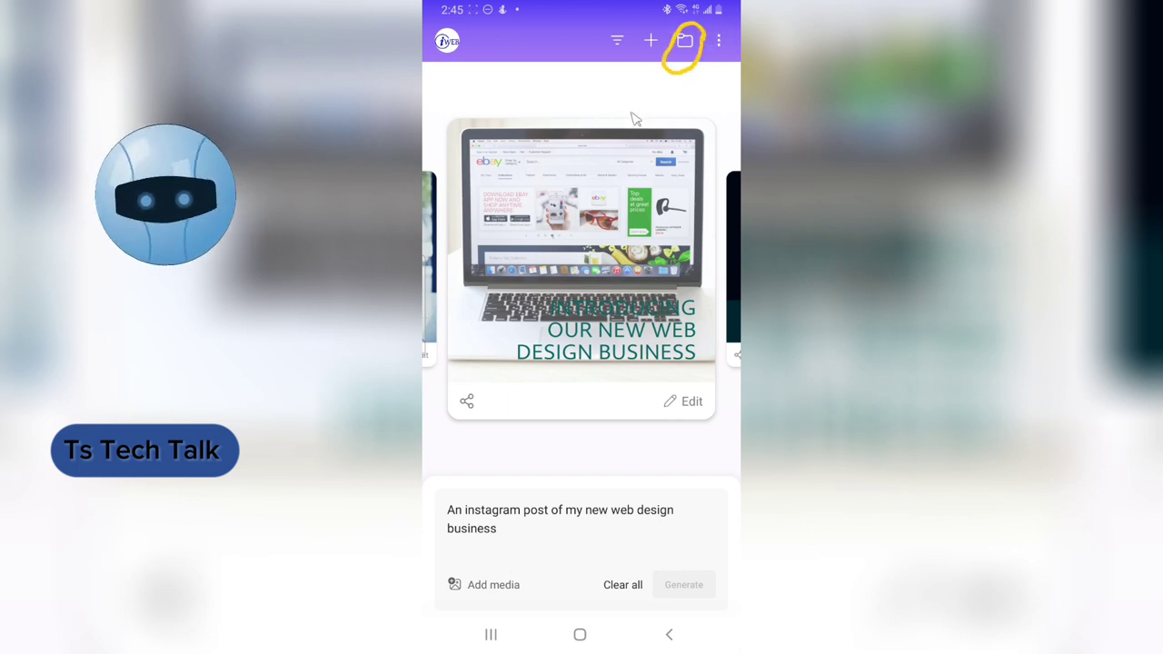
click(653, 42)
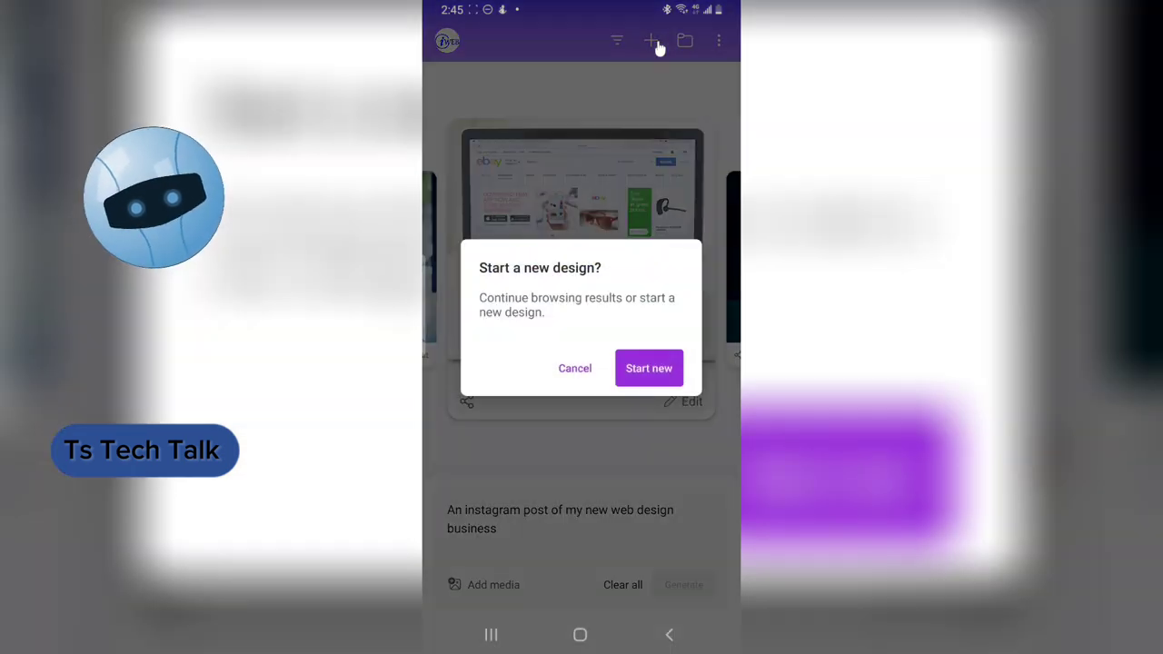
click(647, 368)
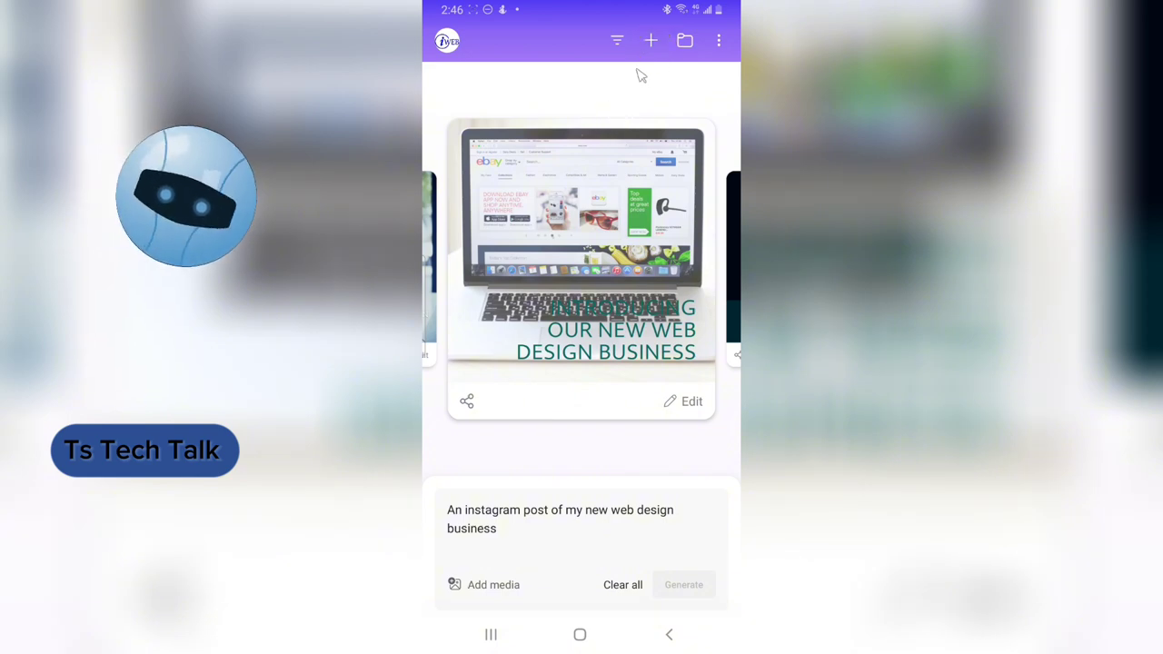
Step: View the size filter choices for the generated designs and close them without choosing another size
click(617, 41)
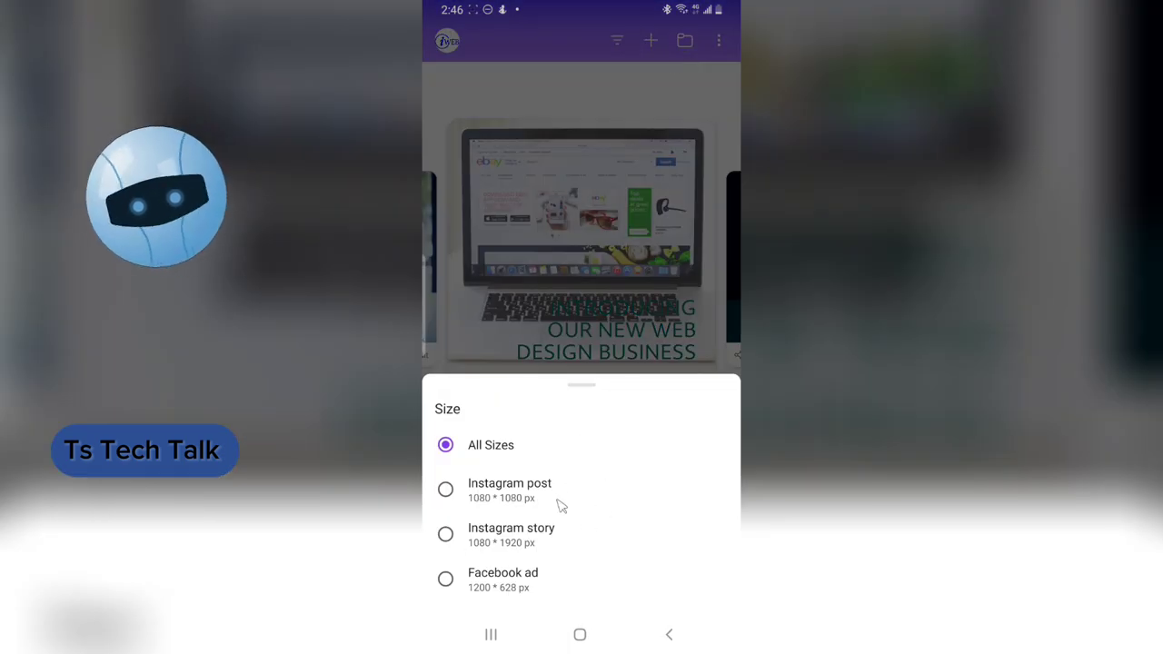
click(621, 40)
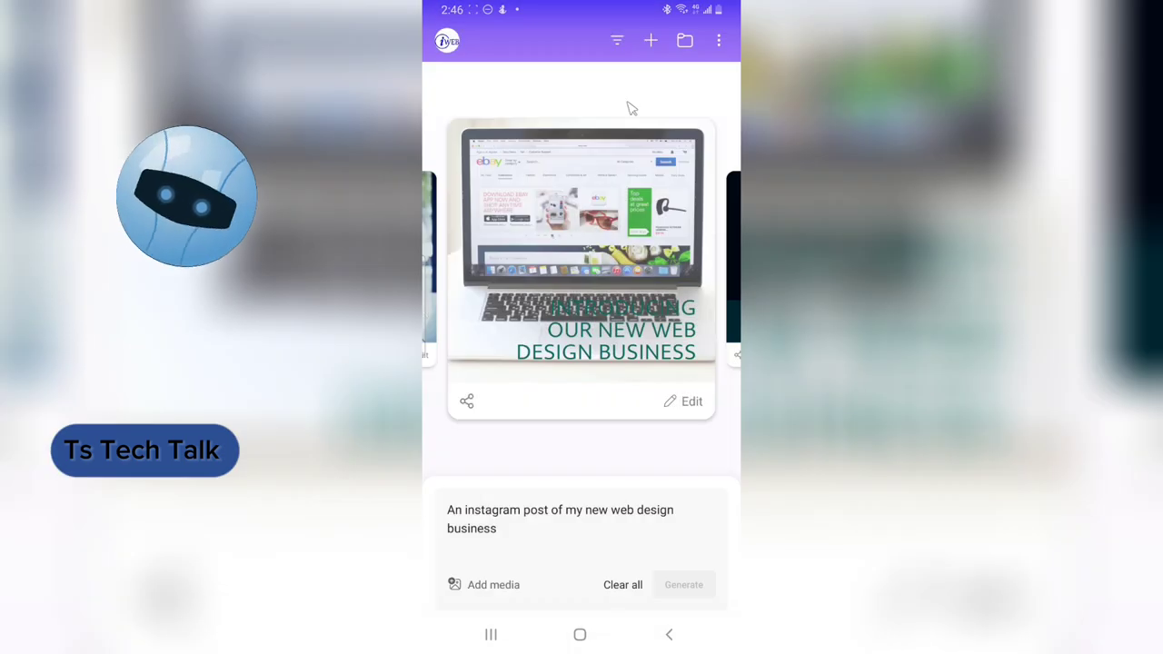
mouse_move(619, 22)
mouse_down()
mouse_move(590, 29)
mouse_move(580, 53)
mouse_move(613, 62)
mouse_move(623, 33)
mouse_up()
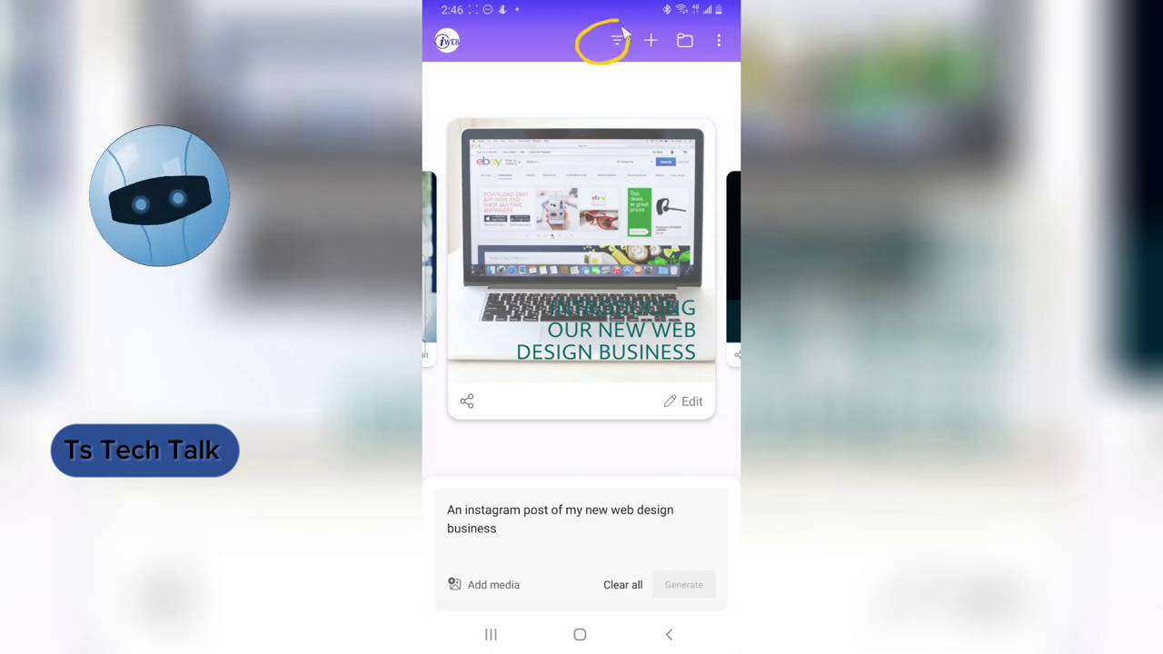
Step: Look at the additional options of the generated designs page and close them without sending feedback
click(718, 40)
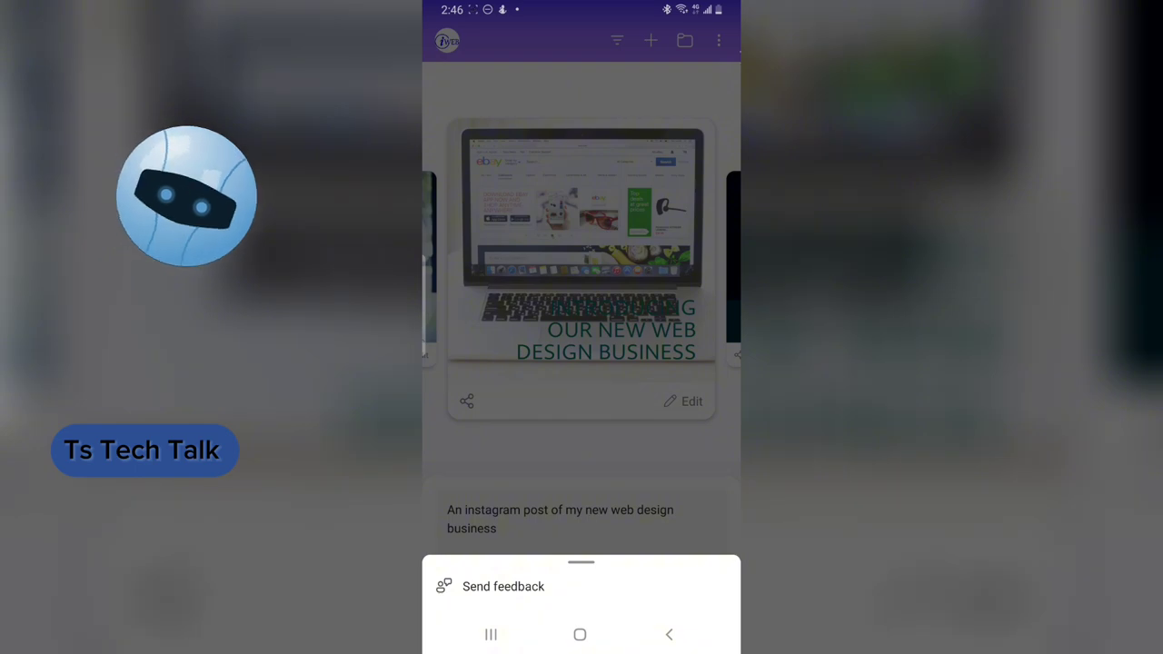
click(719, 53)
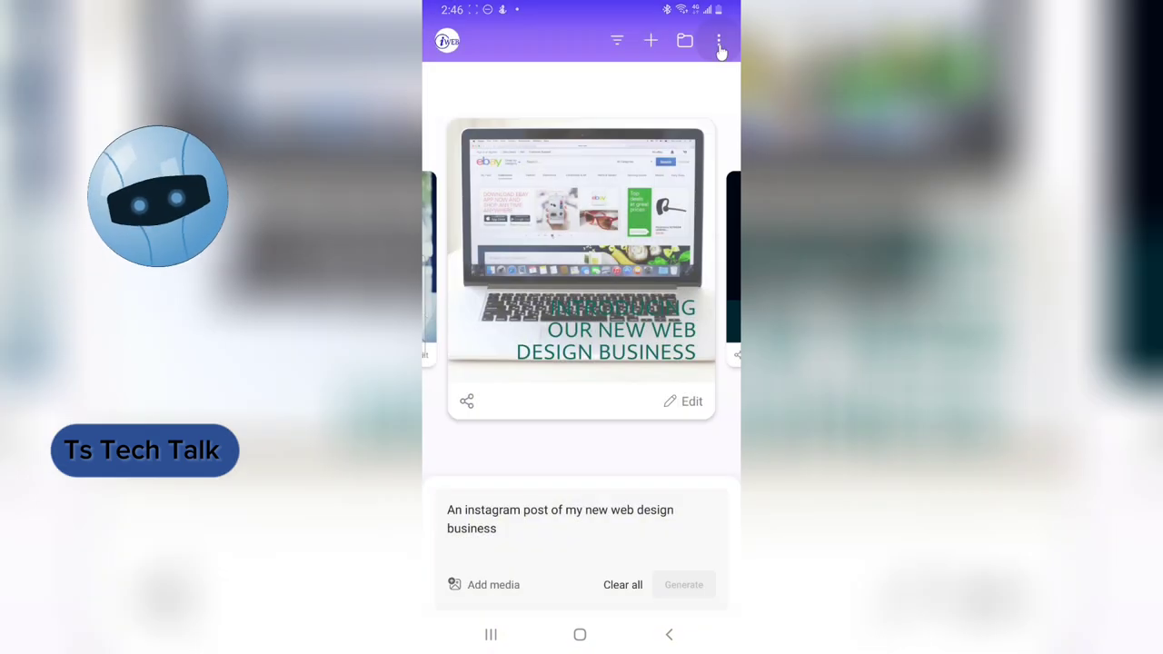
click(718, 46)
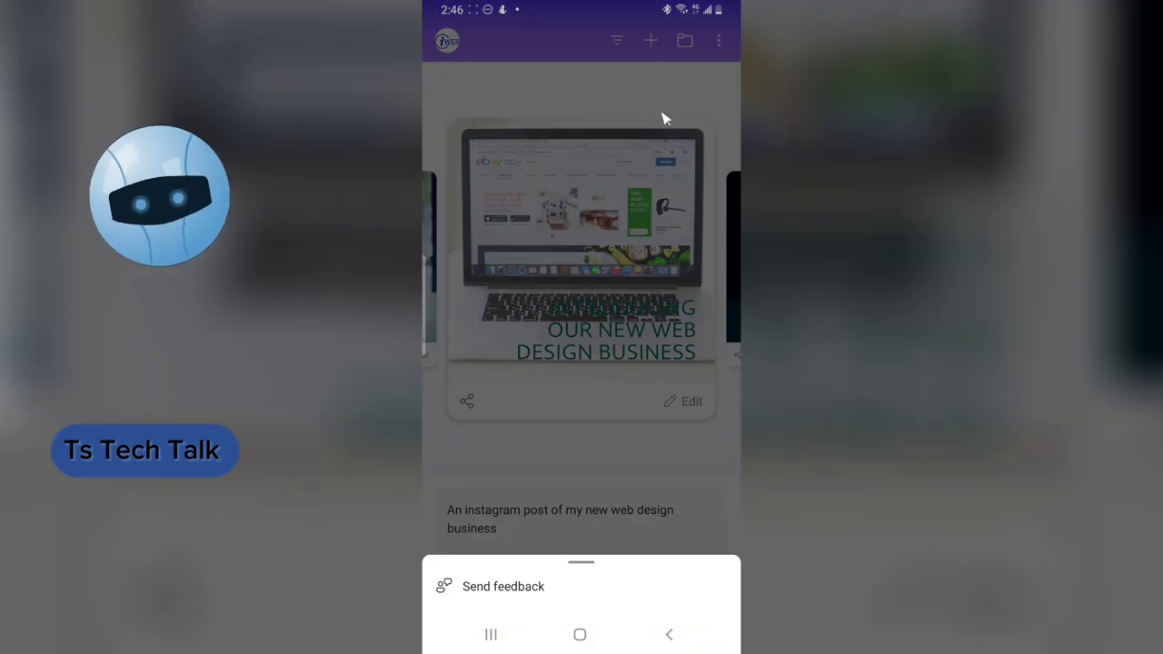
click(718, 42)
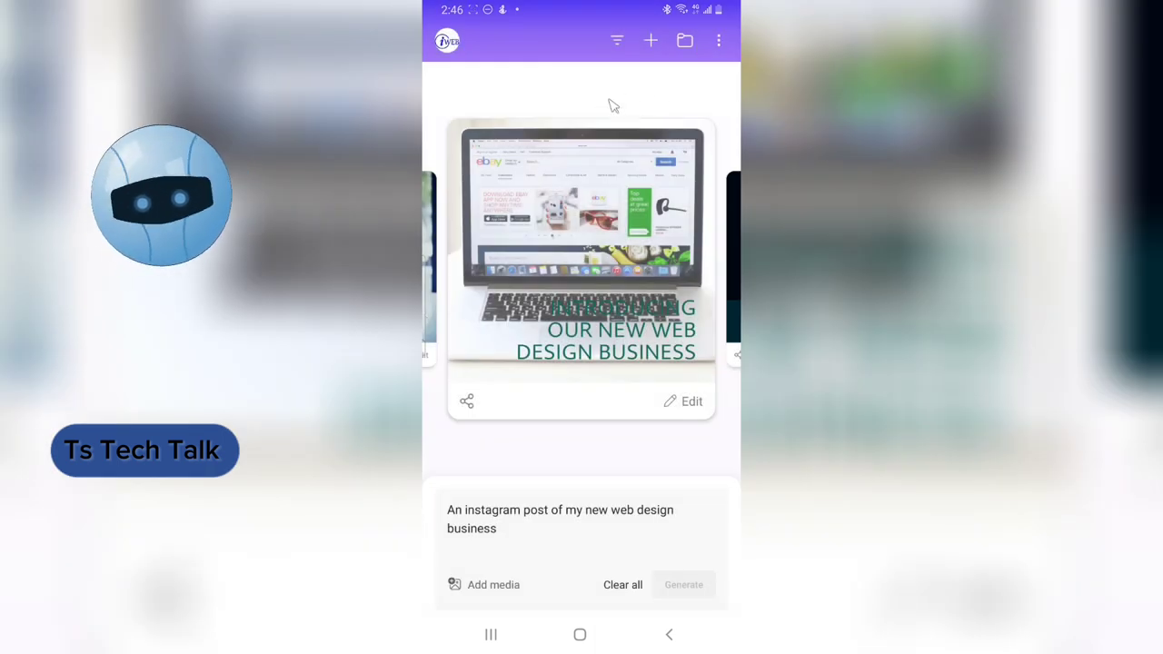
mouse_move(486, 43)
mouse_down()
mouse_move(475, 71)
mouse_move(456, 87)
mouse_move(437, 77)
mouse_move(436, 25)
mouse_up()
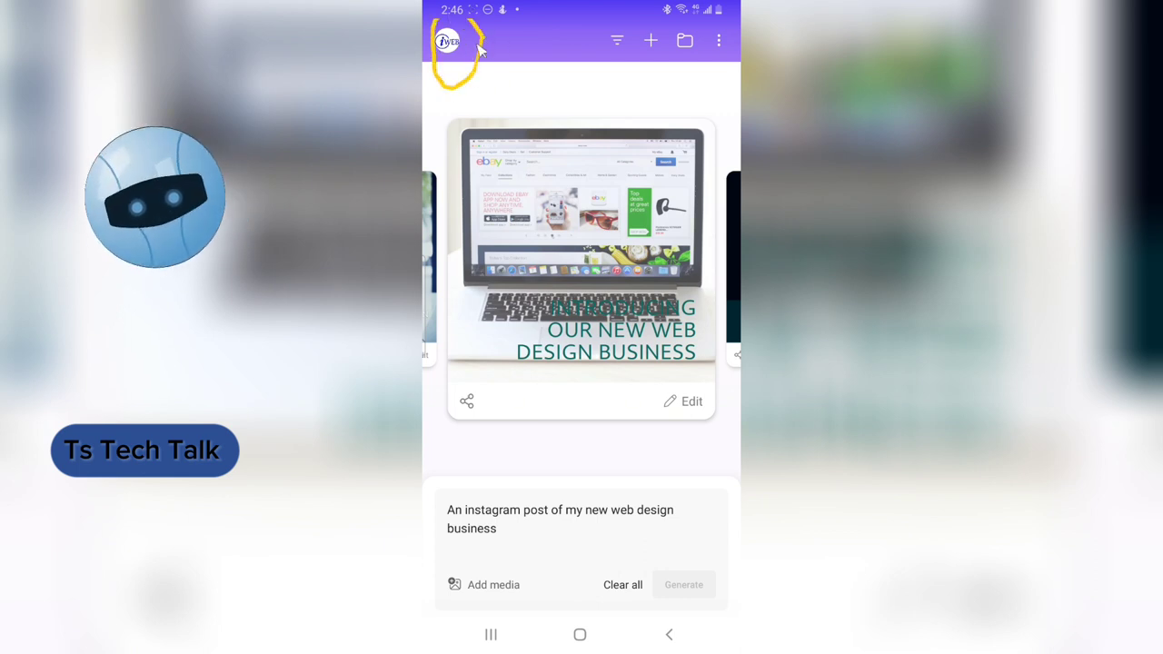